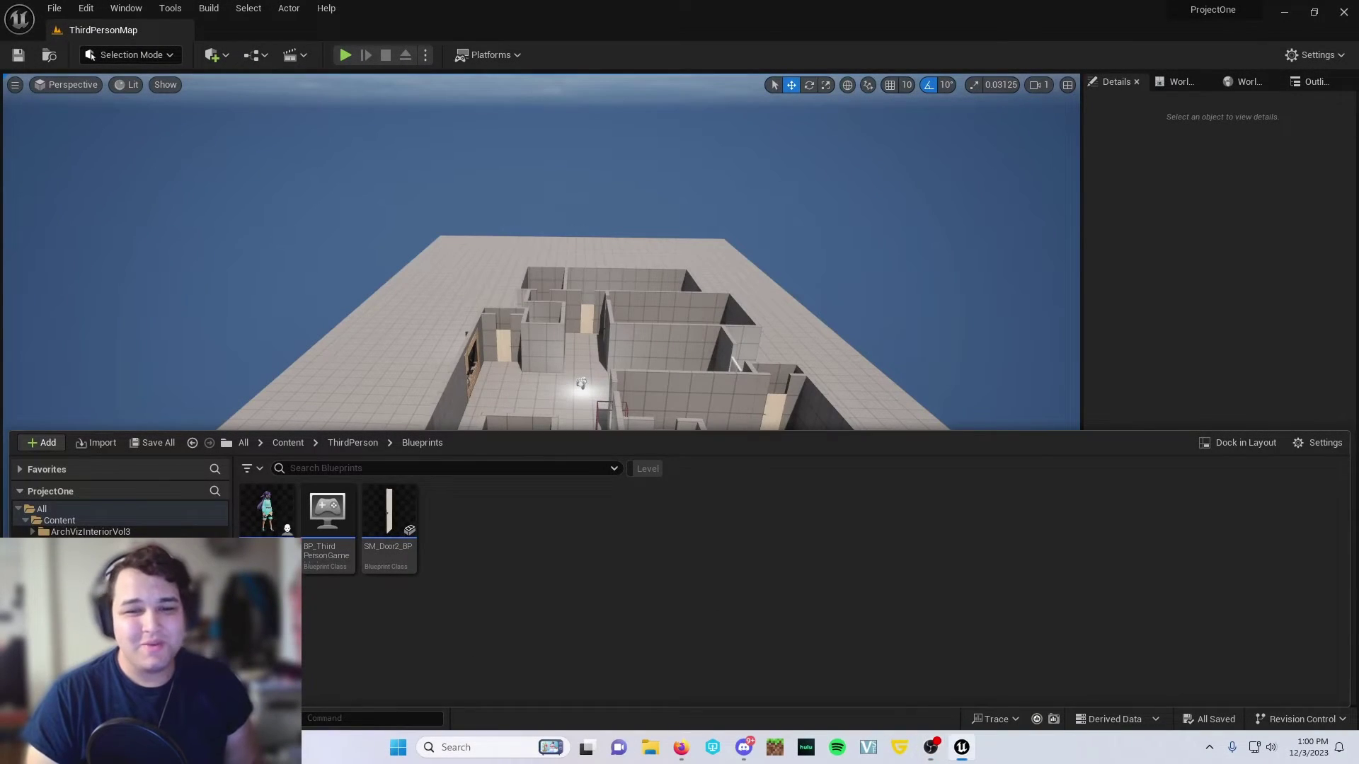
# Play the level in the editor viewport and run the character around the open area near the sofa.
pyautogui.moveTo(652, 307); pyautogui.dragTo(652, 307, button='right')
pyautogui.press('w')
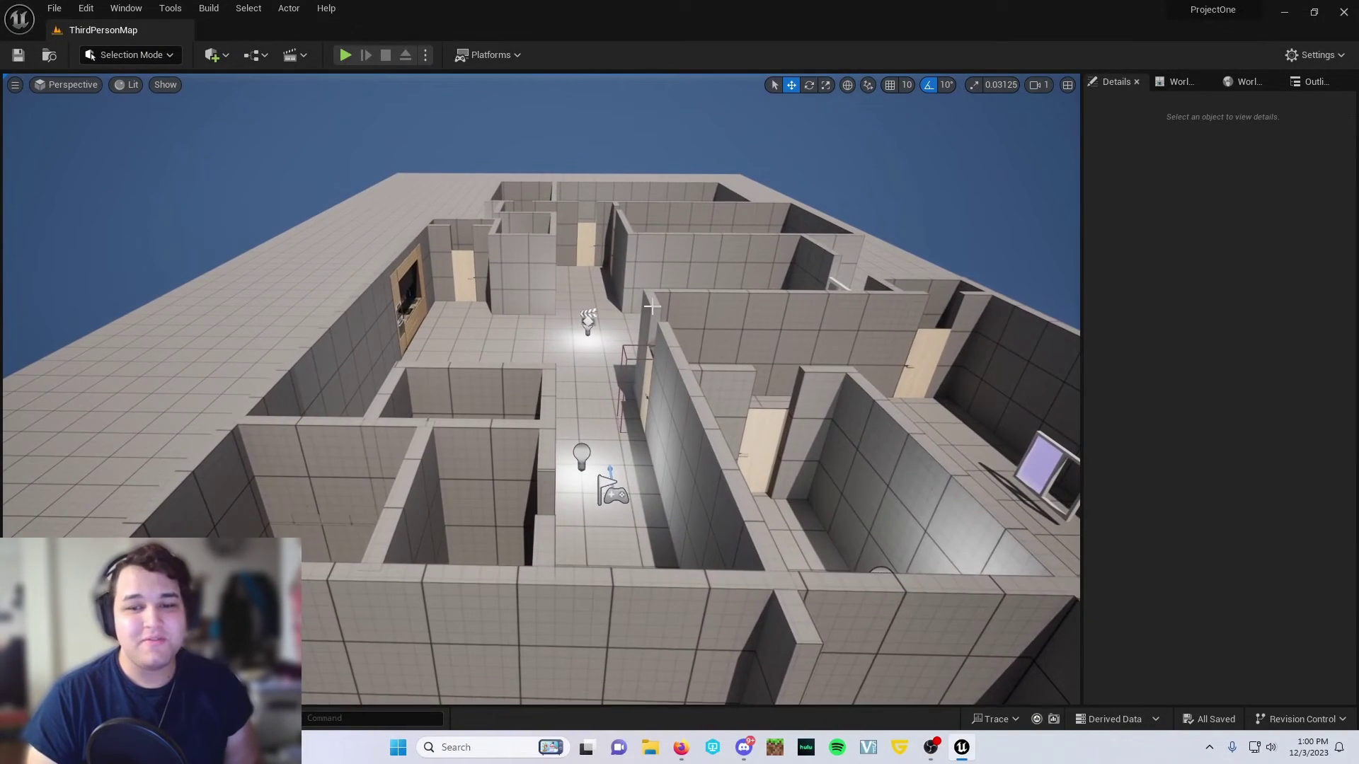
pyautogui.click(346, 55)
pyautogui.press('w')
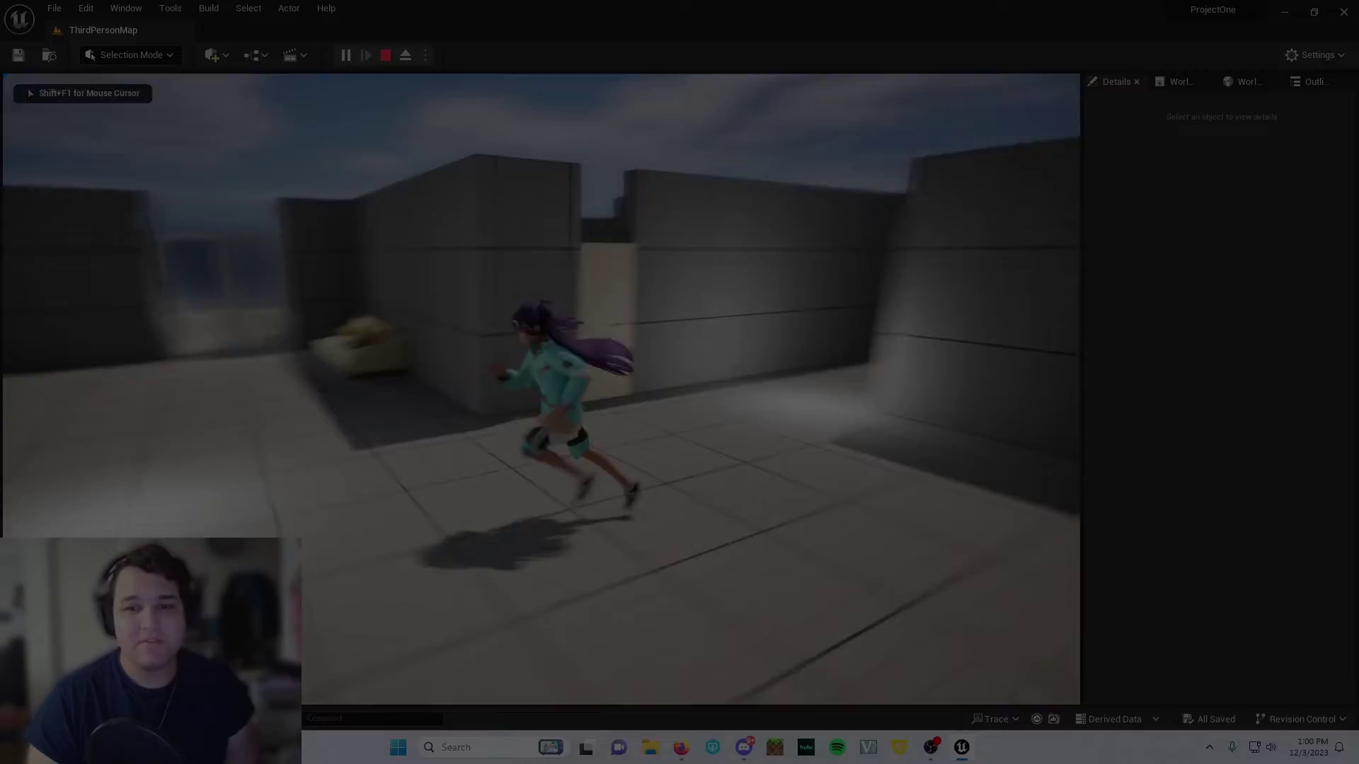
pyautogui.press('s')
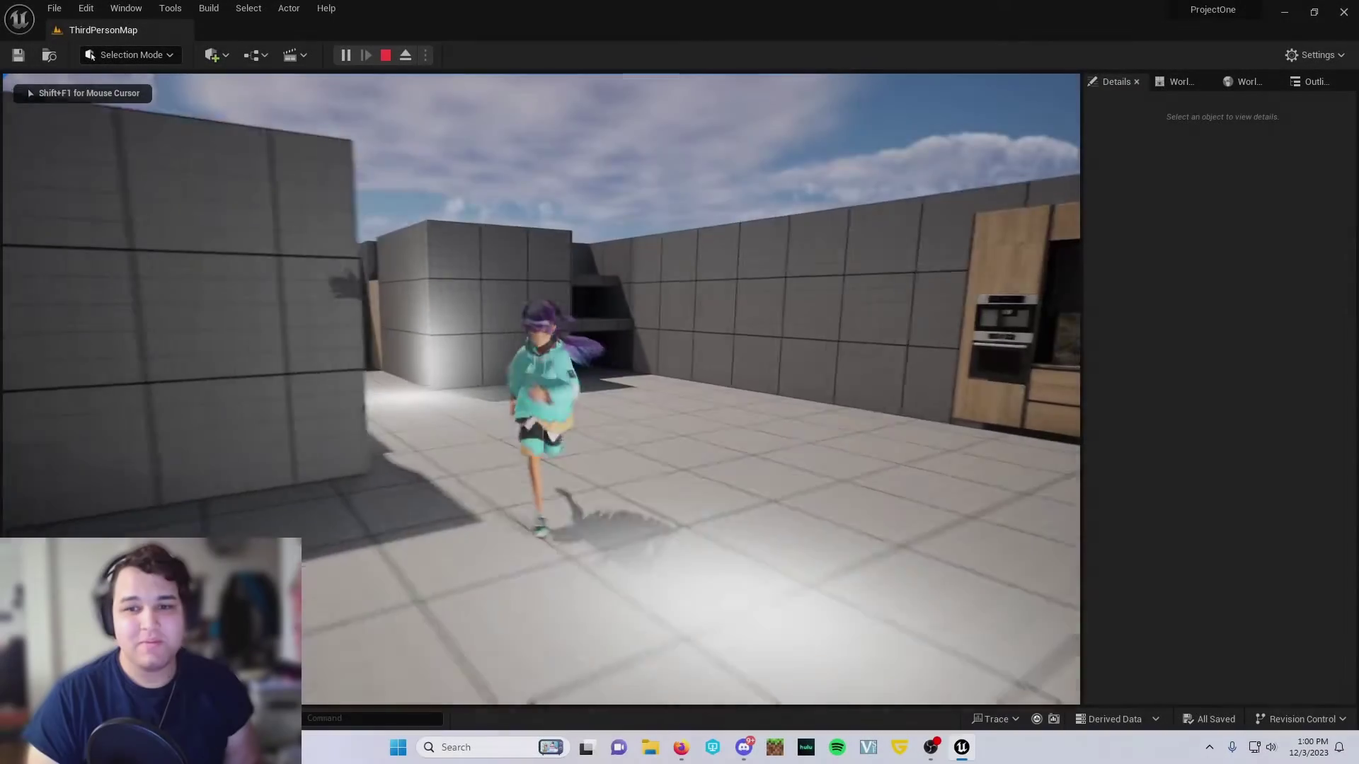
pyautogui.press('d')
pyautogui.press('w')
pyautogui.press('s')
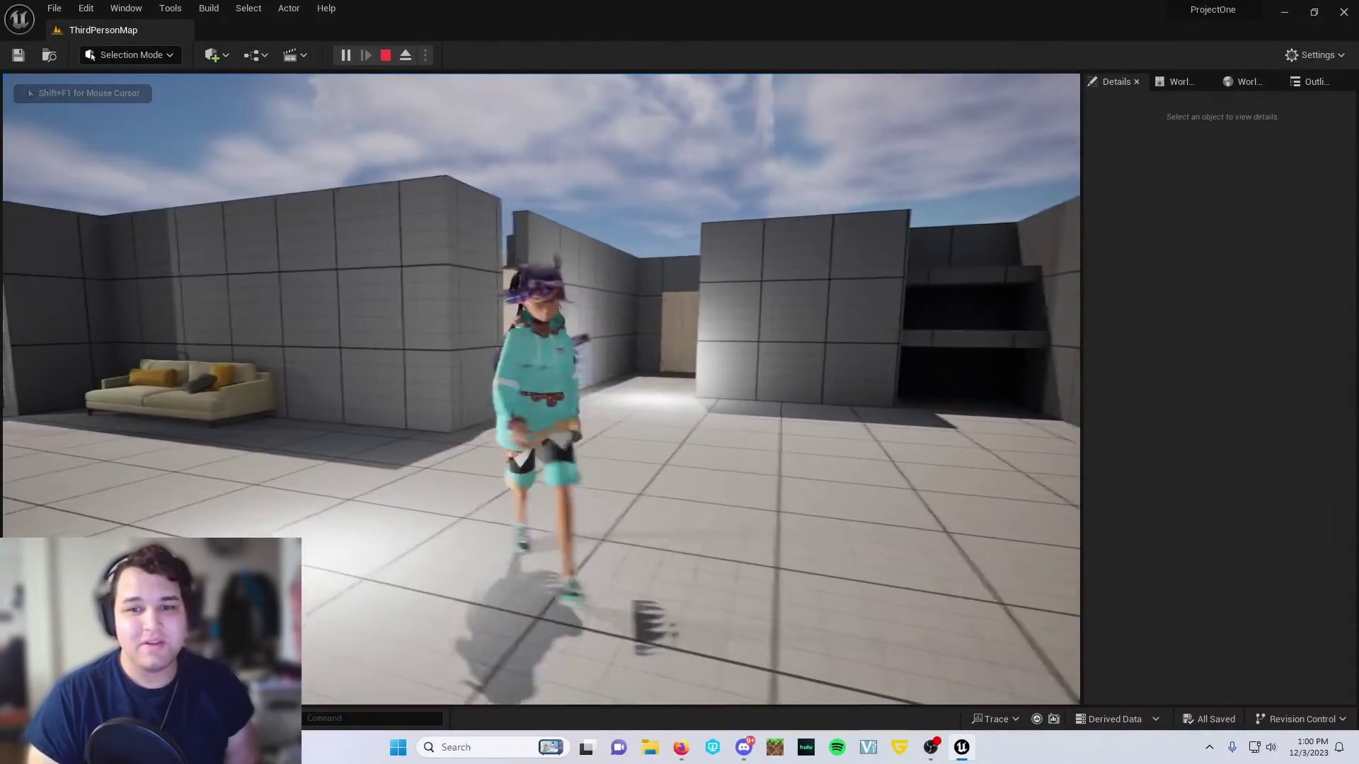
pyautogui.press('d')
pyautogui.press('s')
pyautogui.press('d')
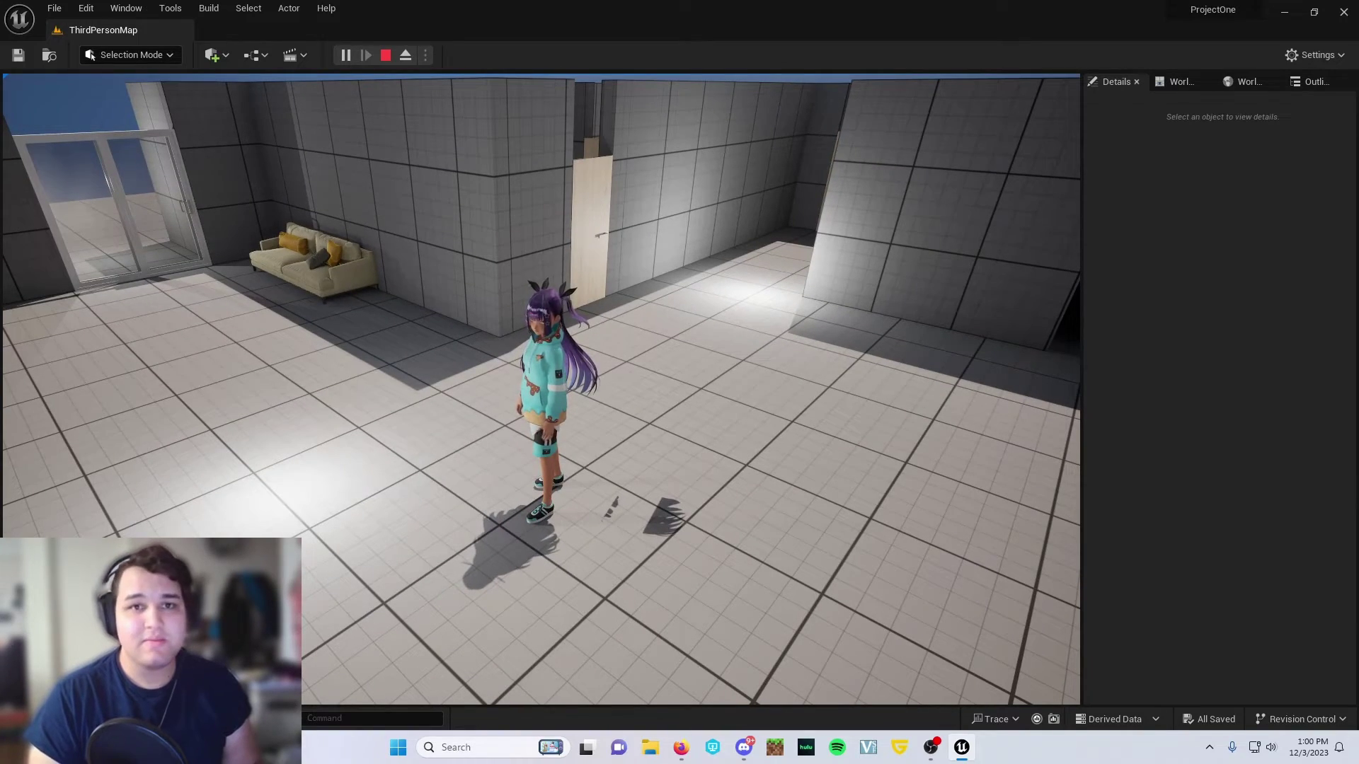
# Run and jump the character through the rooms past the standing window frame, ending the play session at the wooden doors.
pyautogui.press('w')
pyautogui.press('space')
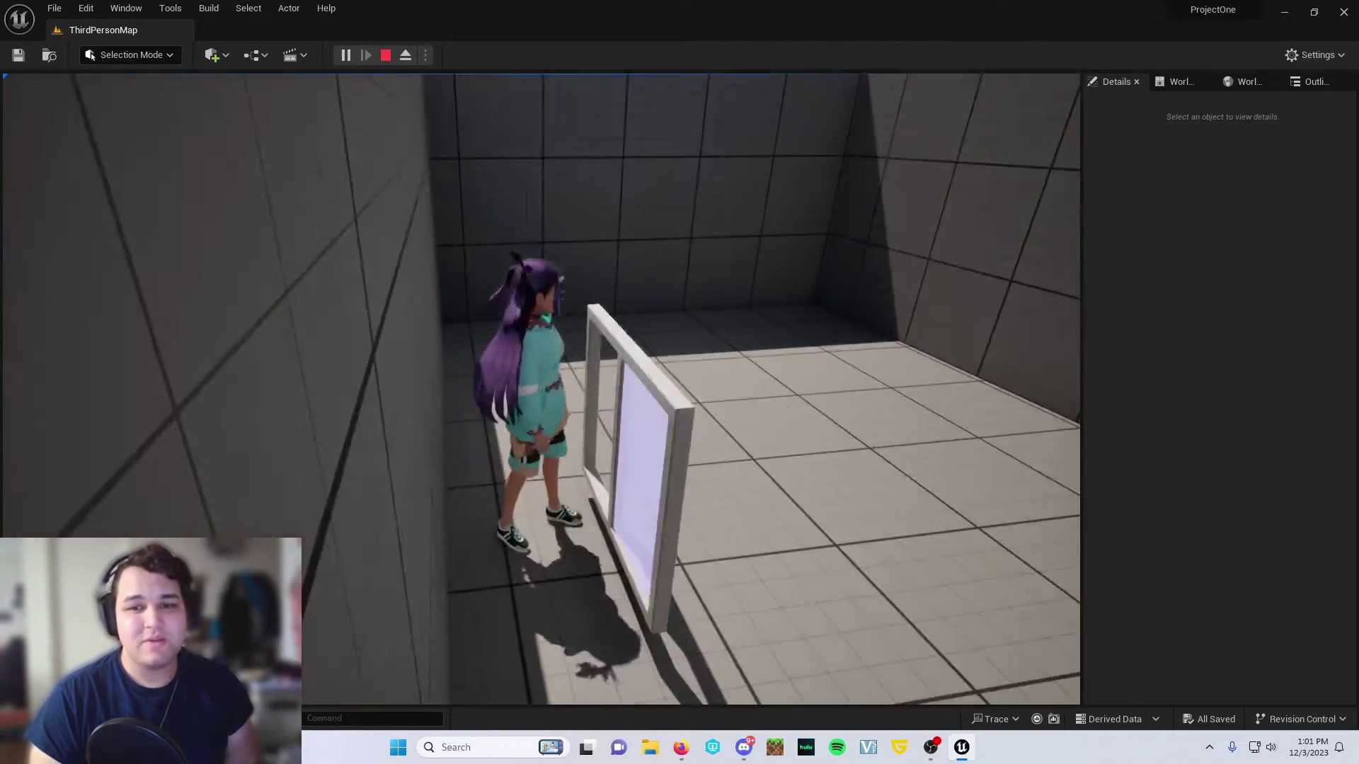
pyautogui.press('space')
pyautogui.press('space')
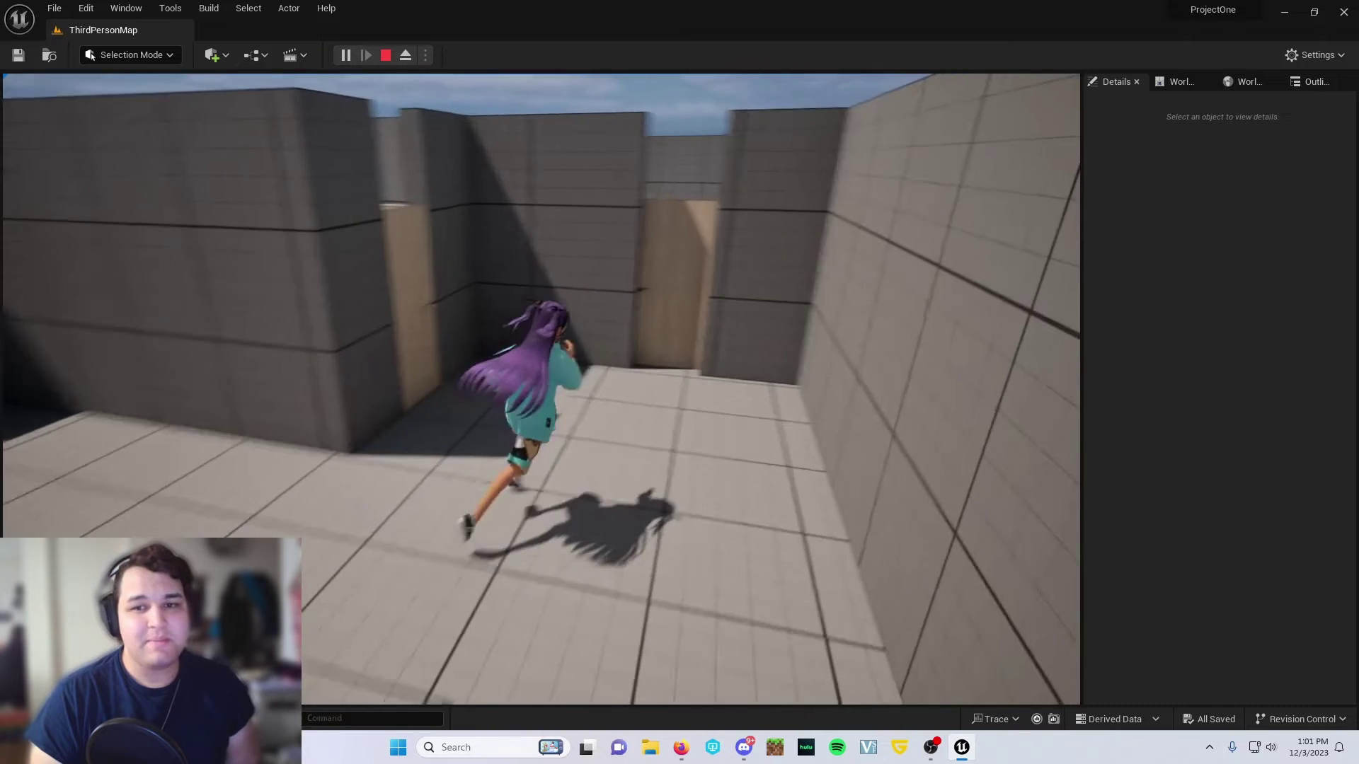
pyautogui.press('Escape')
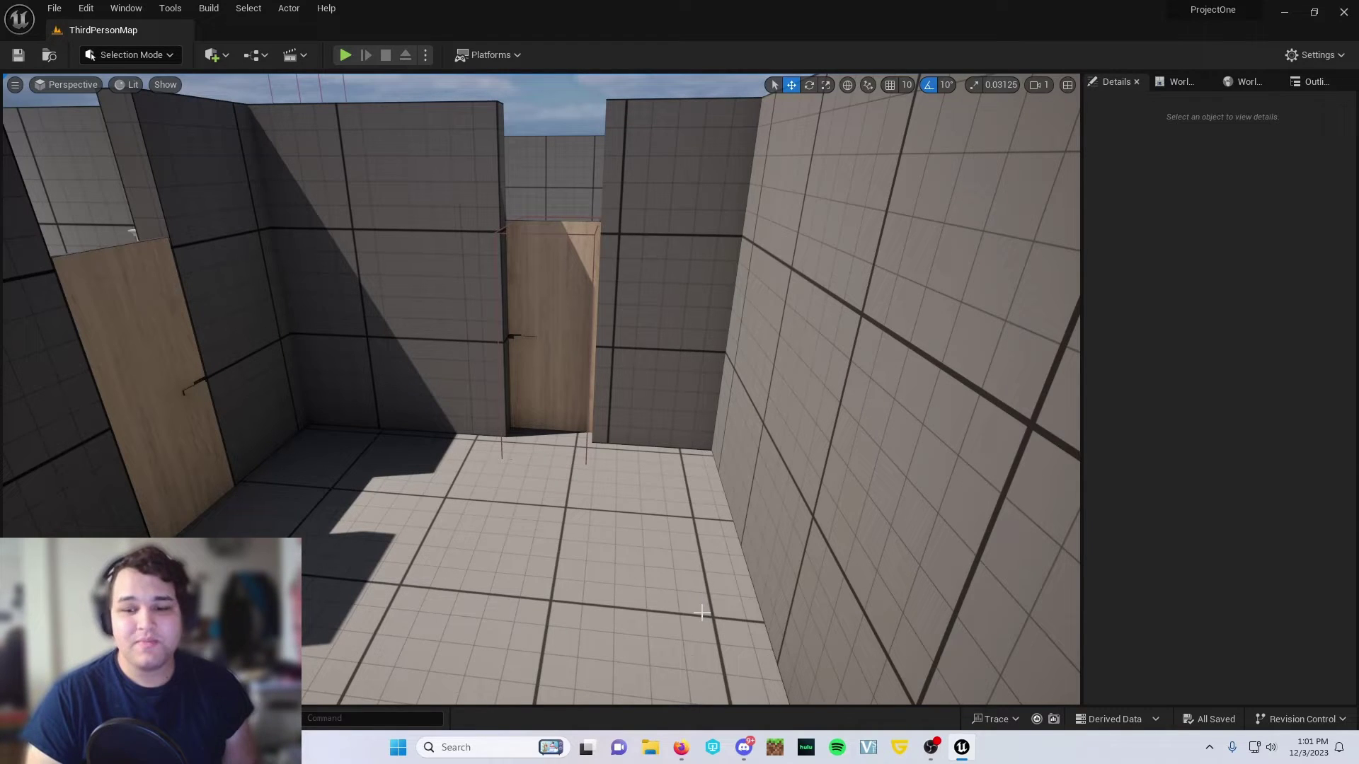
# Switch to the browser and examine the VRM4U release 20231126 assets on GitHub for each engine version.
pyautogui.click(1284, 12)
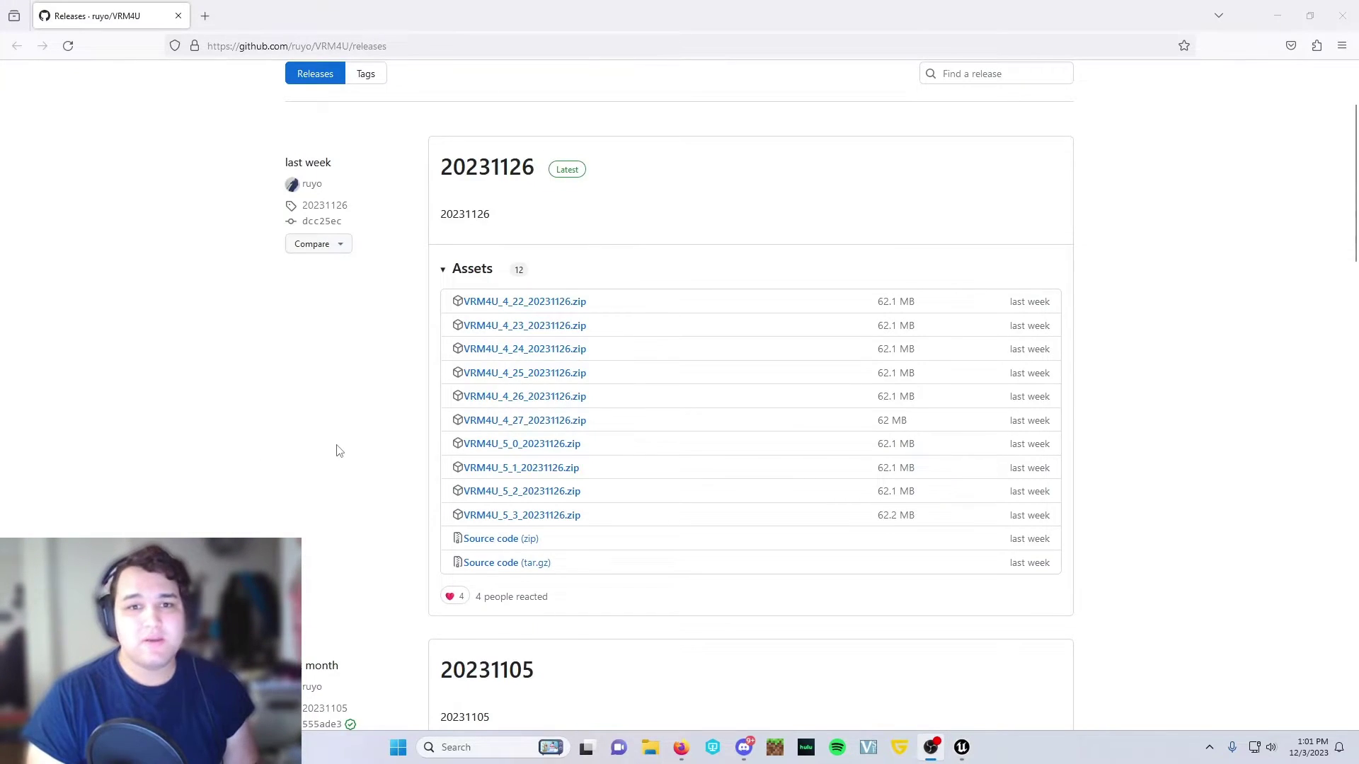
pyautogui.scroll(2, 337, 450)
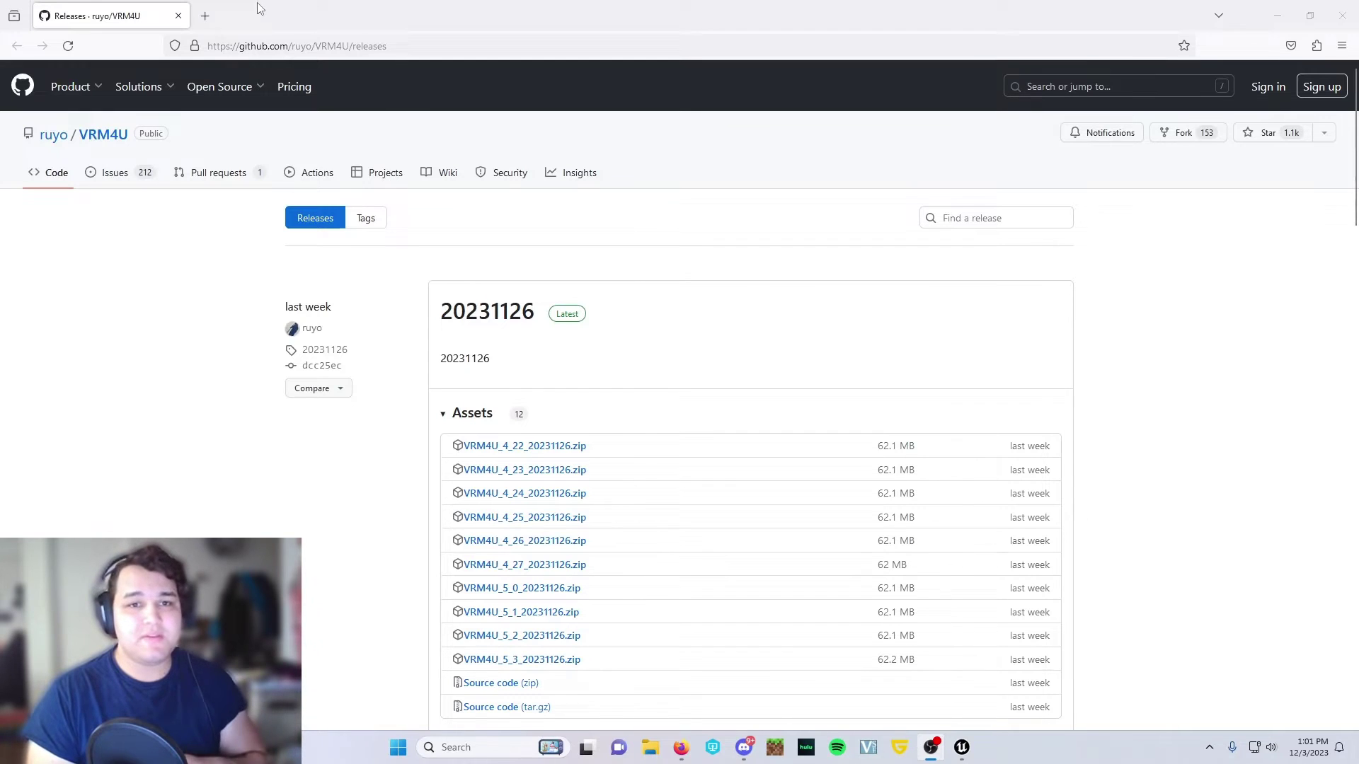
pyautogui.scroll(-2, 366, 532)
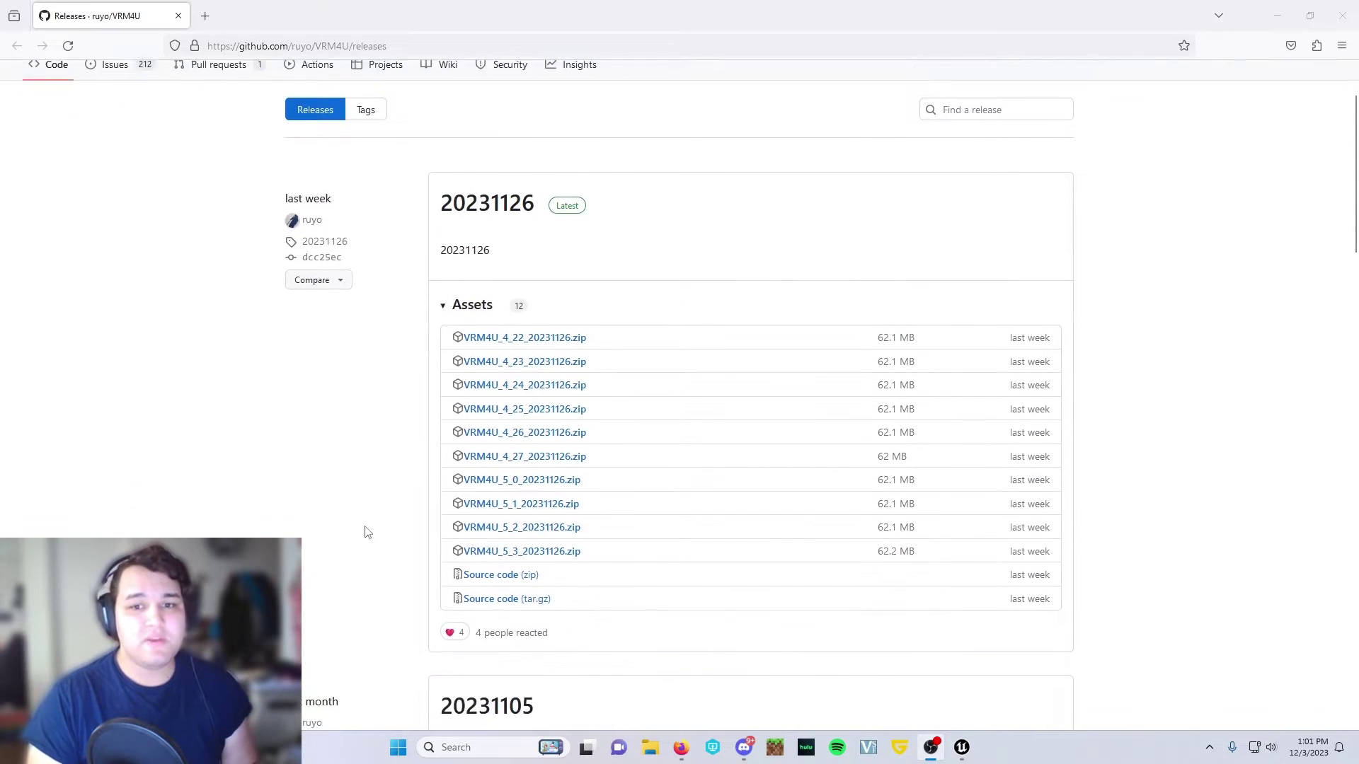
pyautogui.scroll(-1, 366, 531)
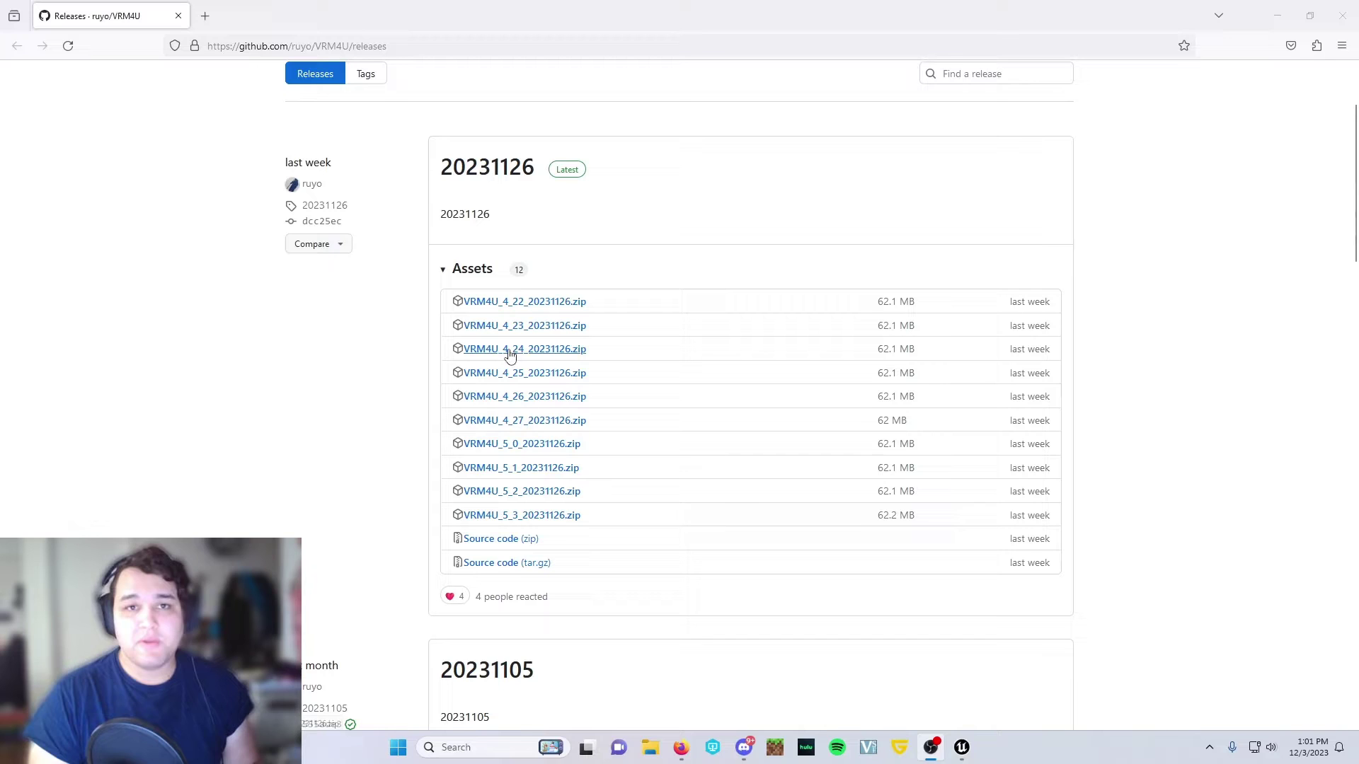
pyautogui.scroll(-2, 577, 494)
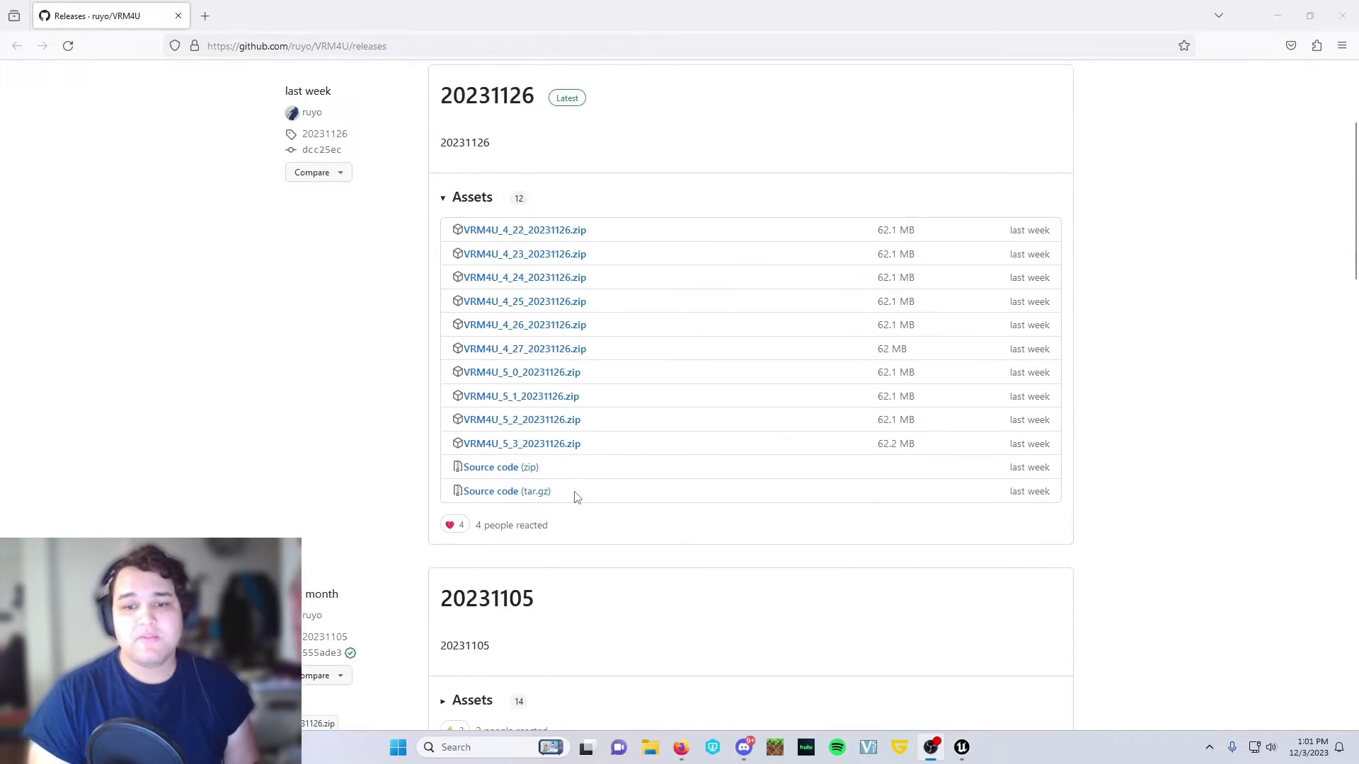
pyautogui.scroll(2, 576, 494)
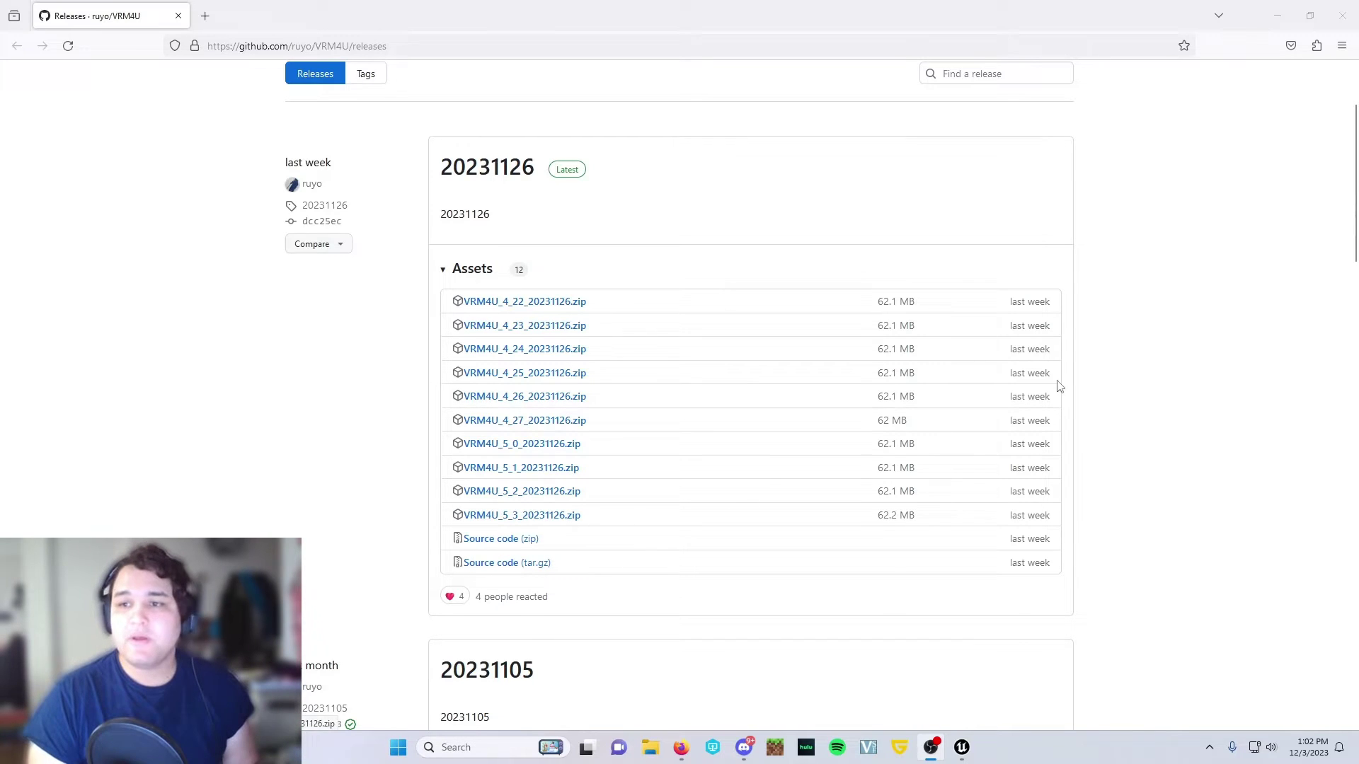
pyautogui.scroll(2, 1055, 383)
pyautogui.click(1277, 15)
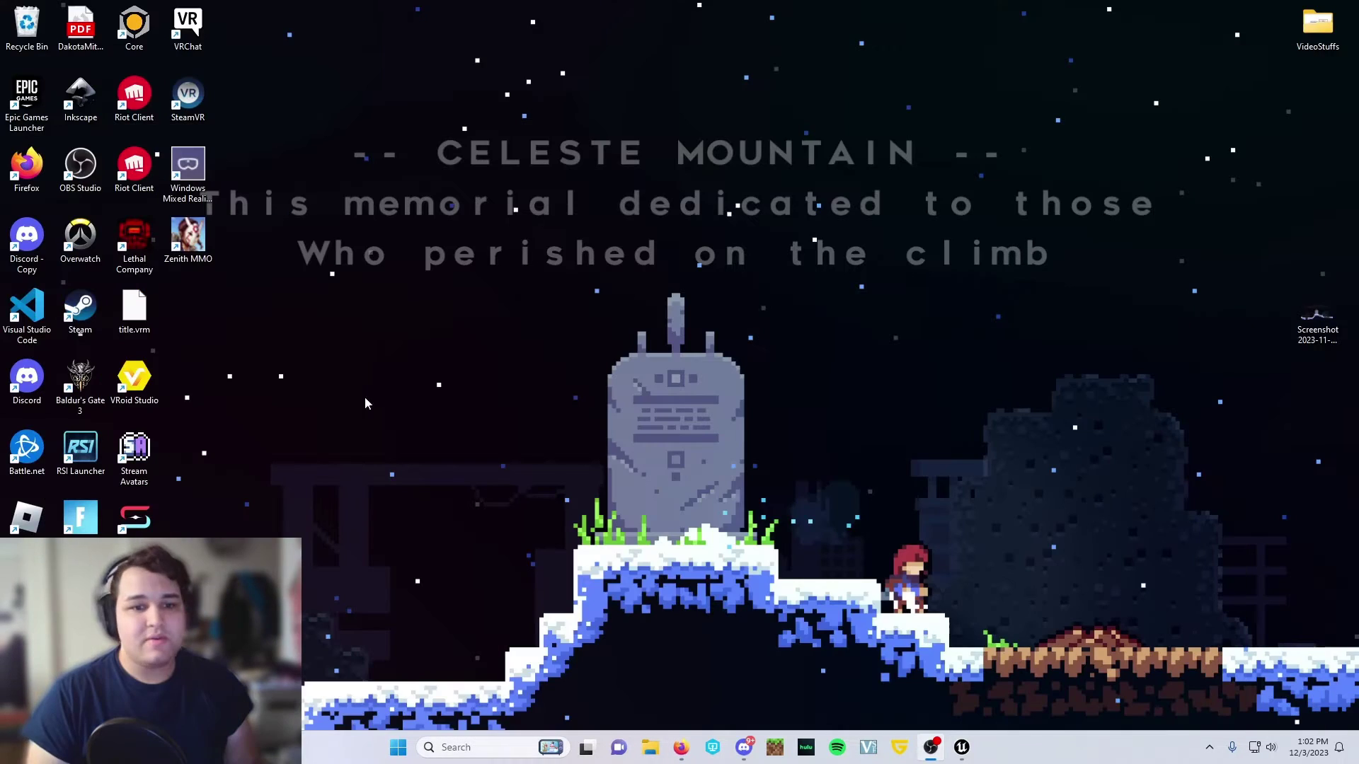
# In File Explorer, inspect the VRM4U folder inside VRM4U_5_3_20231126\Plugins and return to its parent folder.
pyautogui.click(650, 748)
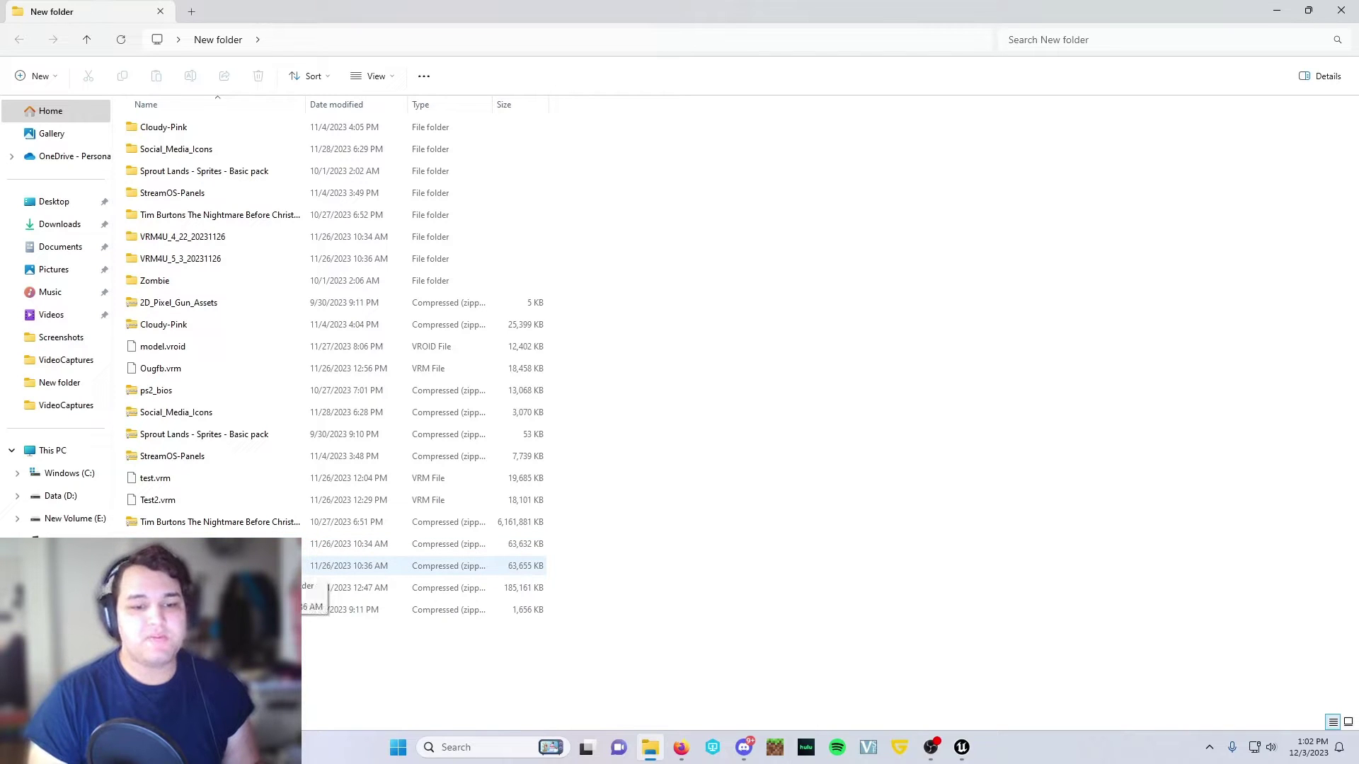
pyautogui.doubleClick(185, 260)
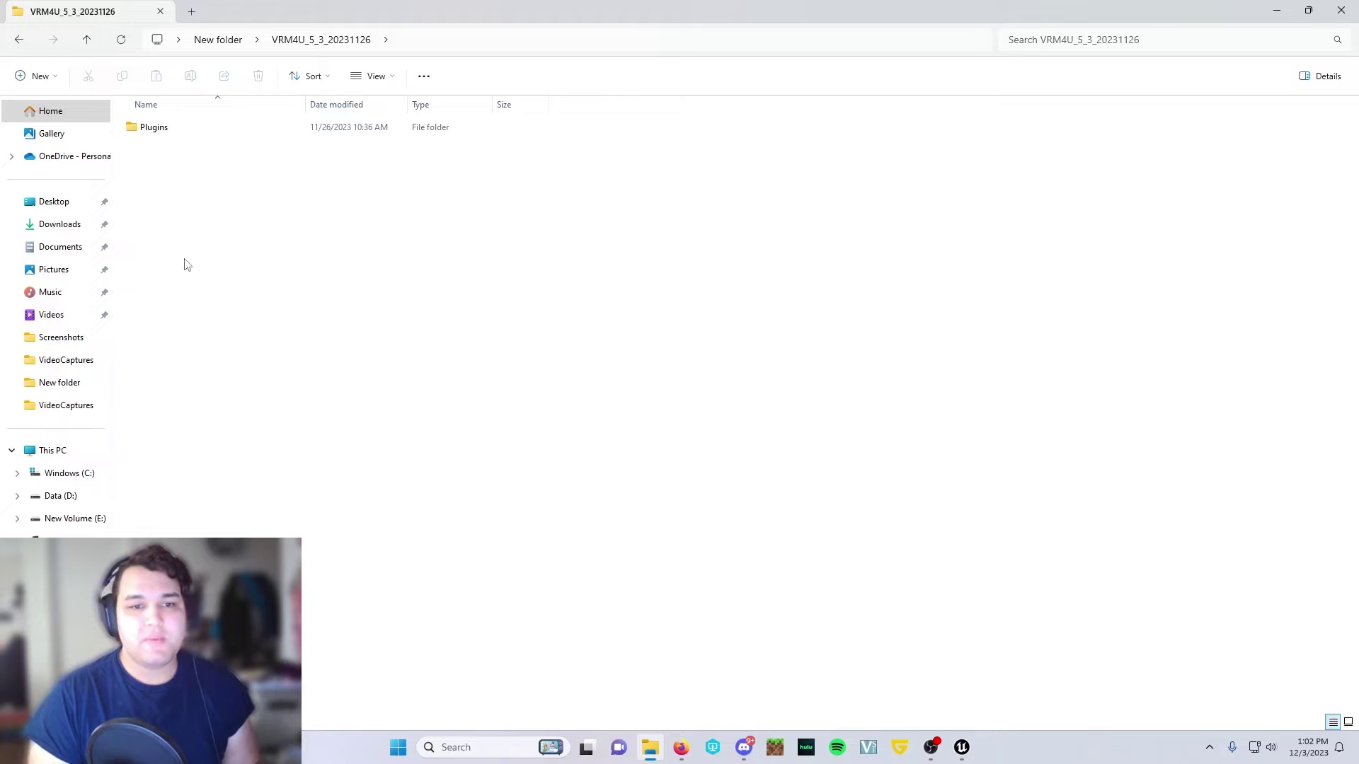
pyautogui.doubleClick(192, 133)
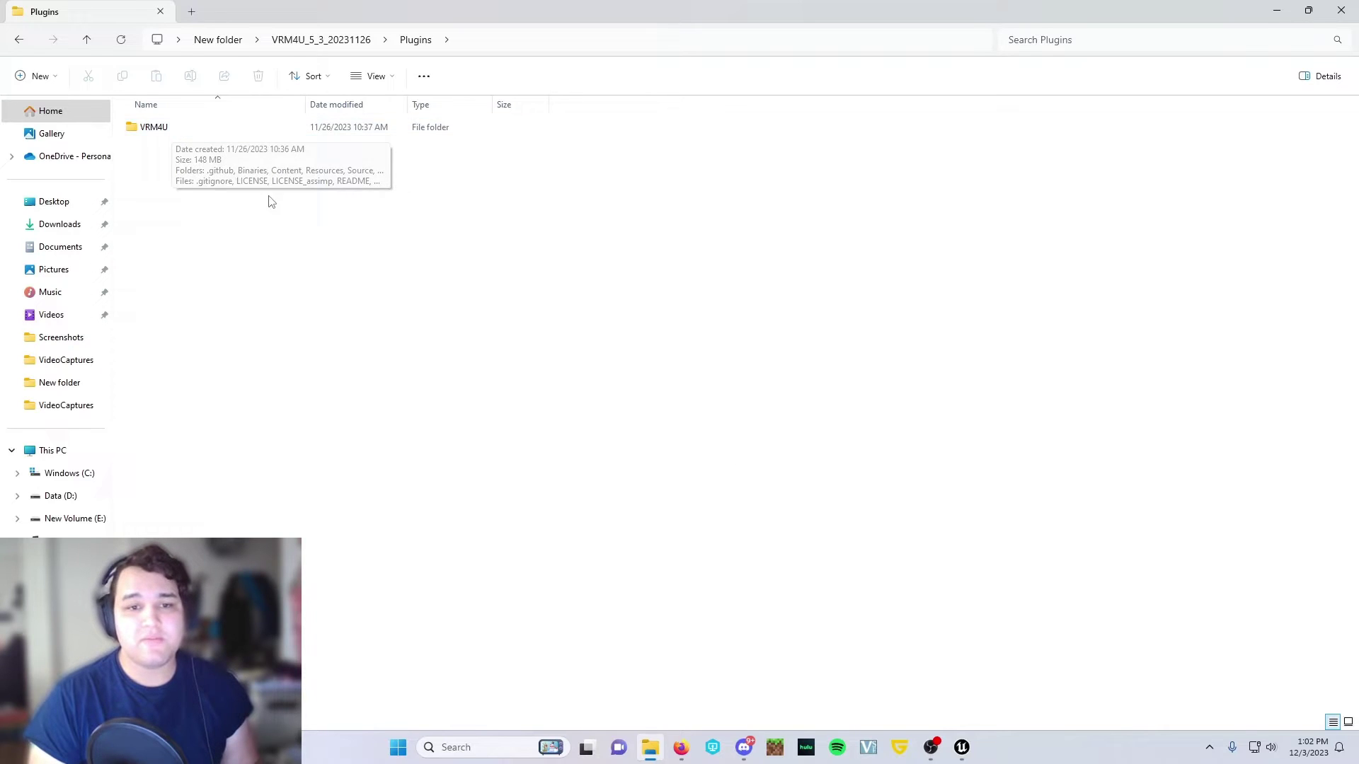
pyautogui.doubleClick(177, 130)
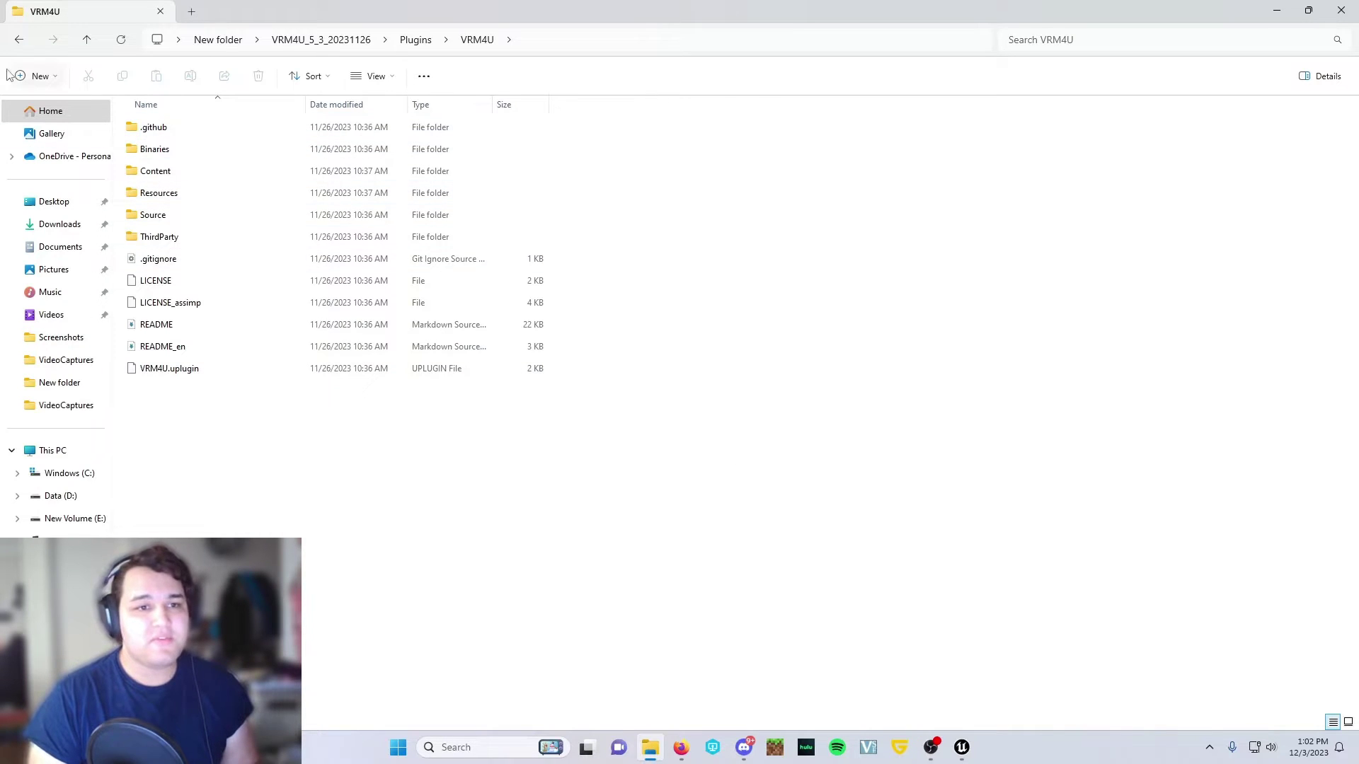
pyautogui.click(19, 41)
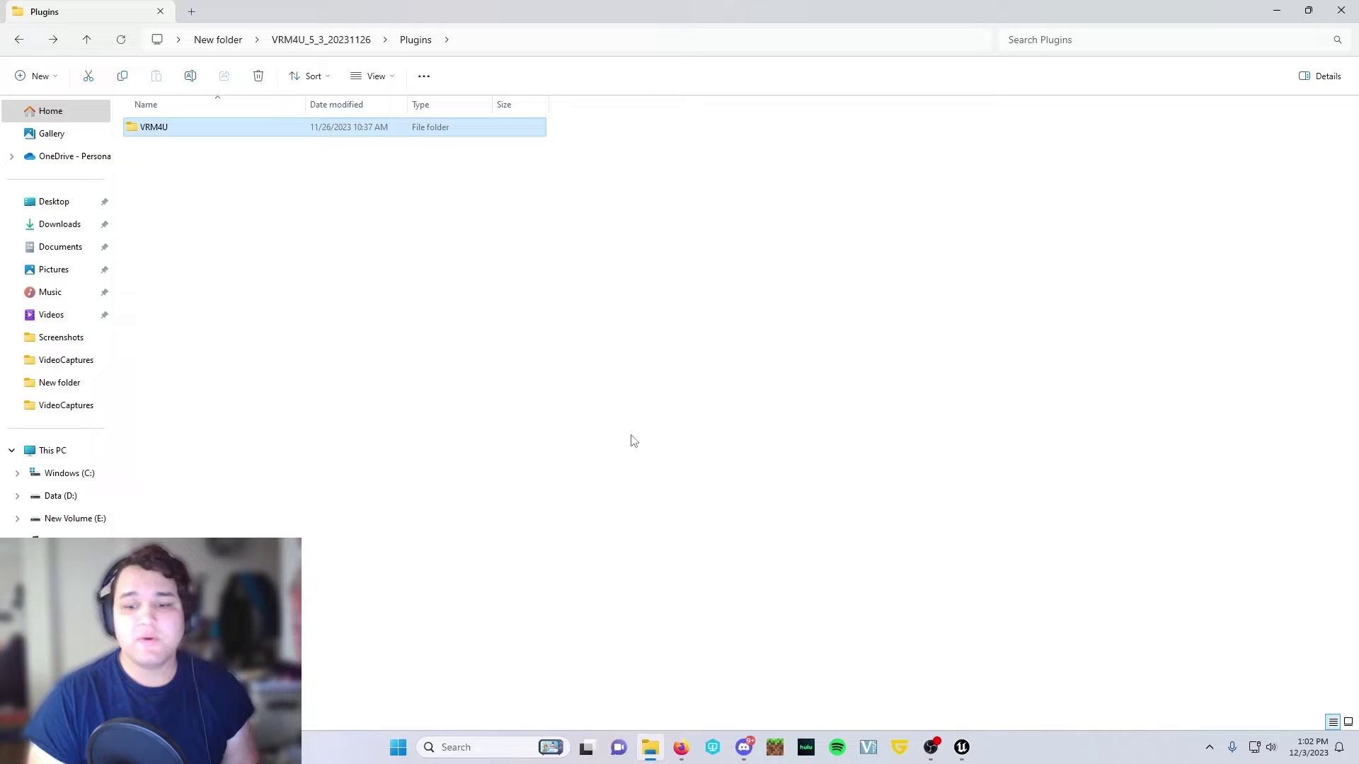
# Open a second File Explorer window and float it over the one showing the extracted Plugins folder.
pyautogui.rightClick(650, 747)
pyautogui.click(601, 662)
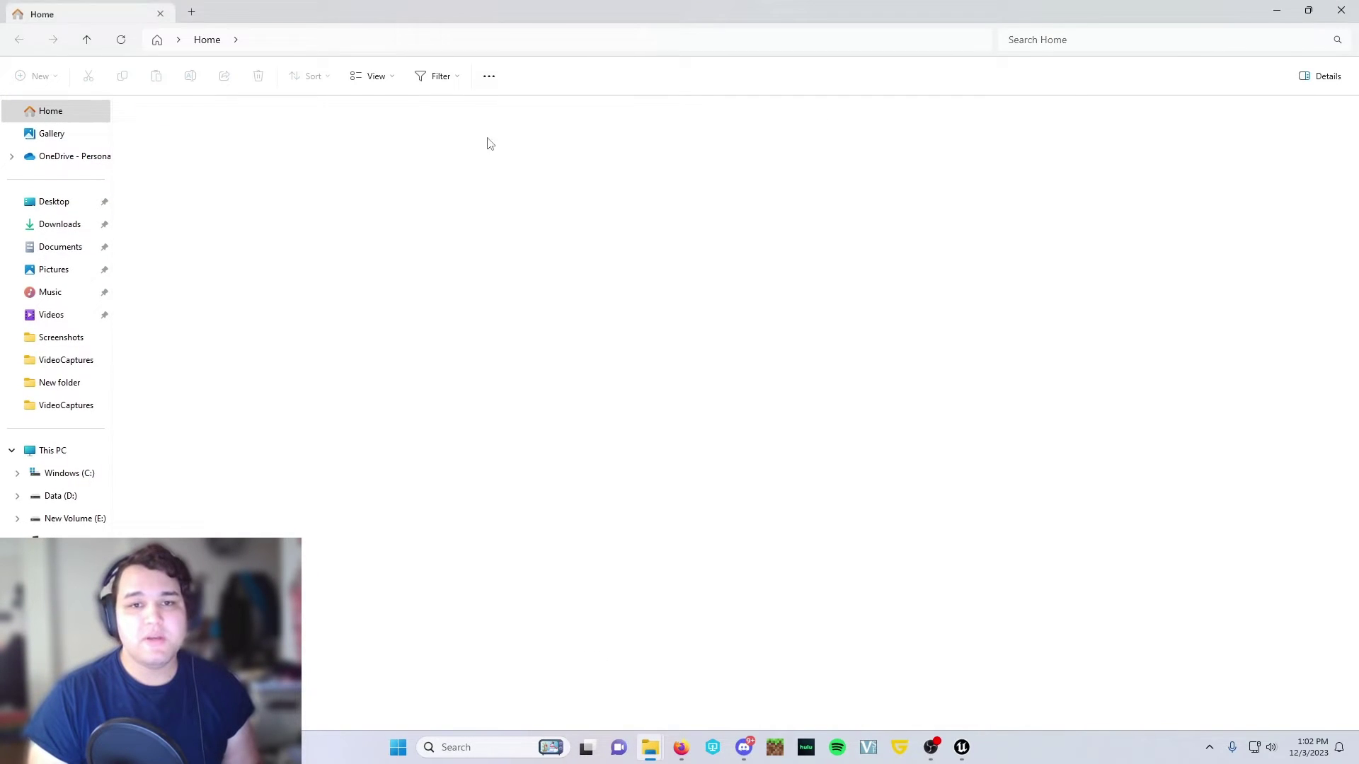
pyautogui.moveTo(501, 25); pyautogui.dragTo(744, 182)
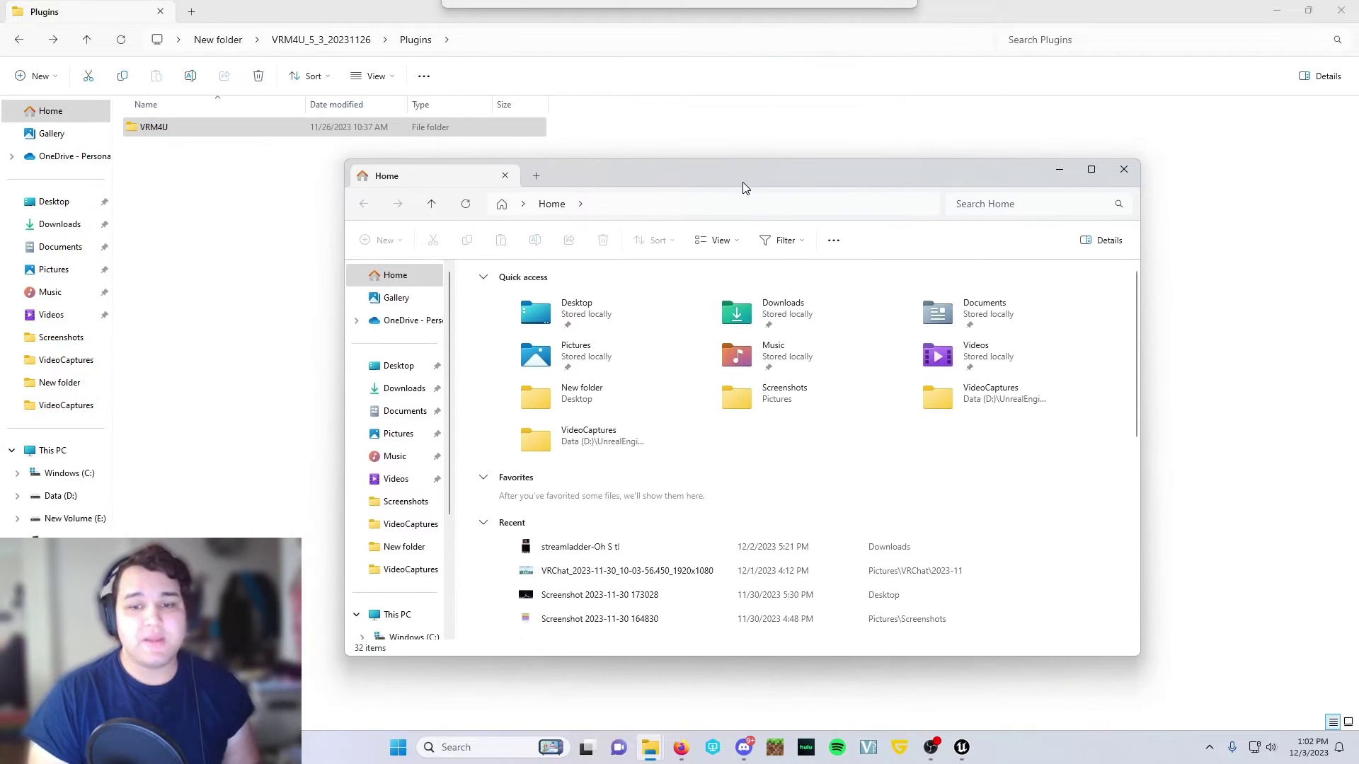
# Browse to D:\UnrealEngine\UE_5.3\Engine\Plugins and check for the VRM4U folder, then put both File Explorer windows away.
pyautogui.scroll(-1, 404, 516)
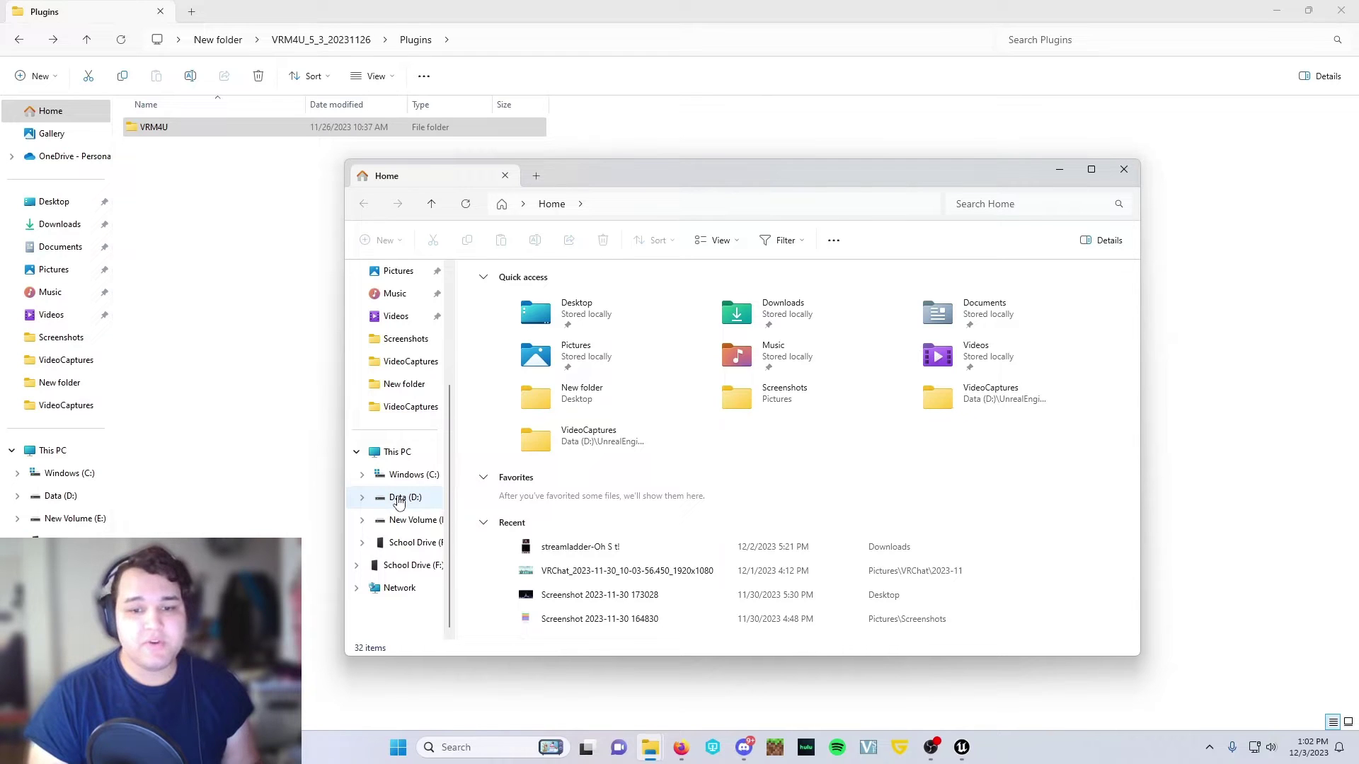
pyautogui.click(398, 499)
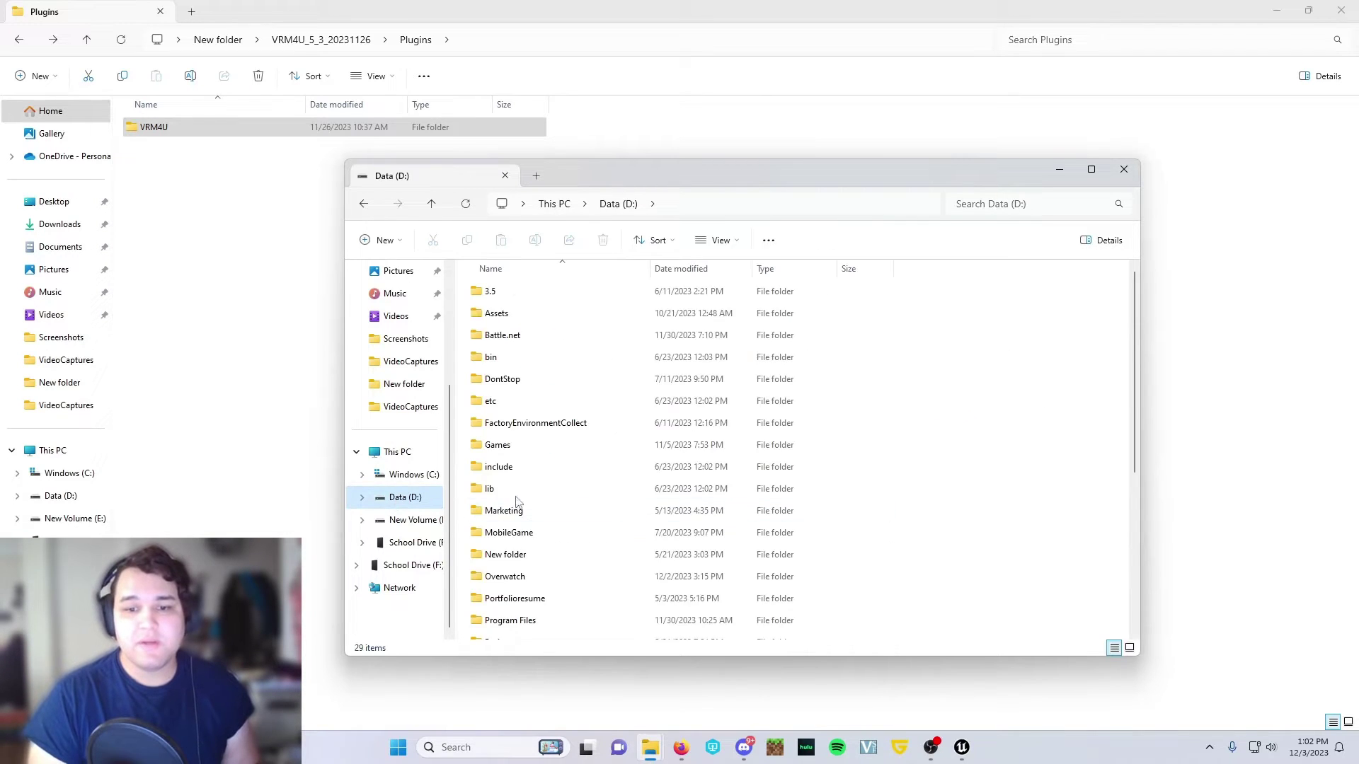
pyautogui.scroll(-4, 566, 481)
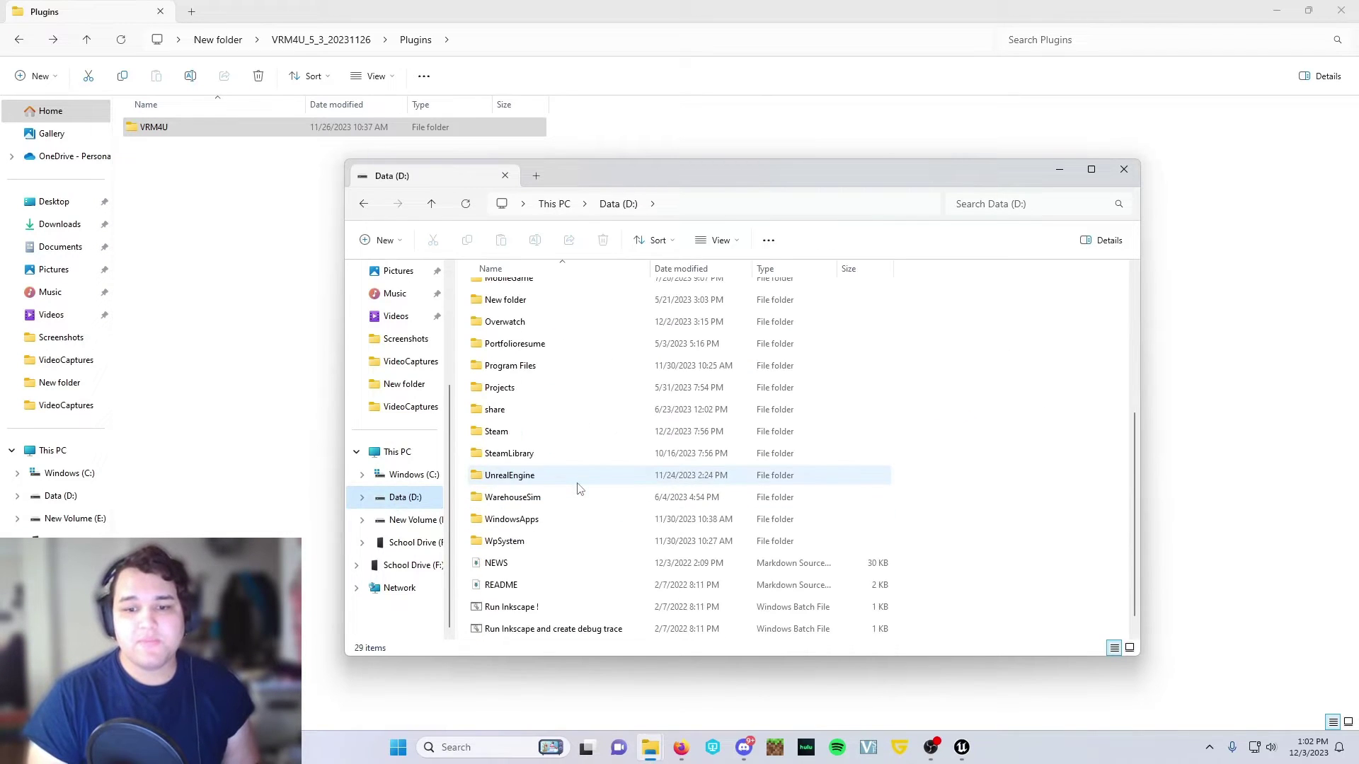
pyautogui.doubleClick(530, 481)
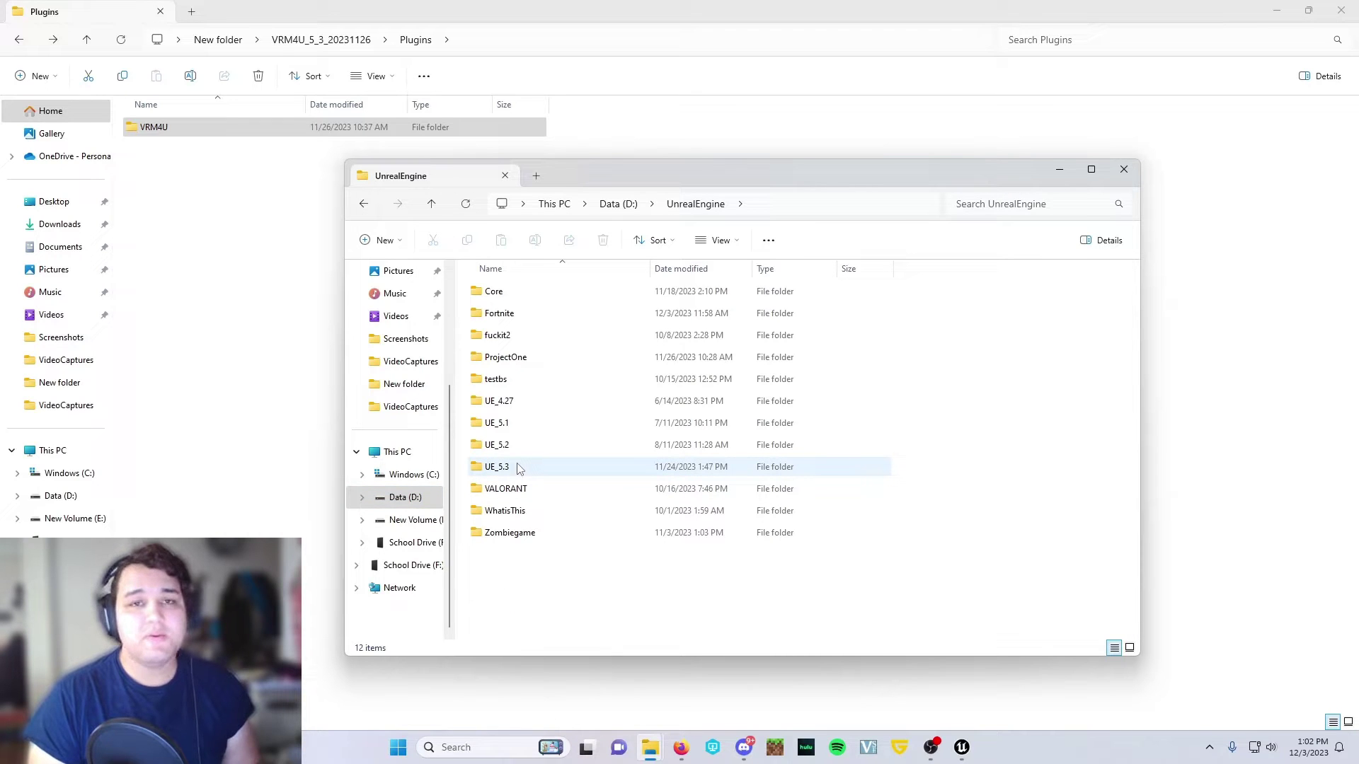
pyautogui.doubleClick(522, 470)
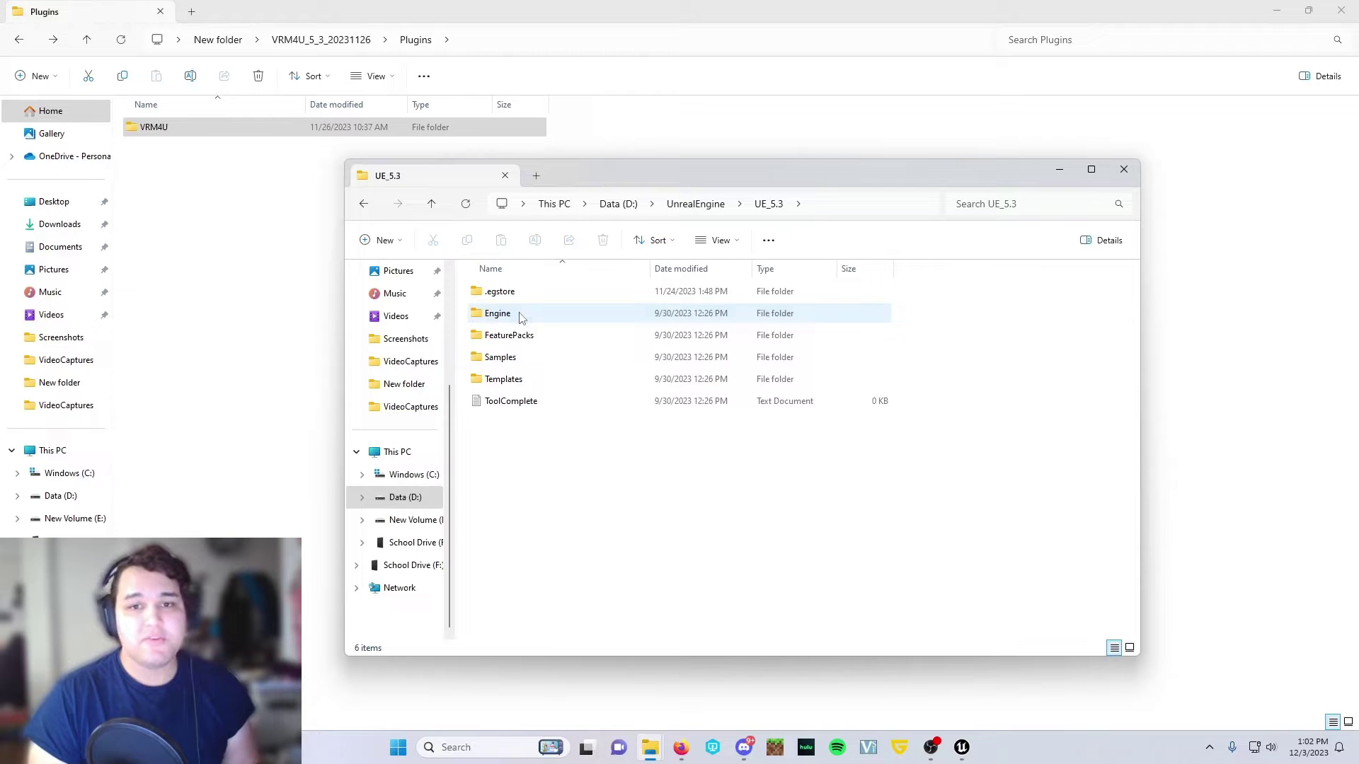
pyautogui.doubleClick(521, 315)
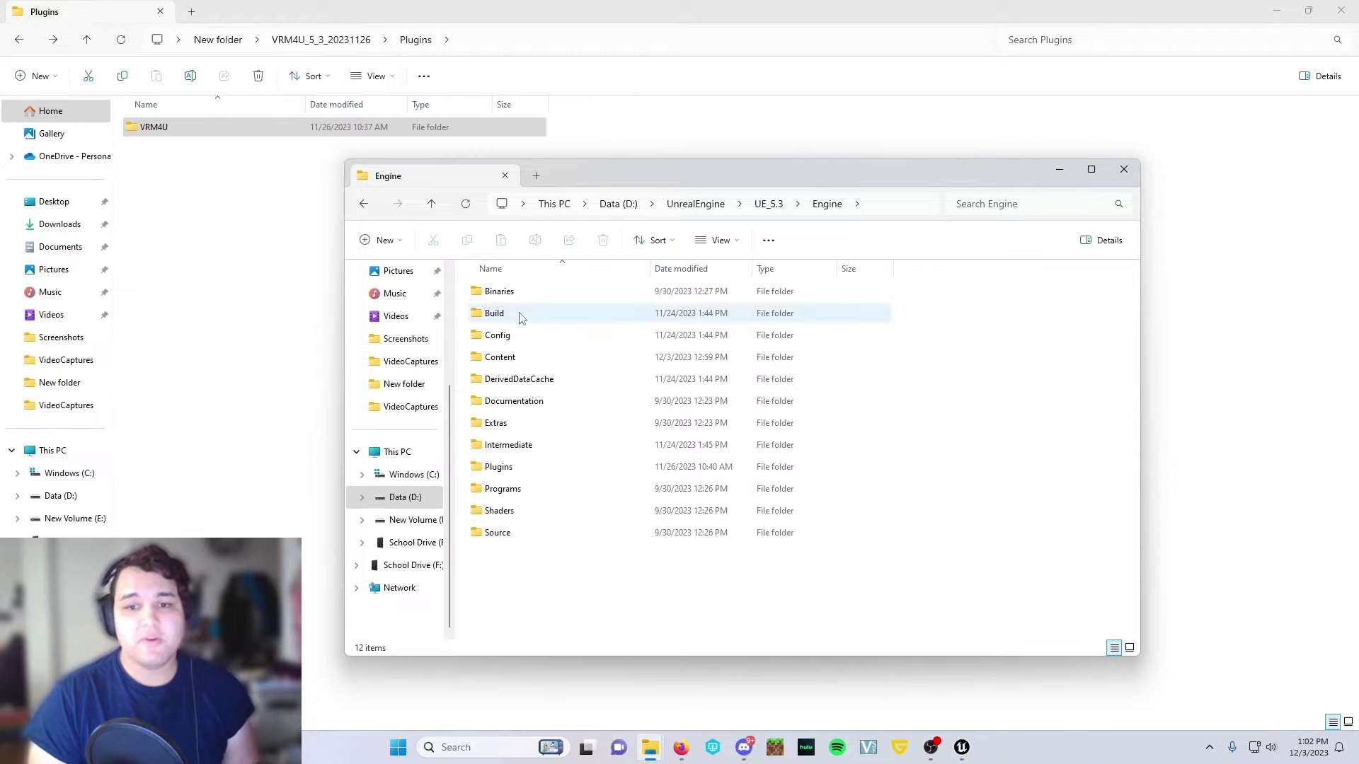
pyautogui.doubleClick(521, 473)
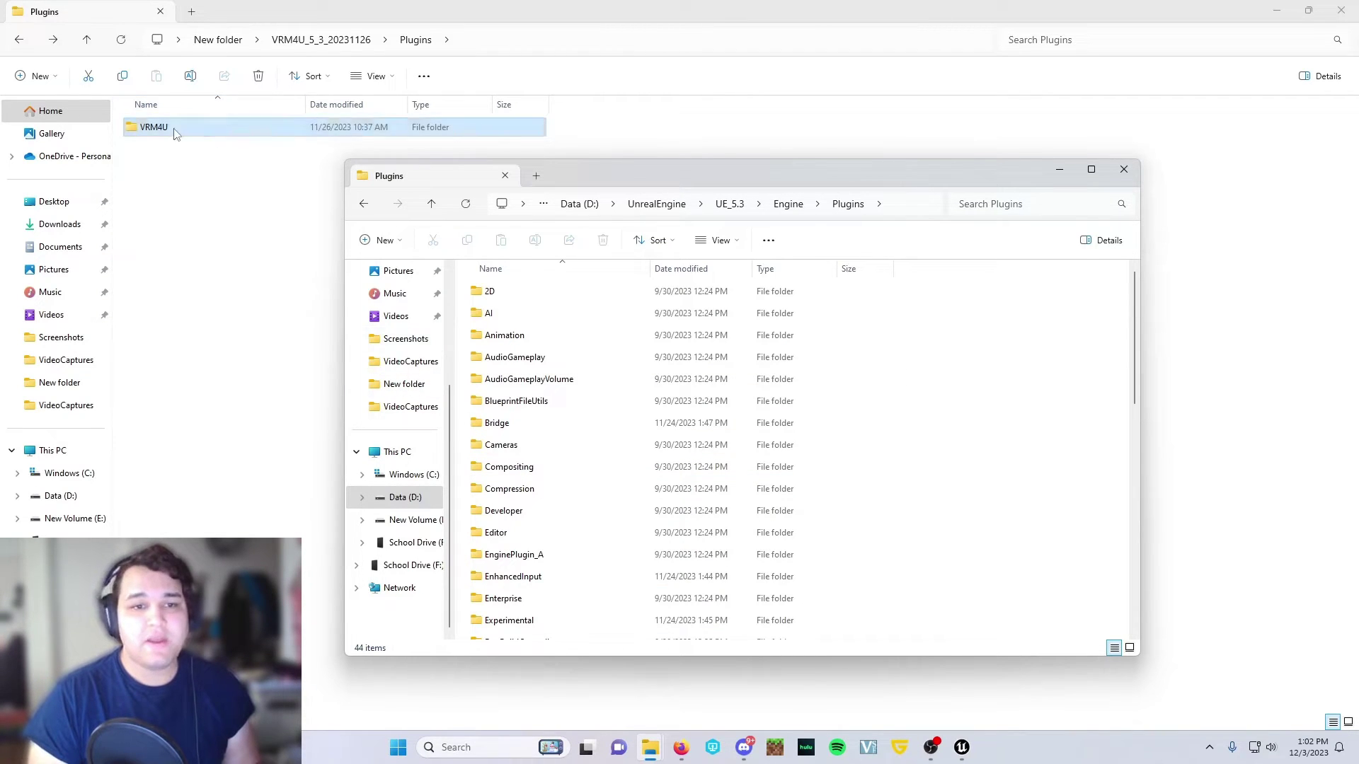
pyautogui.scroll(-10, 570, 450)
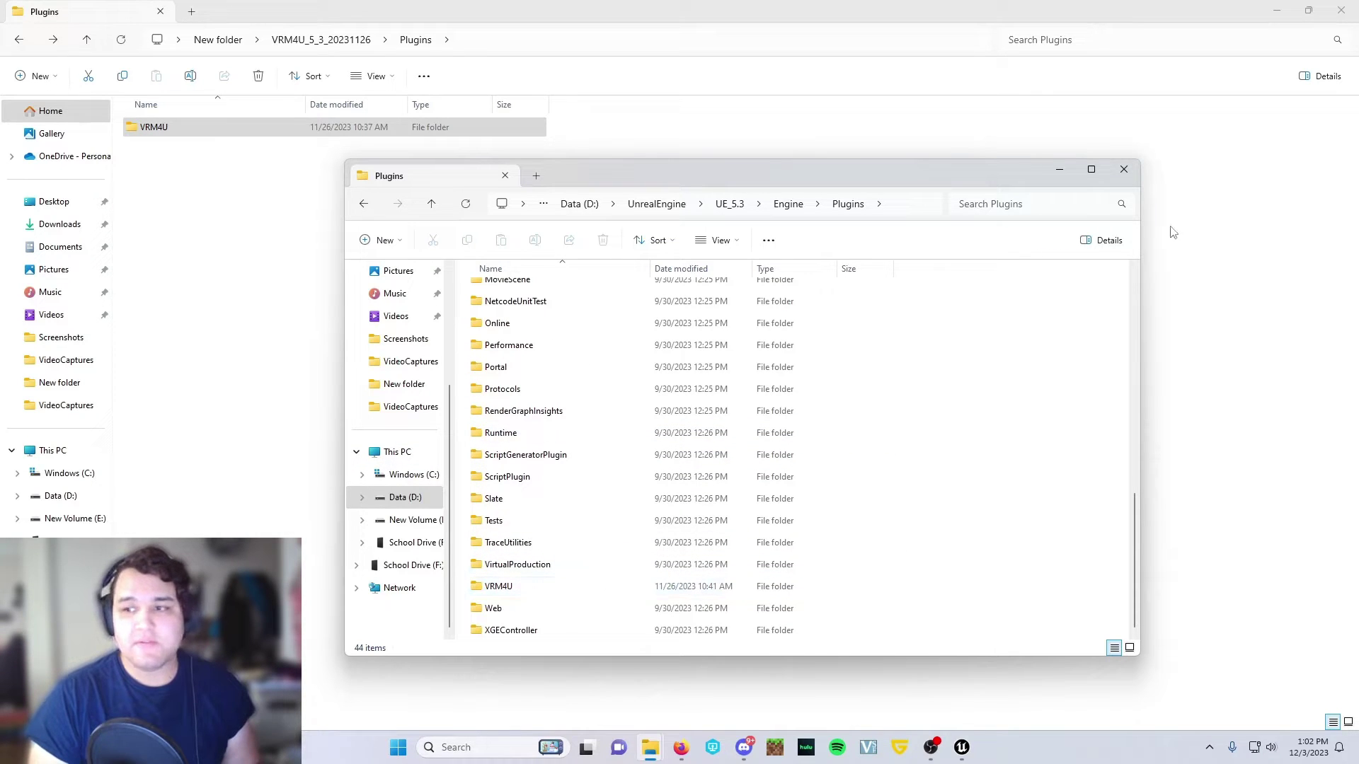
pyautogui.click(1124, 174)
pyautogui.click(1276, 10)
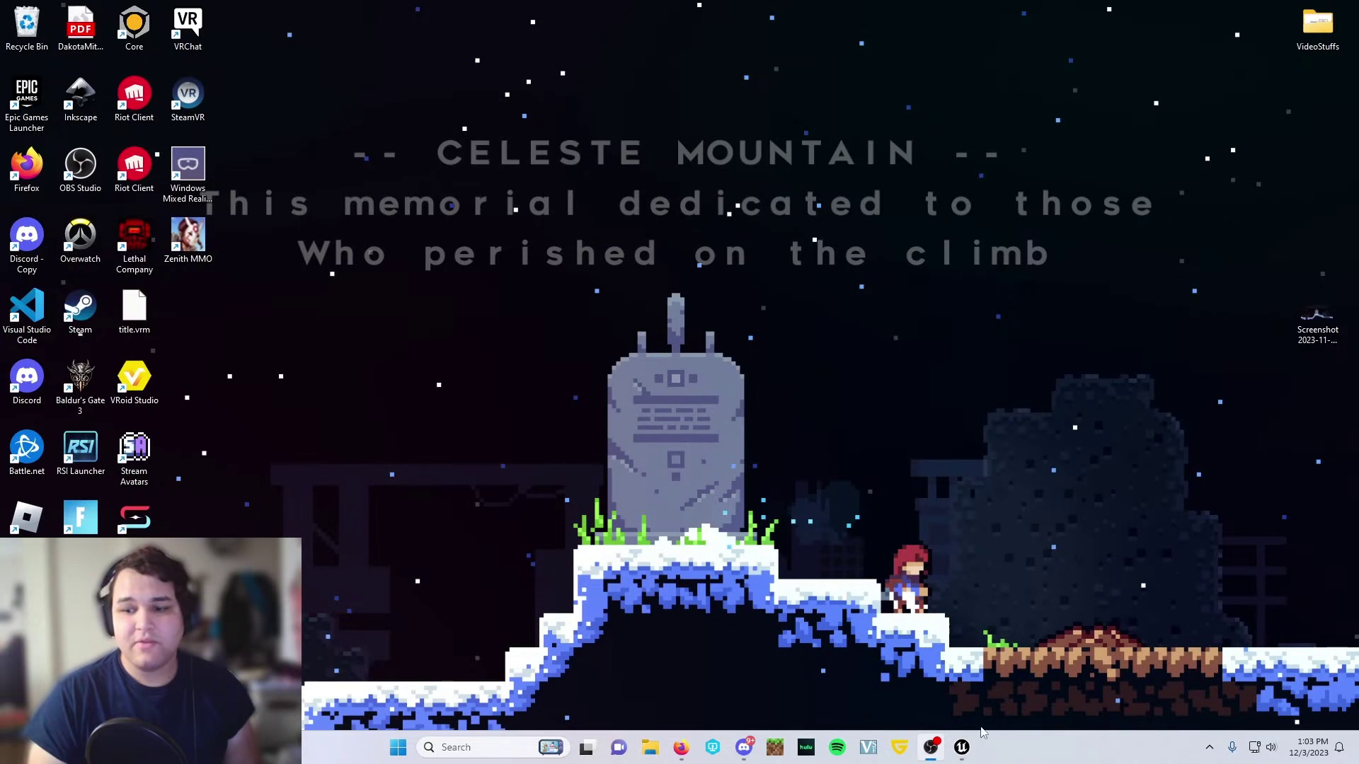
# Switch back to Unreal Editor and open the Plugins browser for ProjectOne.
pyautogui.click(961, 747)
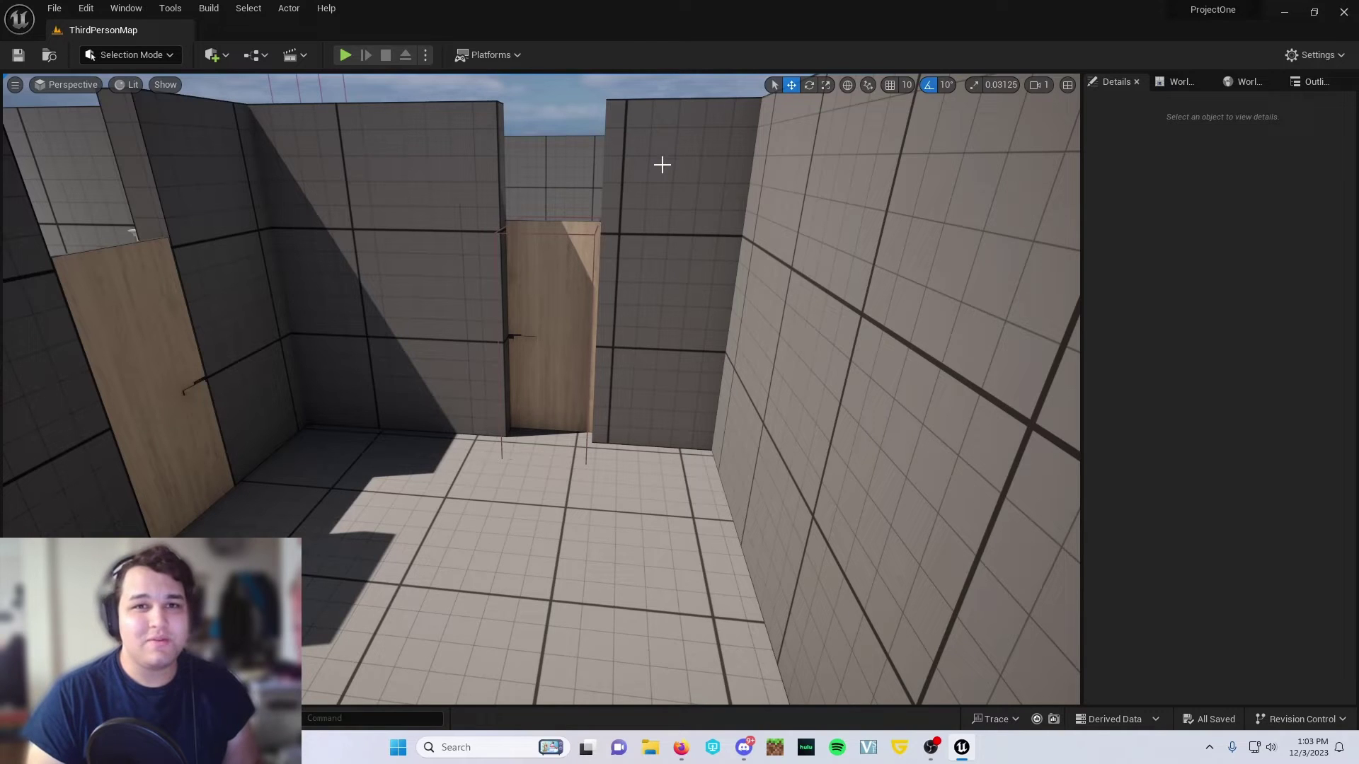
pyautogui.click(86, 8)
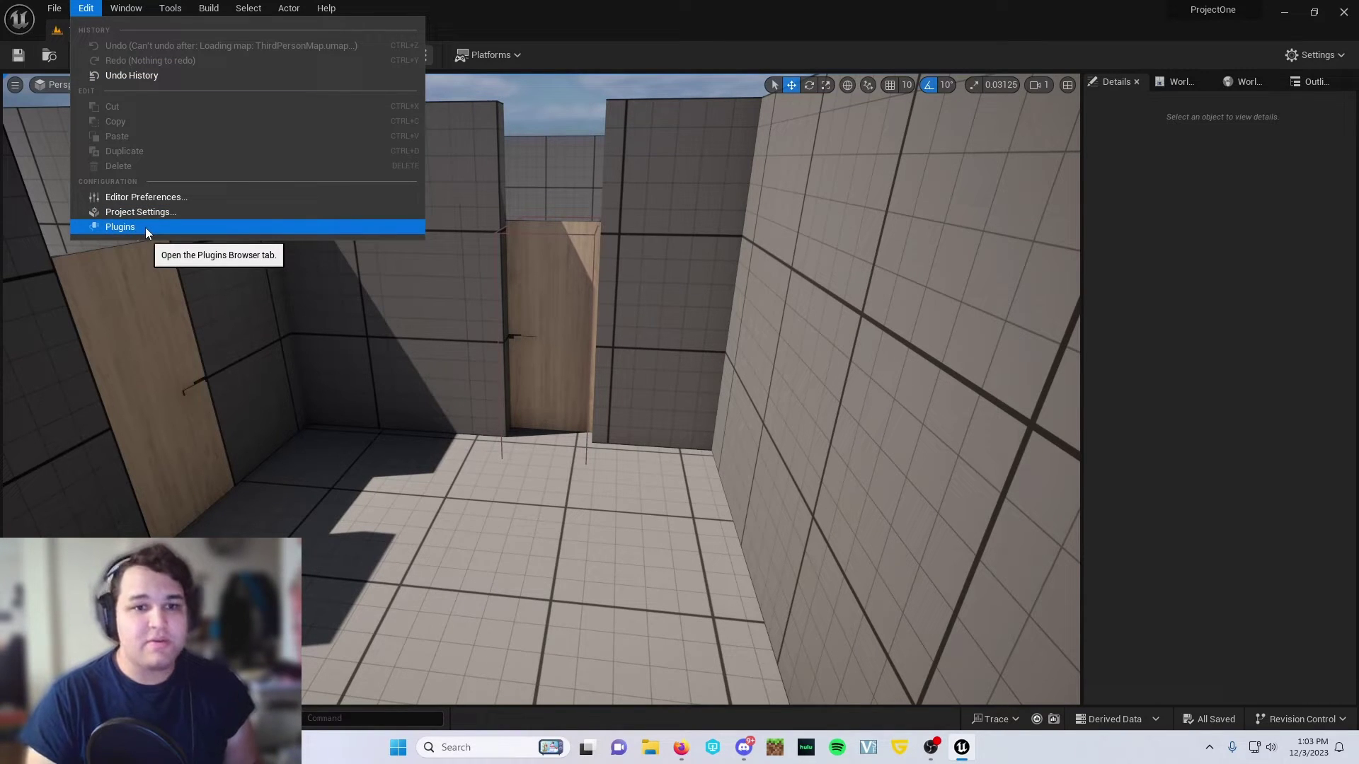
pyautogui.click(219, 312)
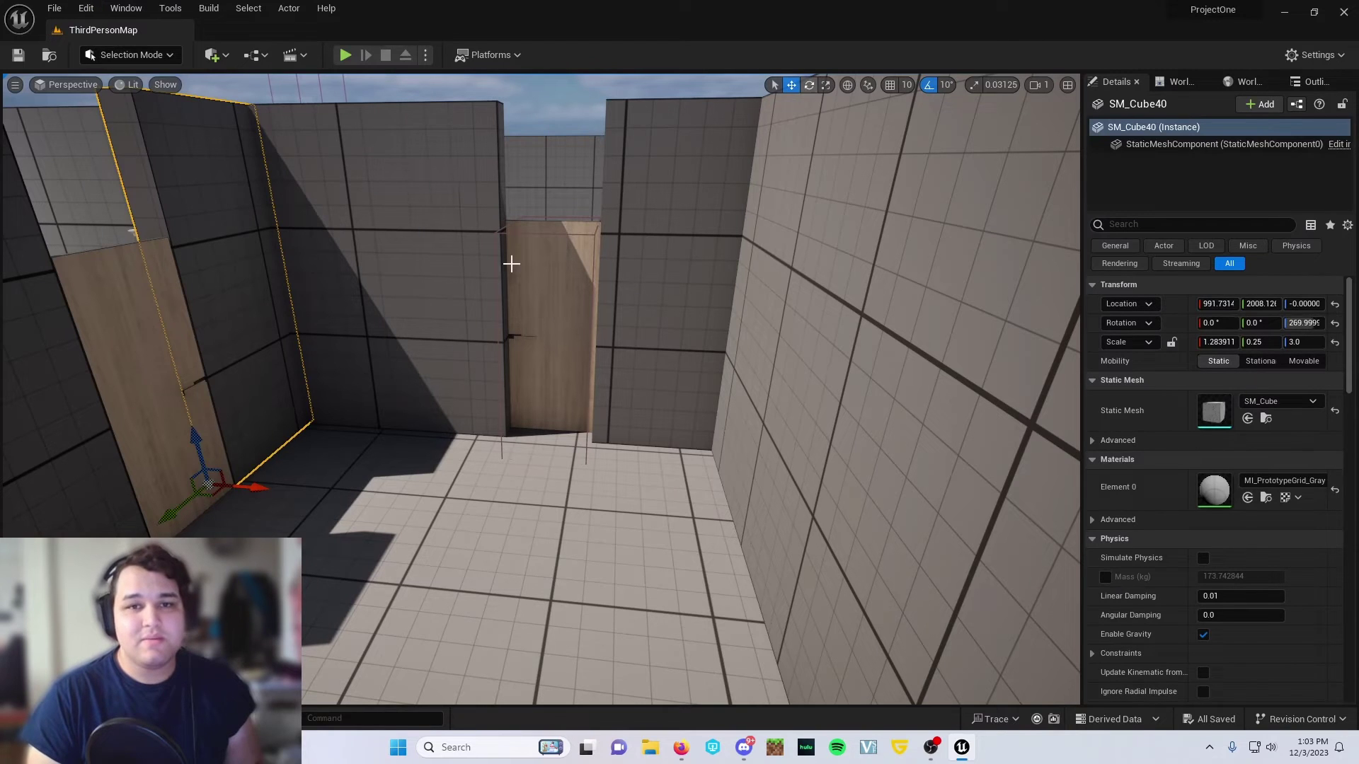
pyautogui.click(86, 8)
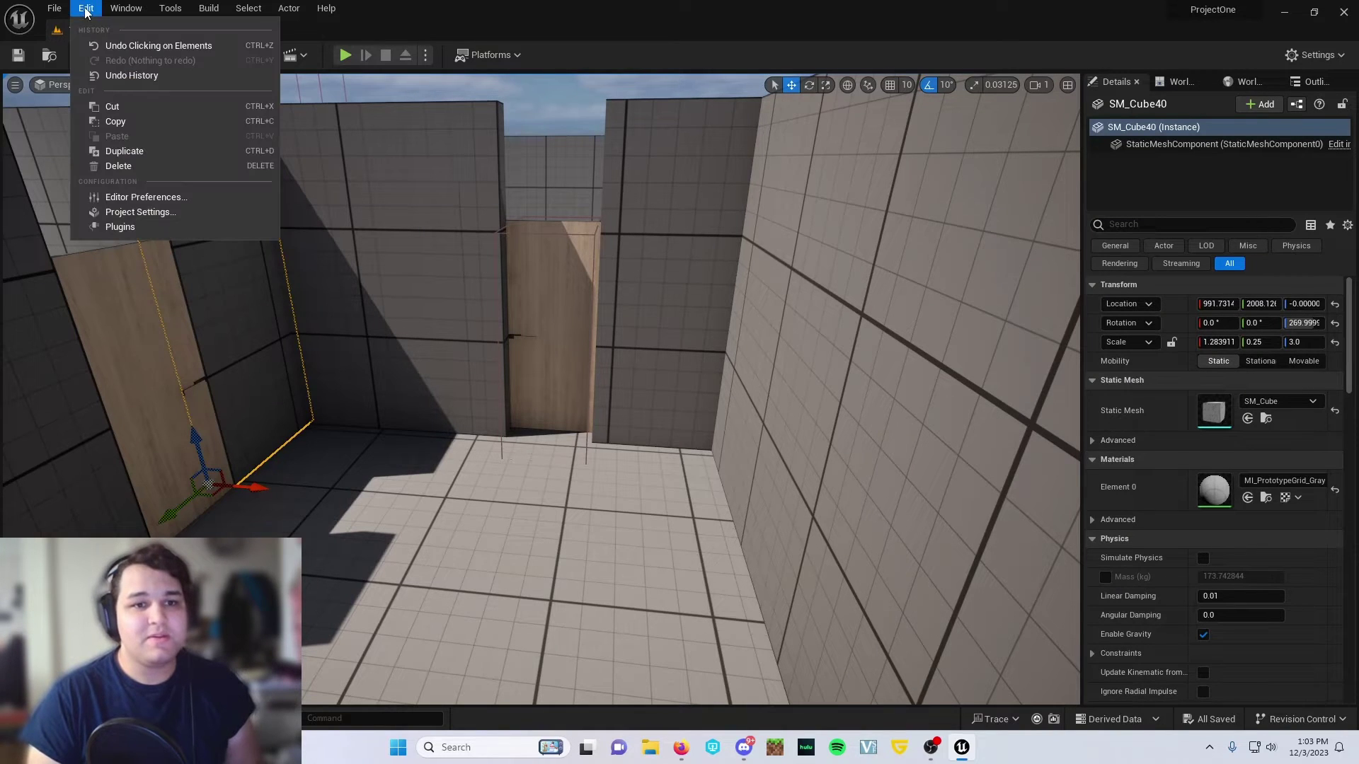
pyautogui.click(130, 227)
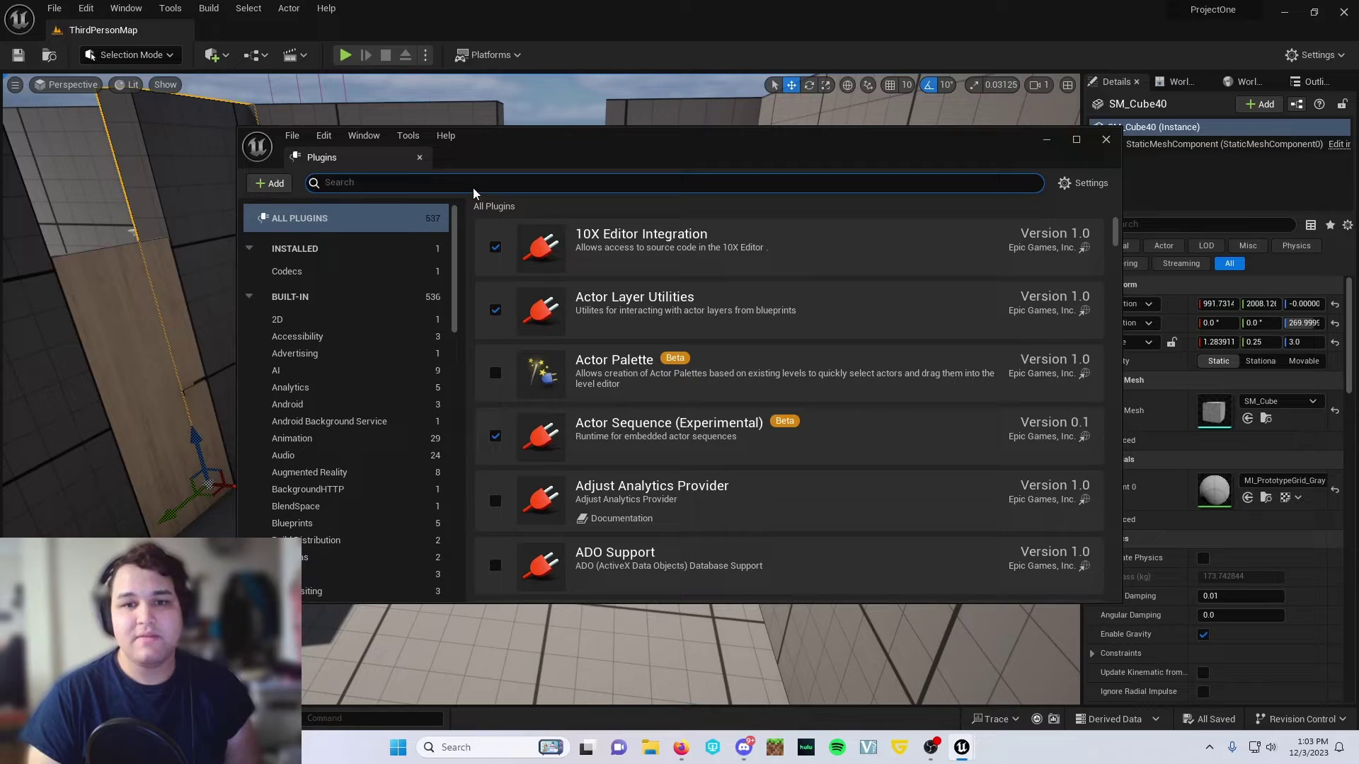
# Search the plugins for "vrm", check that VRM4U is enabled for the project, and close the Plugins browser.
pyautogui.write('vrm')
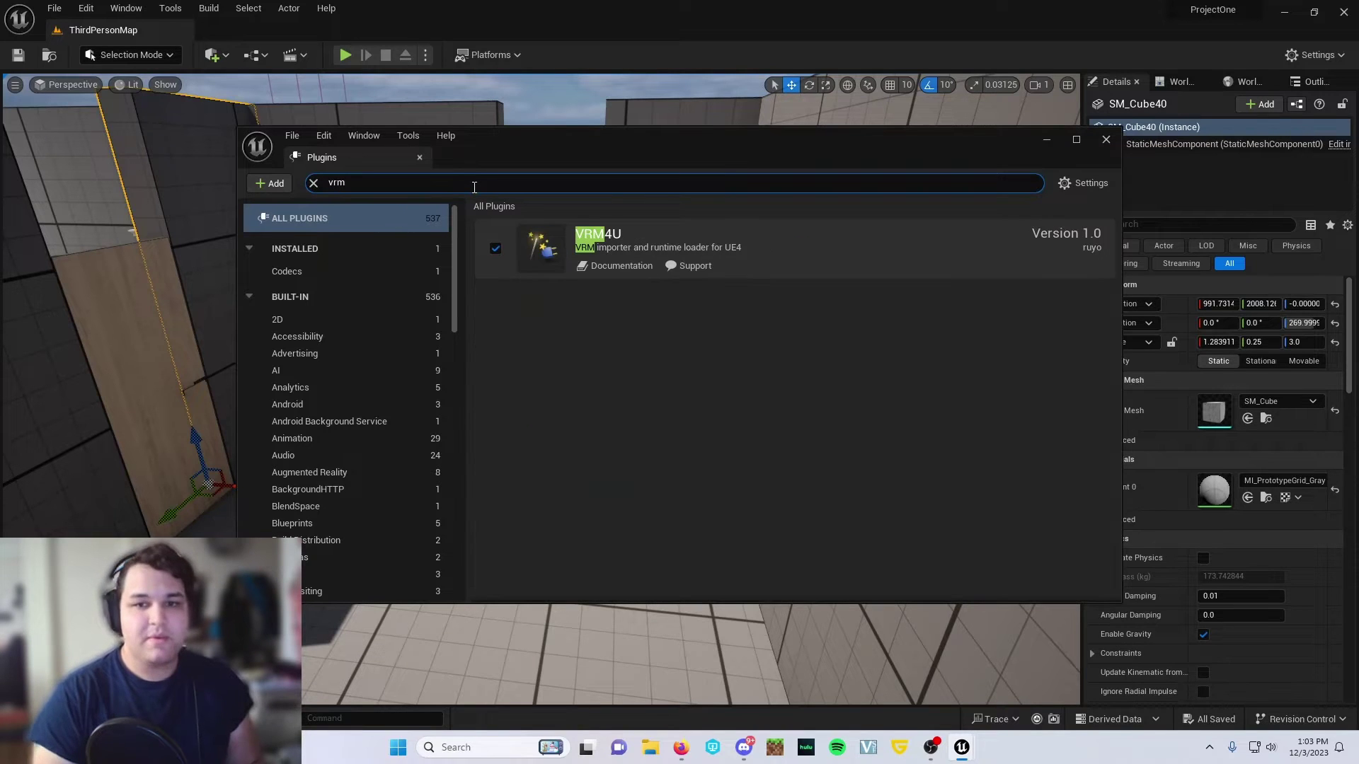
pyautogui.click(793, 240)
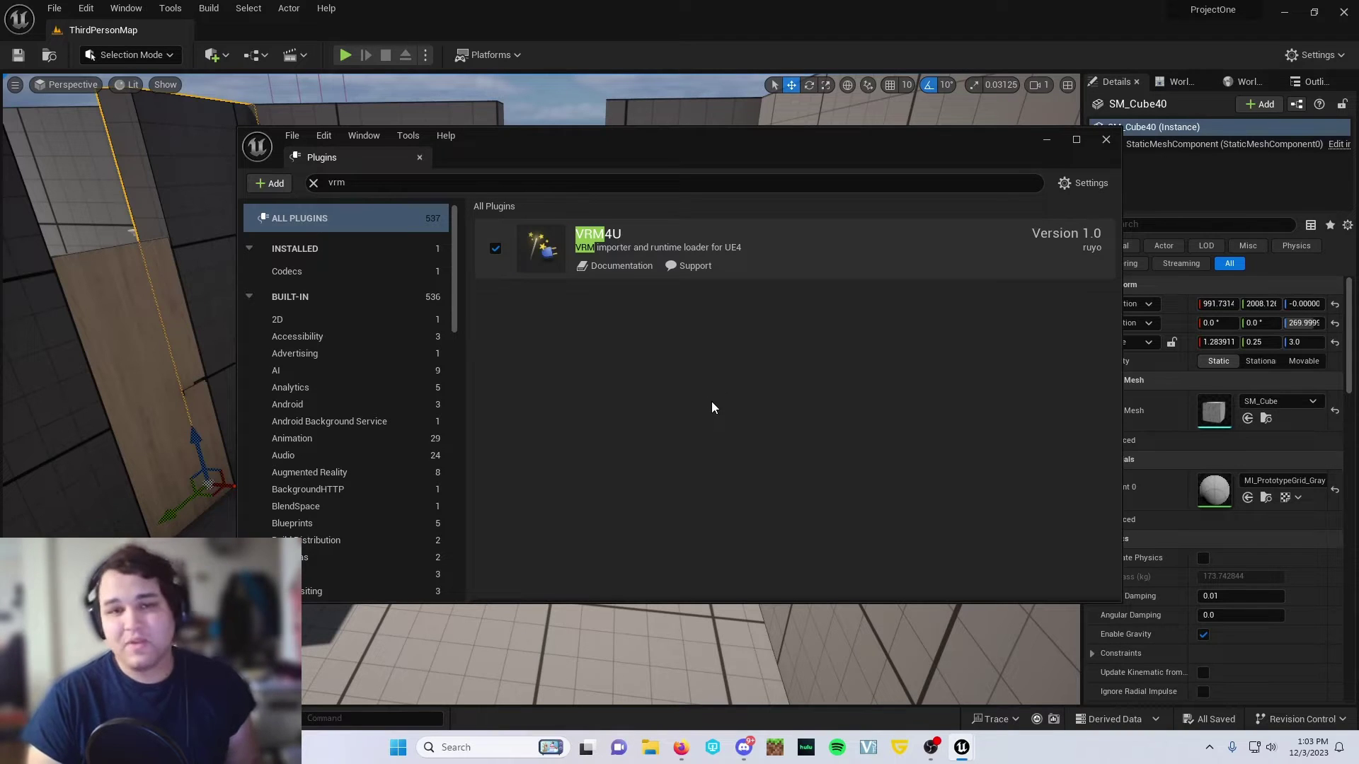
pyautogui.click(496, 248)
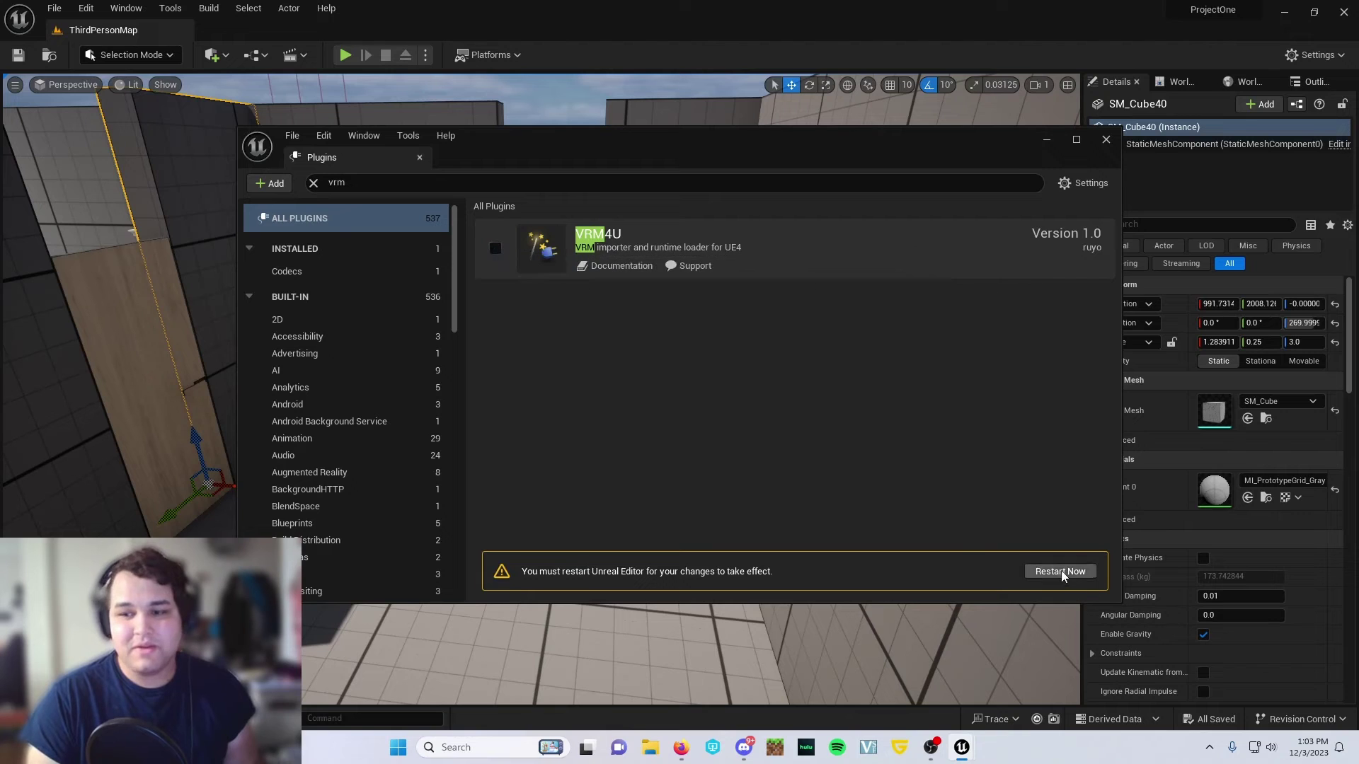
pyautogui.click(495, 248)
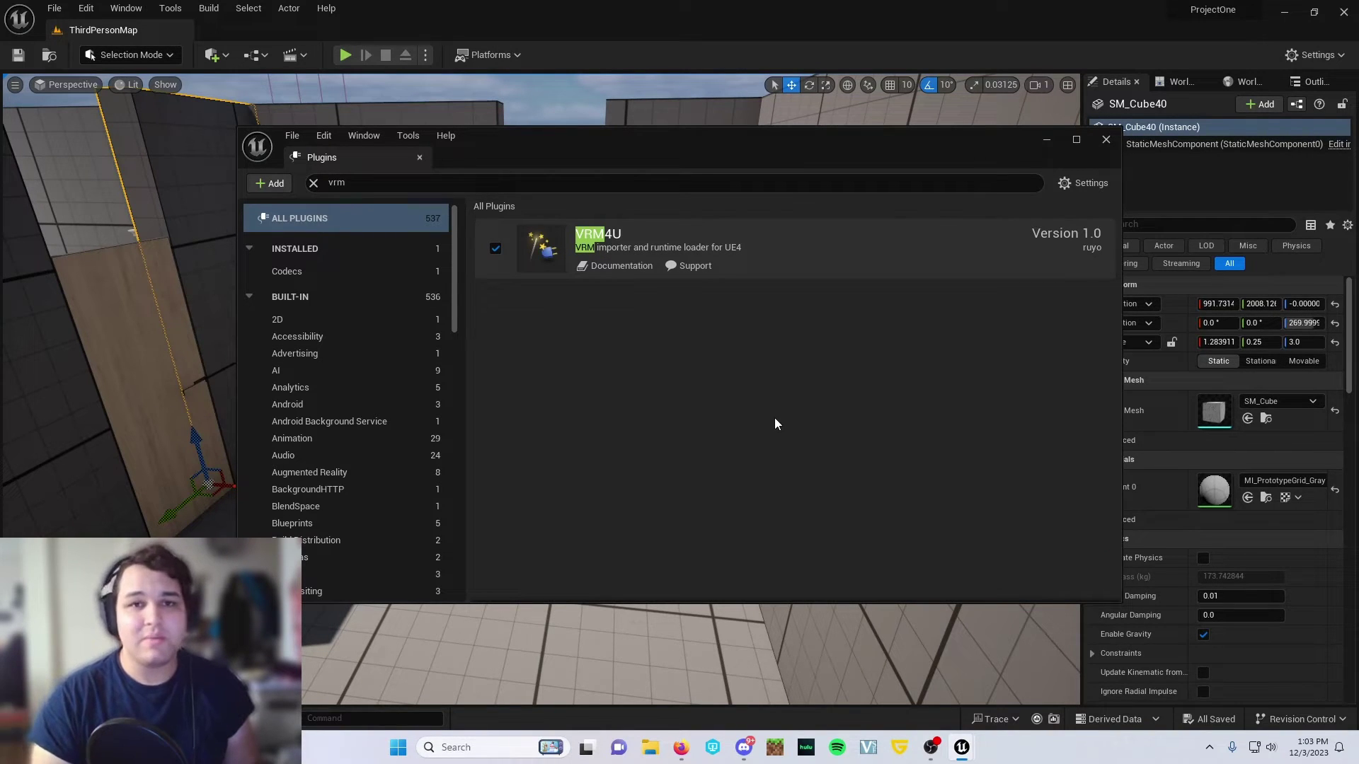
pyautogui.click(1106, 140)
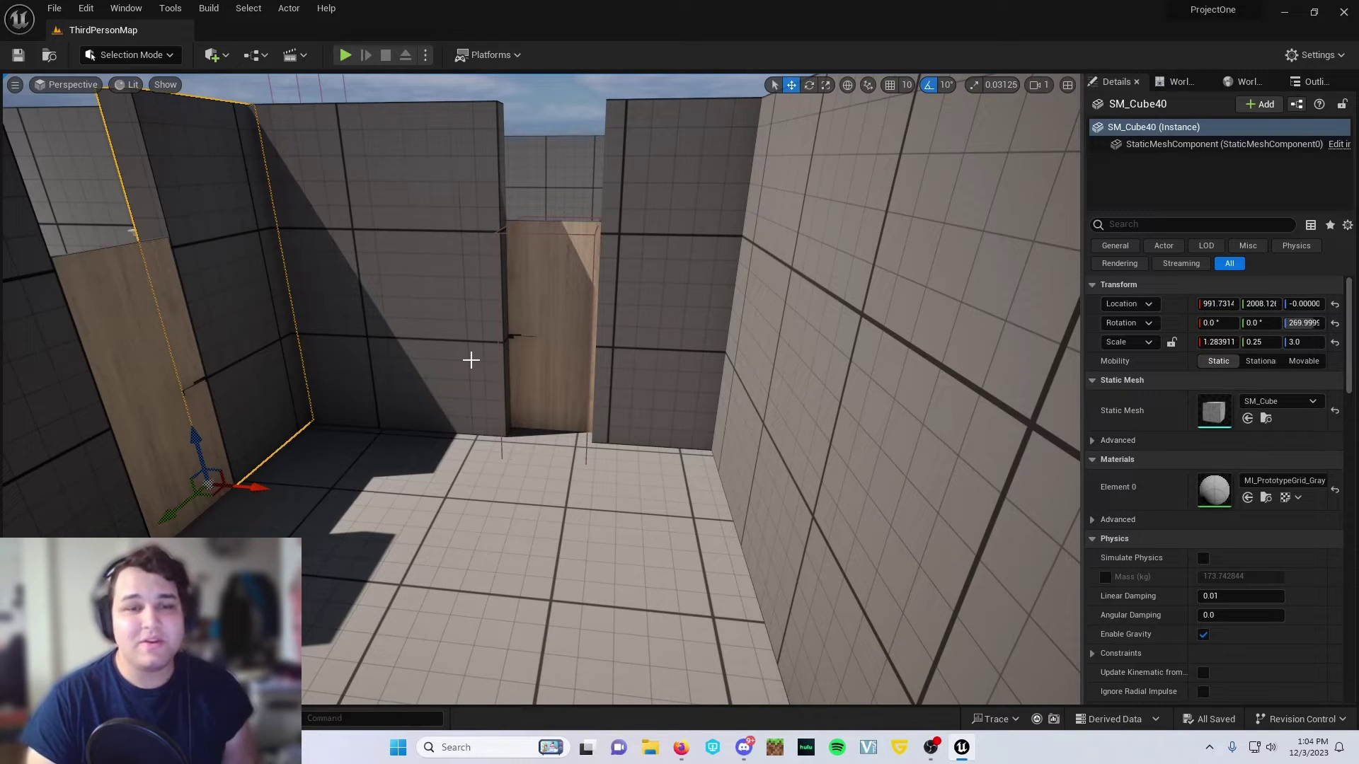
# In the project content, browse to Content/Characters, look inside the Vroid folder, and open the Vroid2 folder.
pyautogui.click(49, 719)
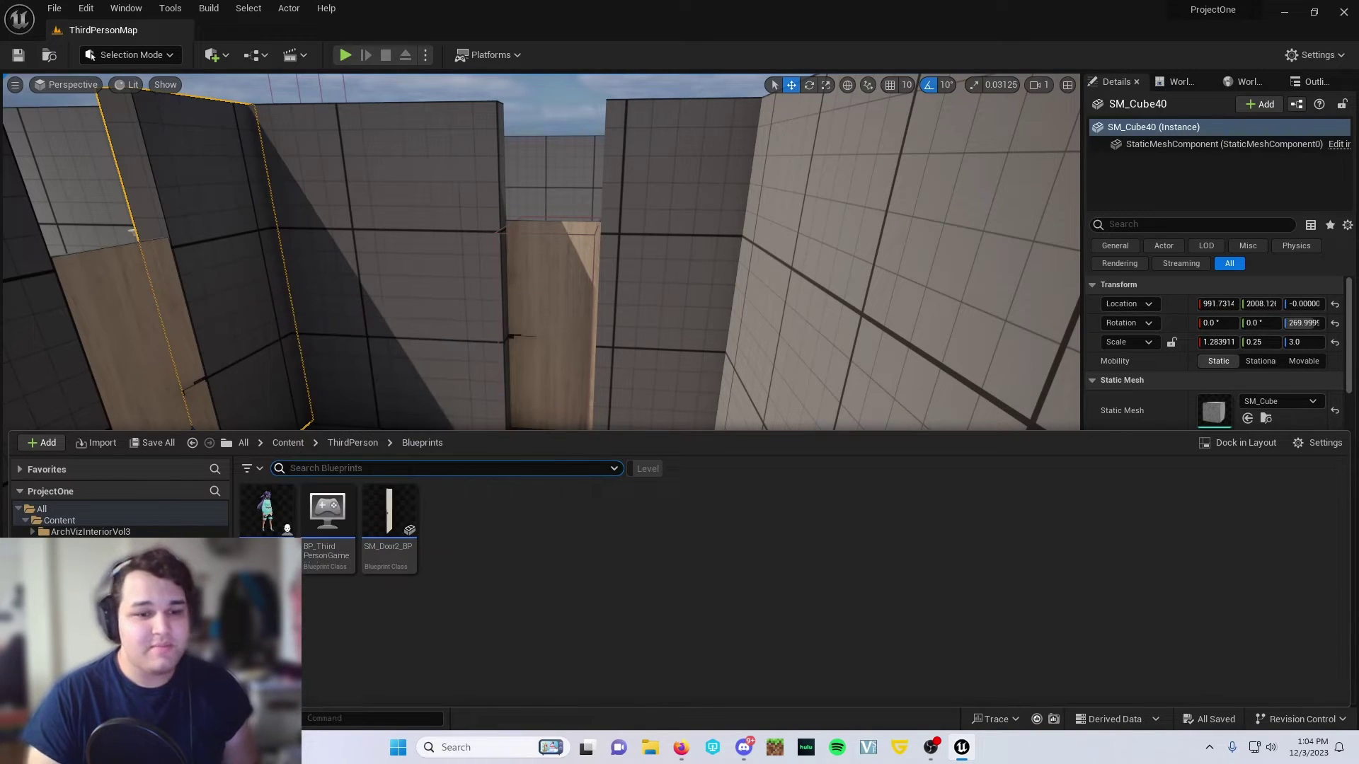
pyautogui.click(71, 543)
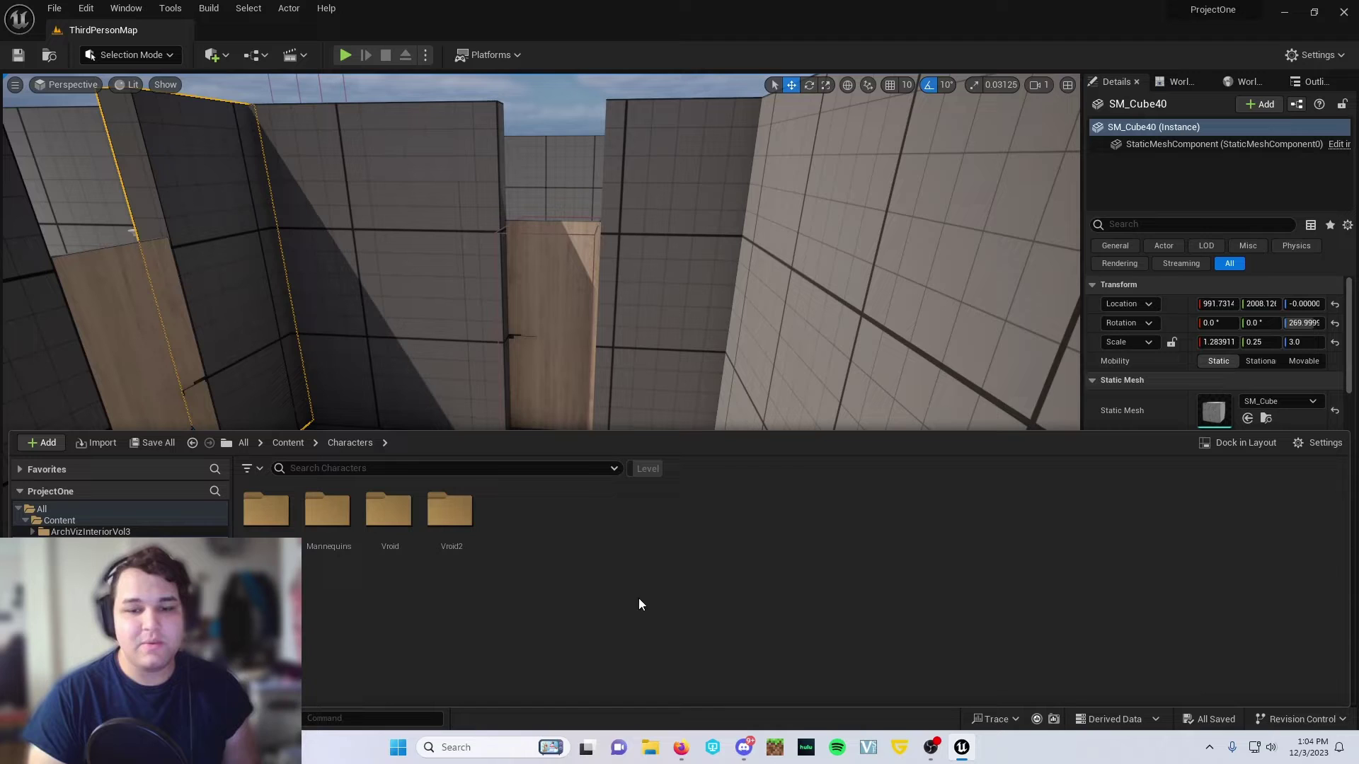
pyautogui.doubleClick(448, 521)
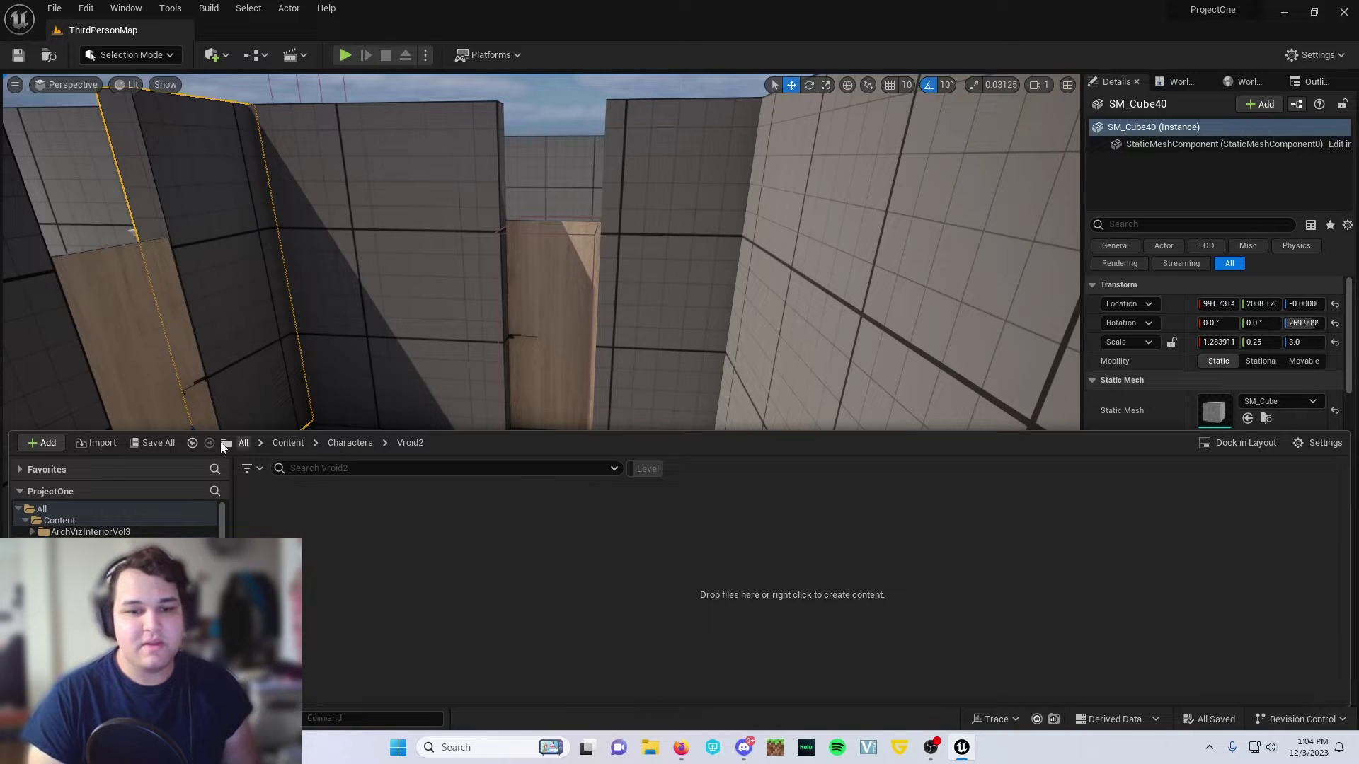
pyautogui.click(192, 443)
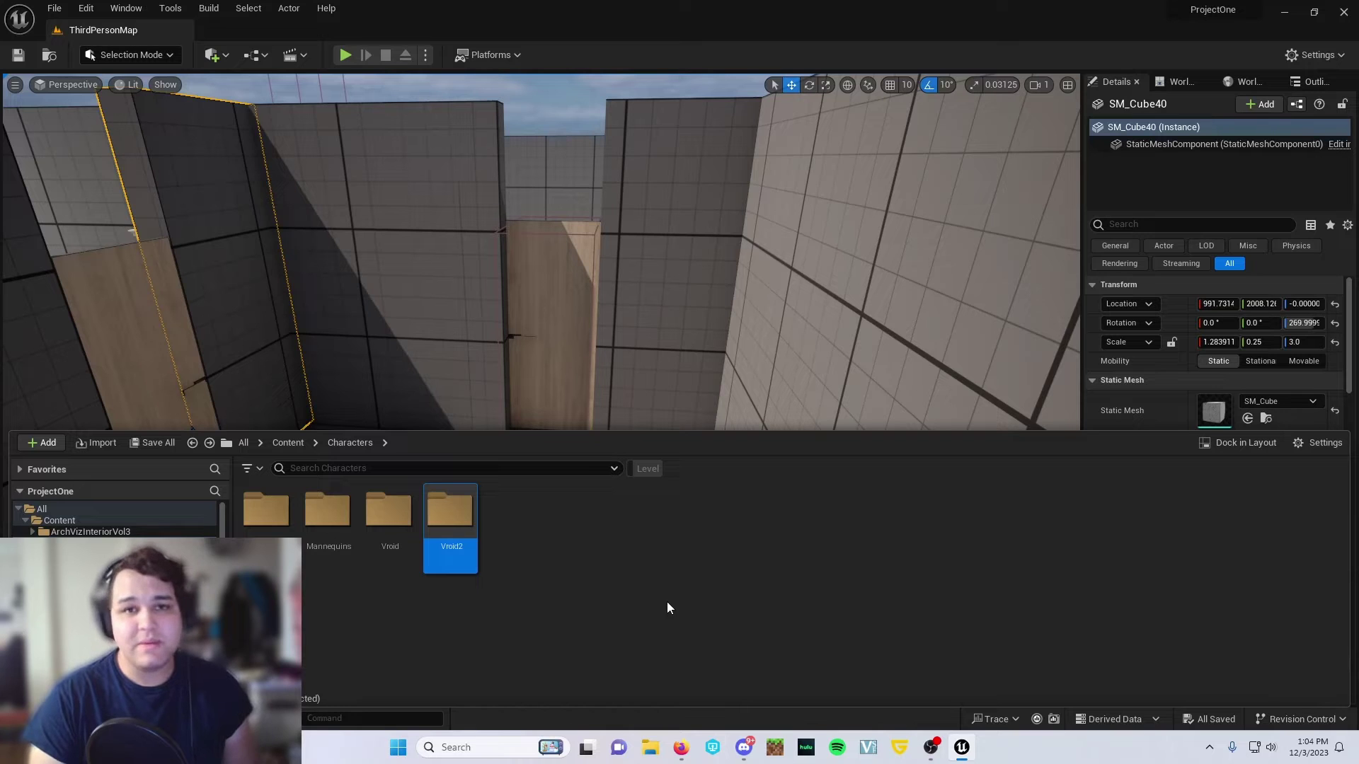
pyautogui.doubleClick(389, 511)
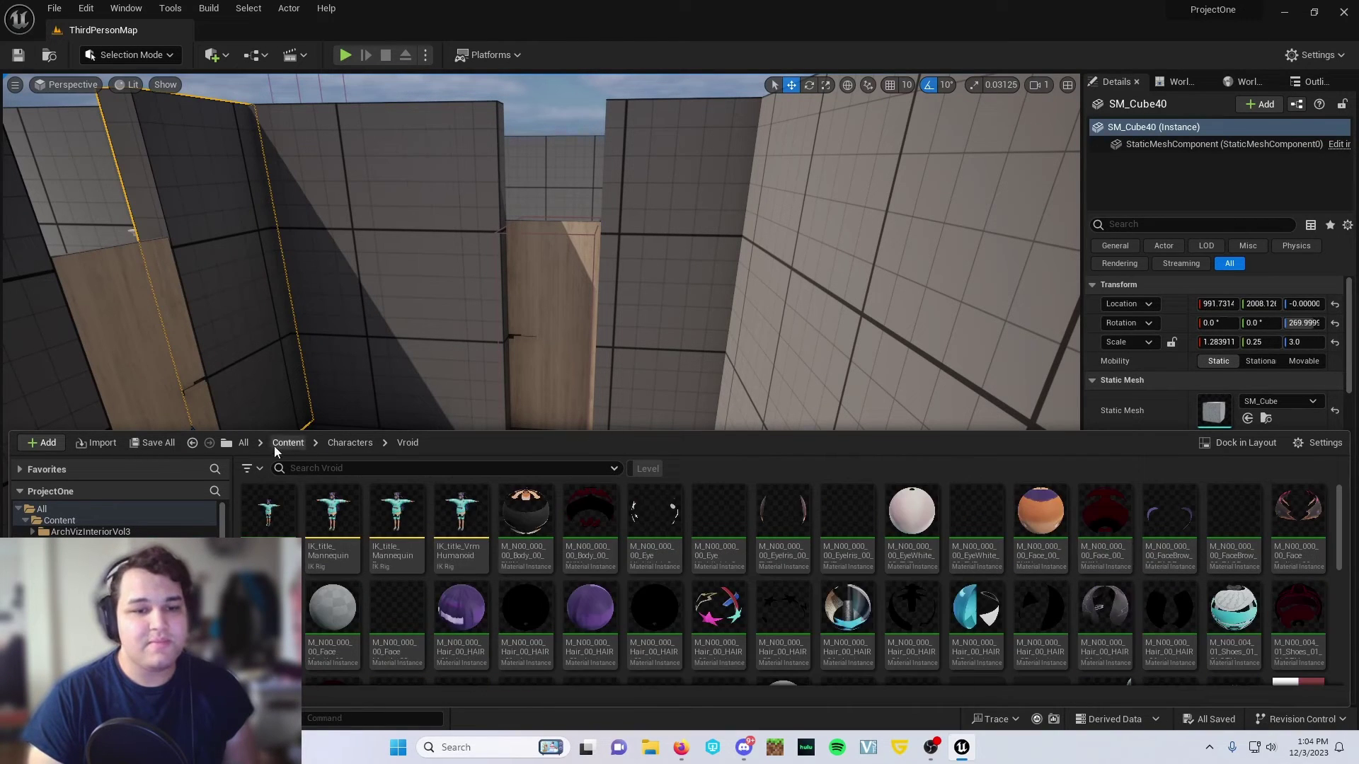
pyautogui.click(192, 443)
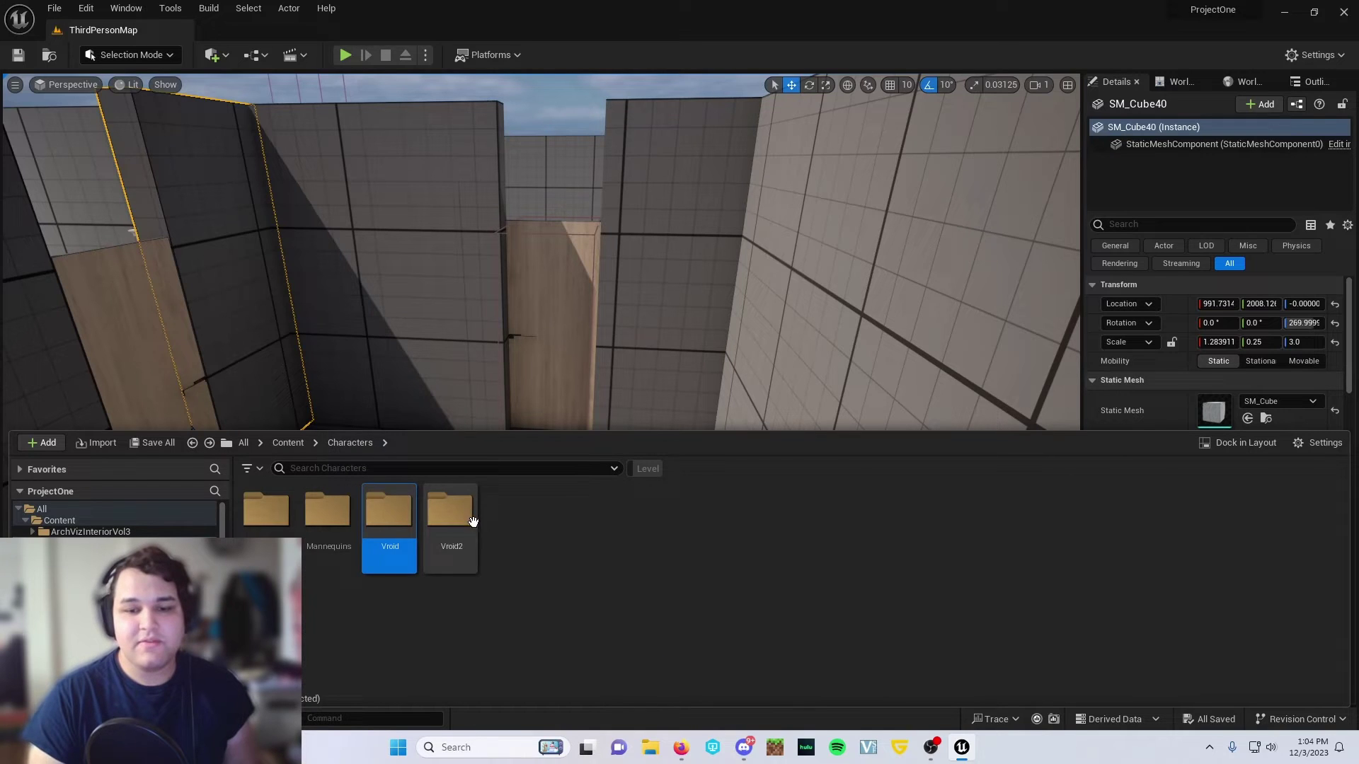
pyautogui.click(493, 546)
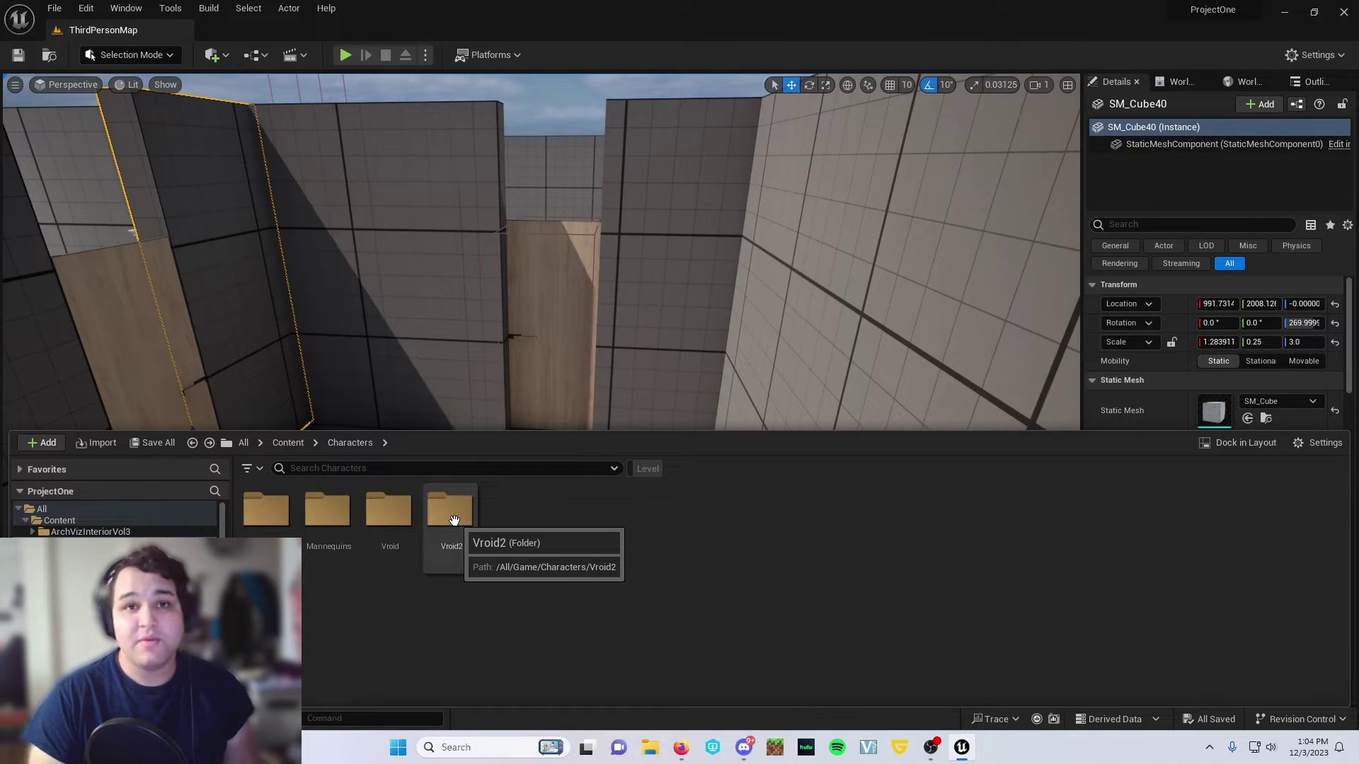
pyautogui.doubleClick(454, 521)
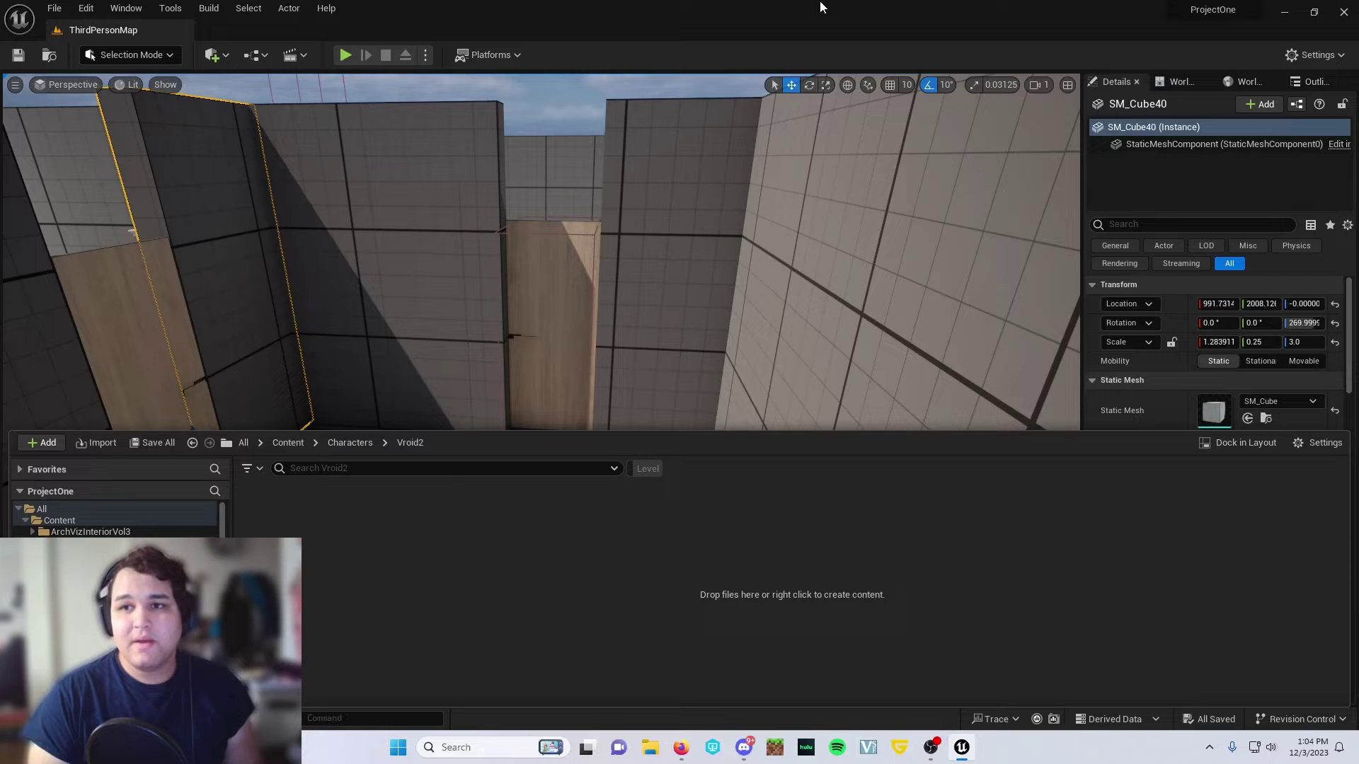
# Shrink the Unreal Editor window and float the File Explorer window for New folder so both are accessible together.
pyautogui.moveTo(741, 10); pyautogui.dragTo(800, 18)
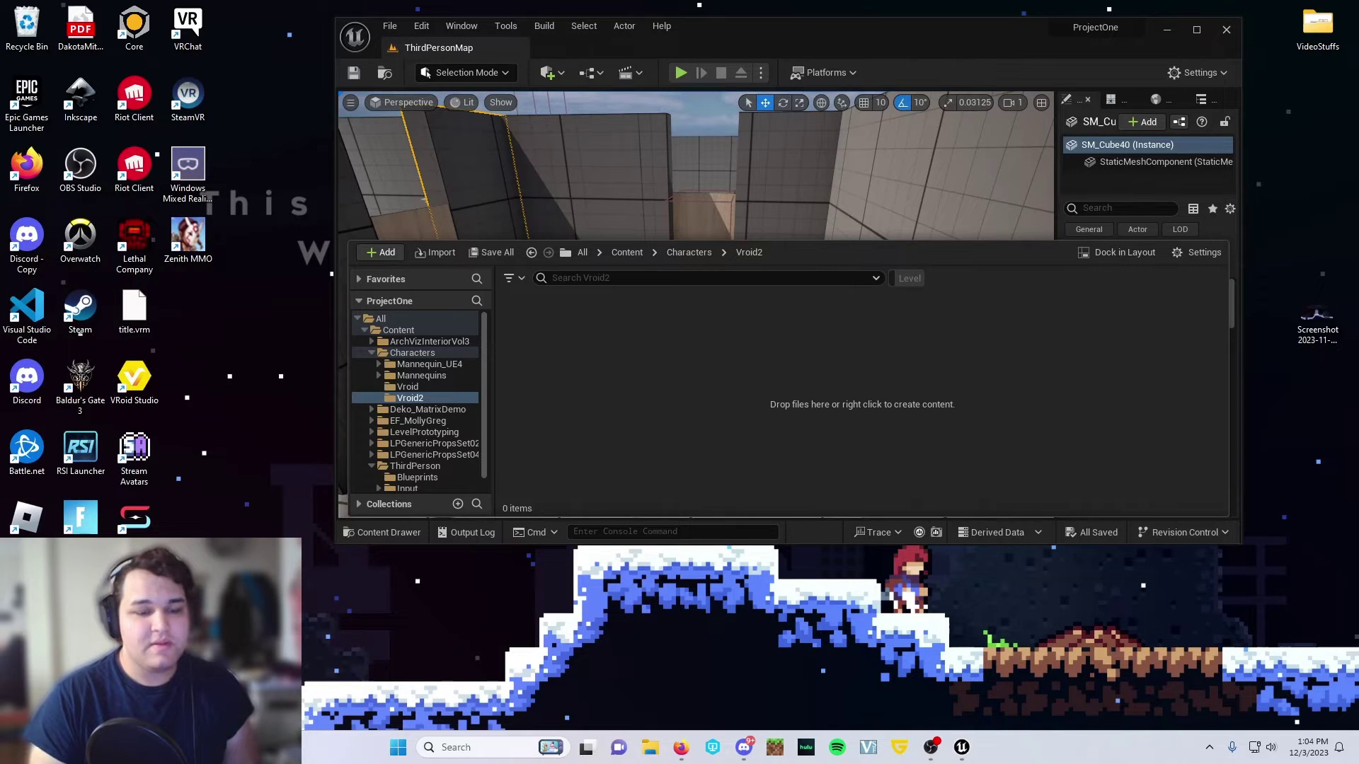
pyautogui.hotkey('alt', 'Tab')
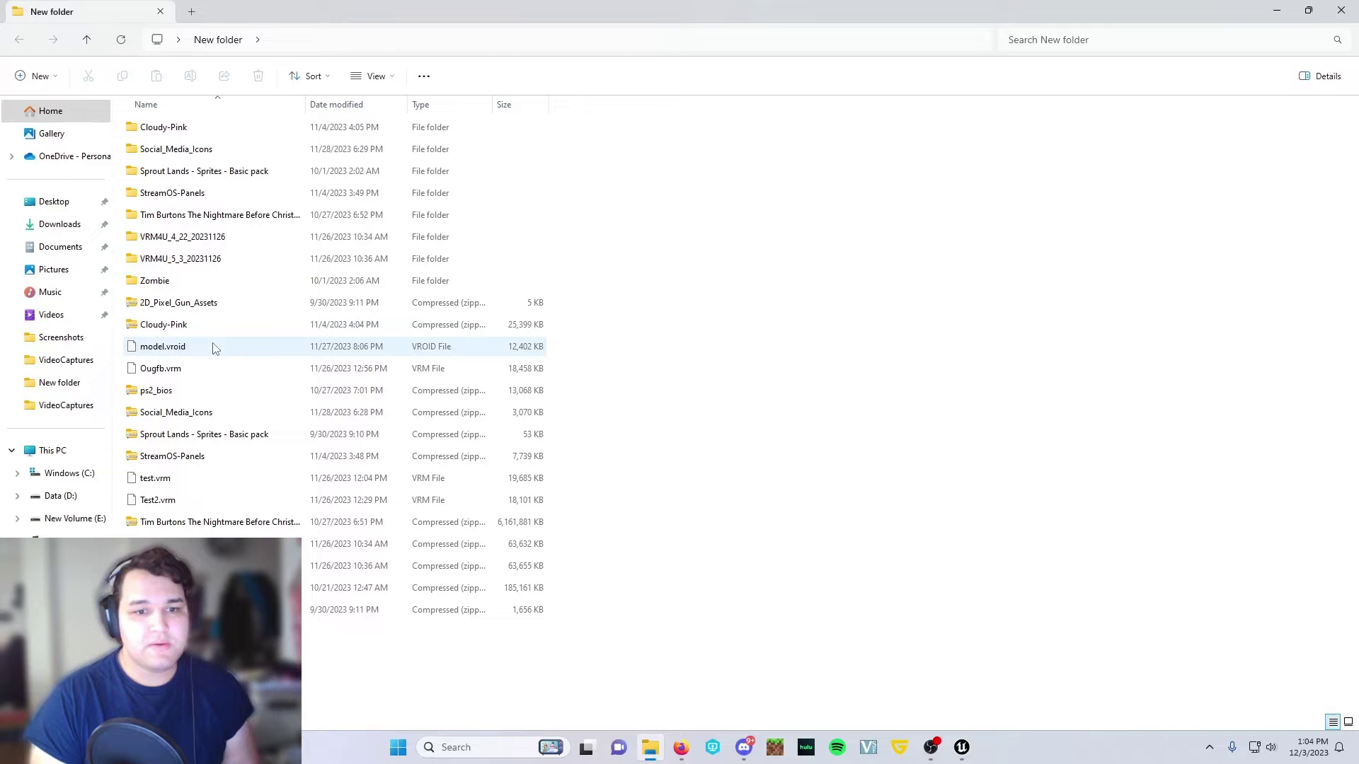
pyautogui.moveTo(703, 2); pyautogui.dragTo(563, 459)
# Find Ougfb.vrm in New folder, bring it into the Vroid2 content folder to start the VRM import, and close File Explorer.
pyautogui.scroll(-4, 404, 605)
pyautogui.scroll(-2, 382, 610)
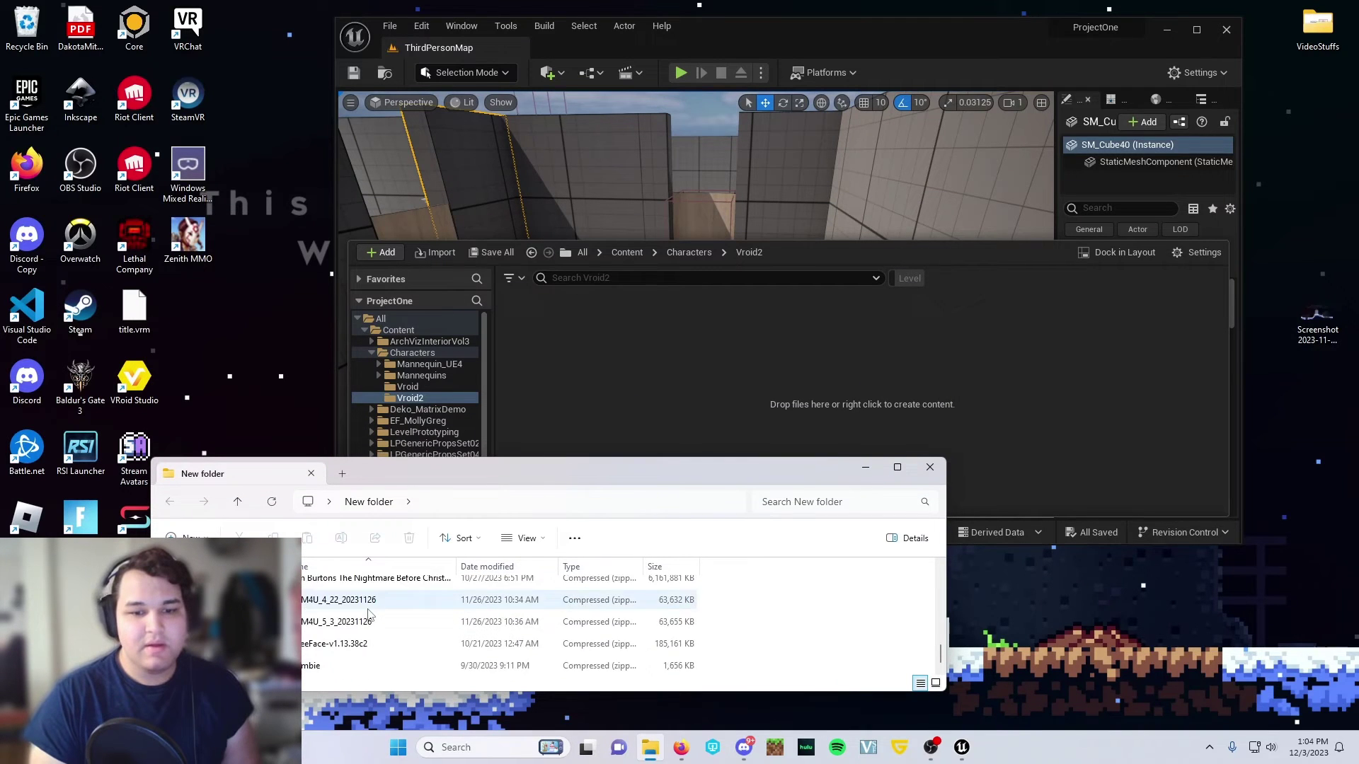
pyautogui.scroll(2, 367, 611)
pyautogui.scroll(-2, 362, 613)
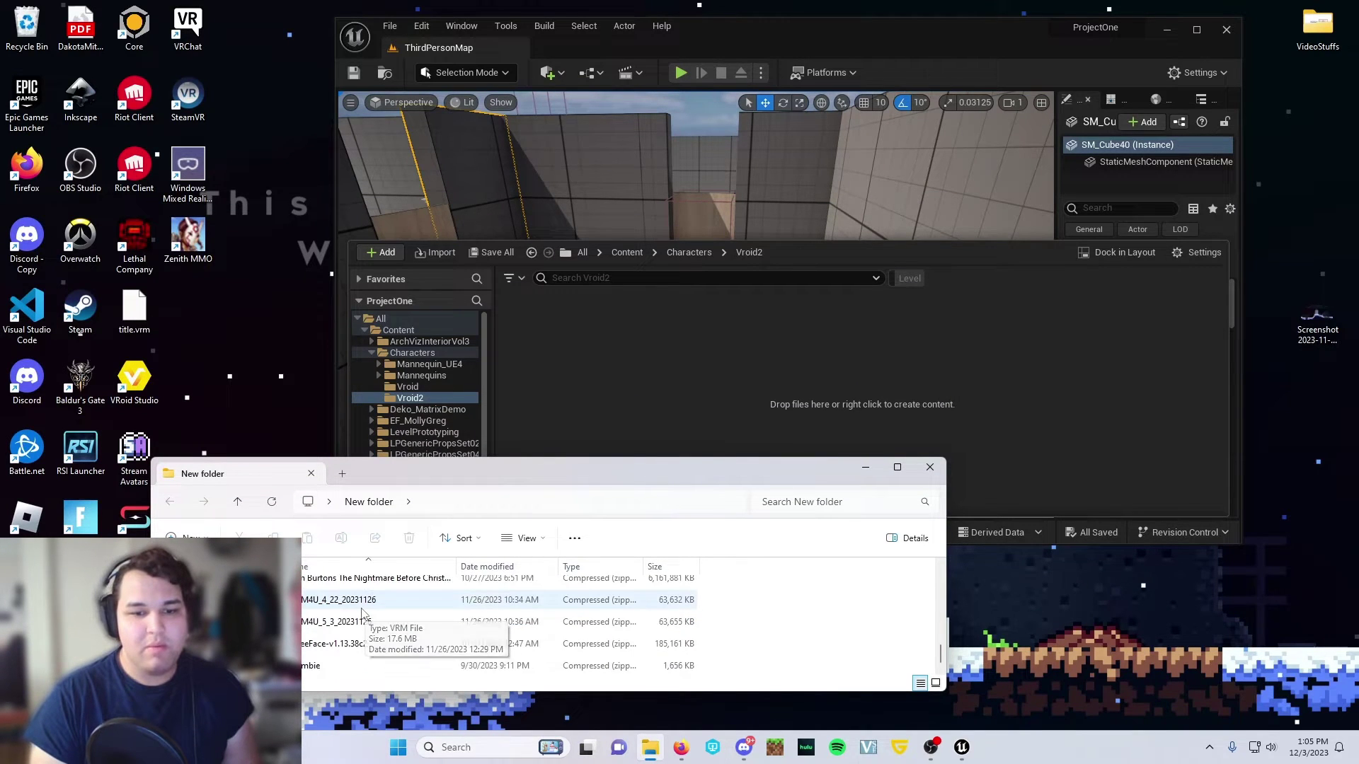
pyautogui.scroll(1, 363, 613)
pyautogui.scroll(3, 361, 613)
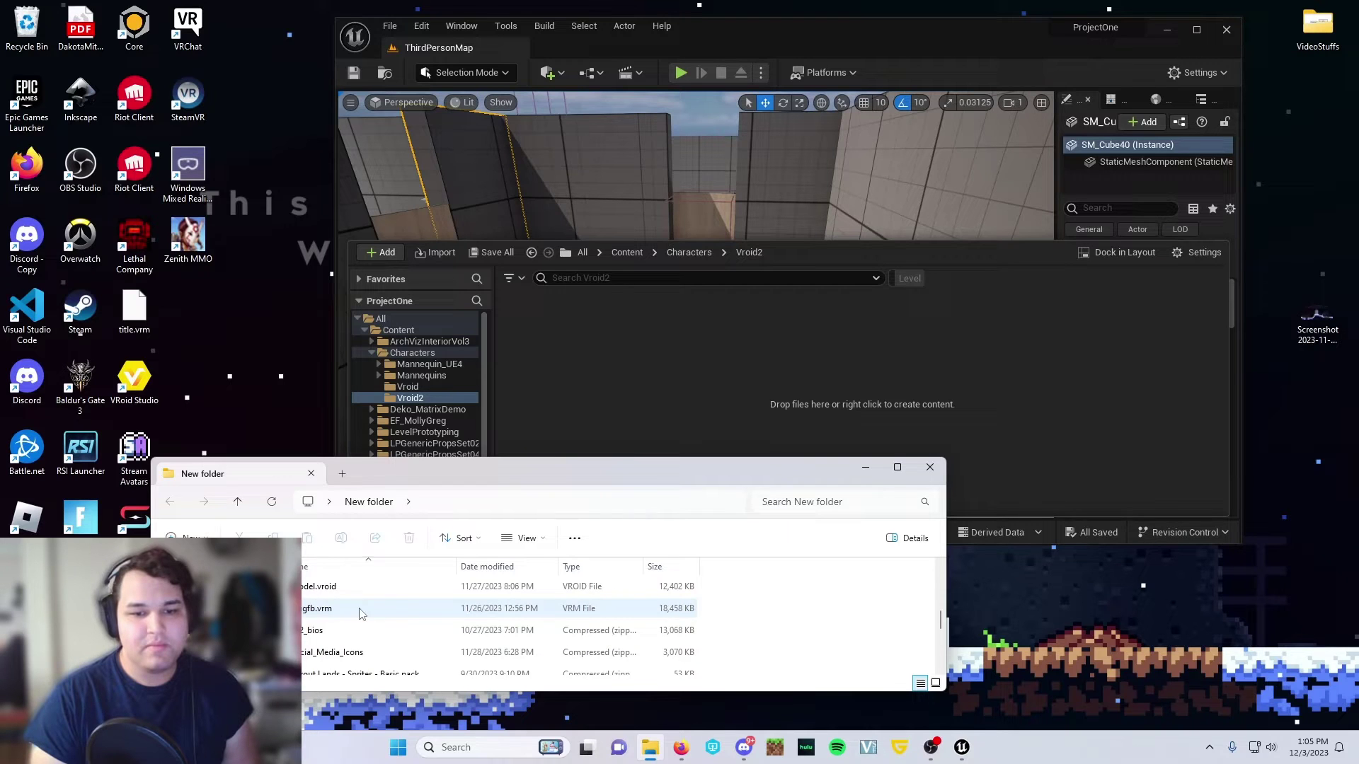
pyautogui.moveTo(361, 613); pyautogui.dragTo(790, 397)
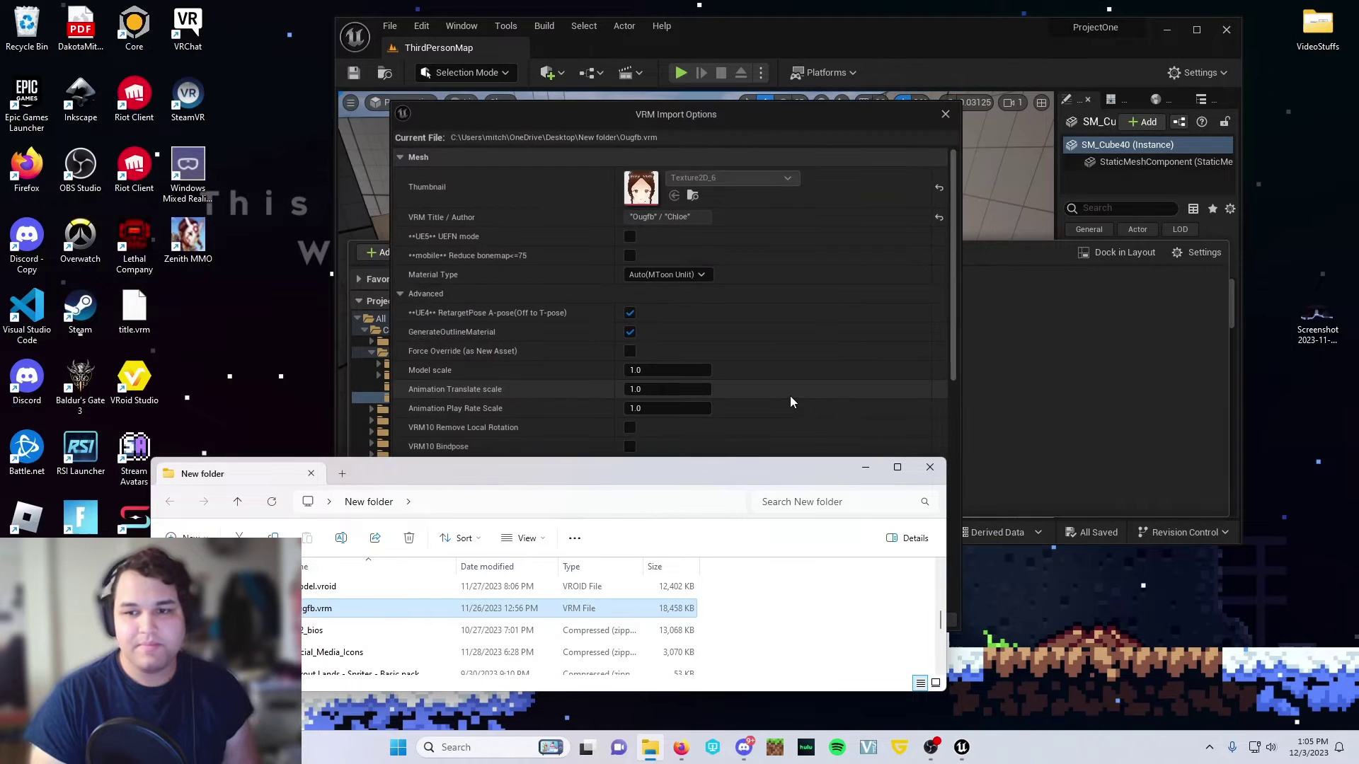
pyautogui.click(929, 469)
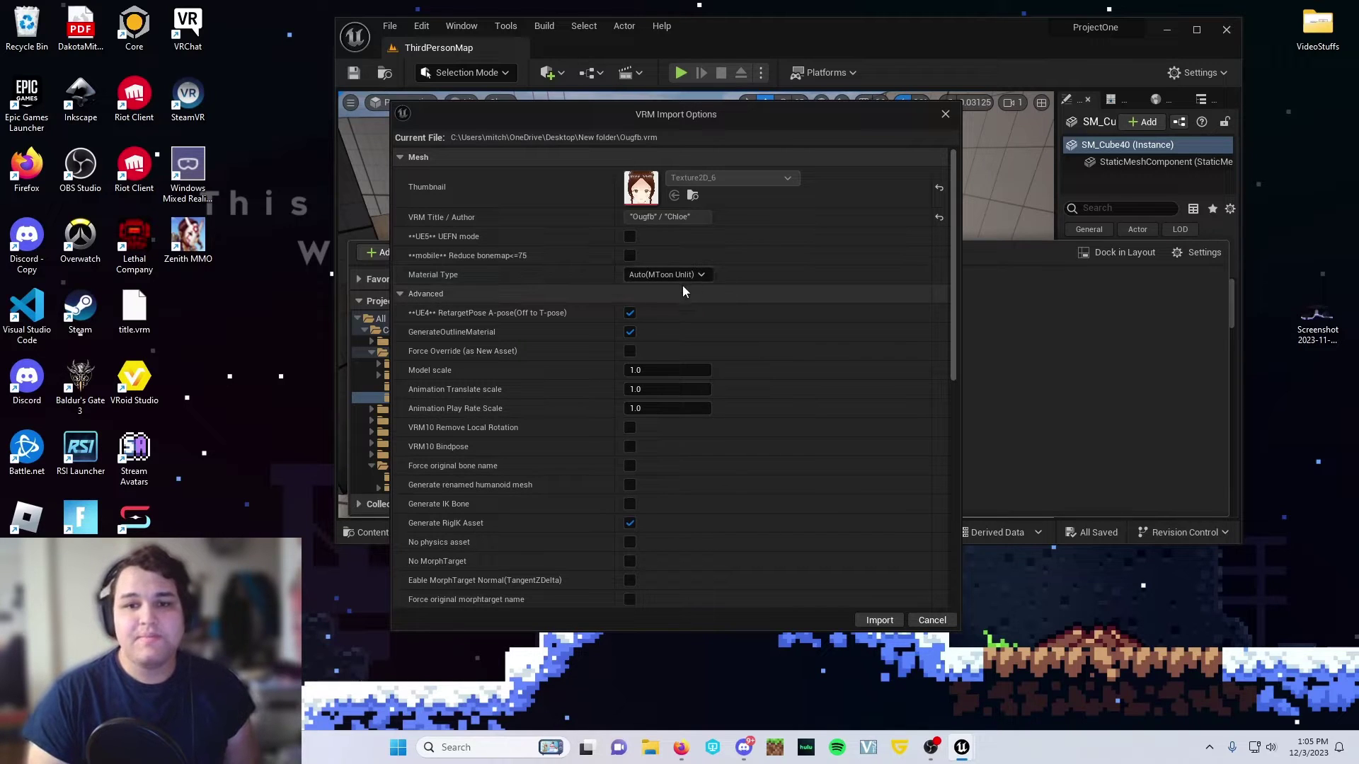
# In the VRM import options, enable Generate IK Bone and set the Material Type to Subsurface Profile.
pyautogui.click(401, 293)
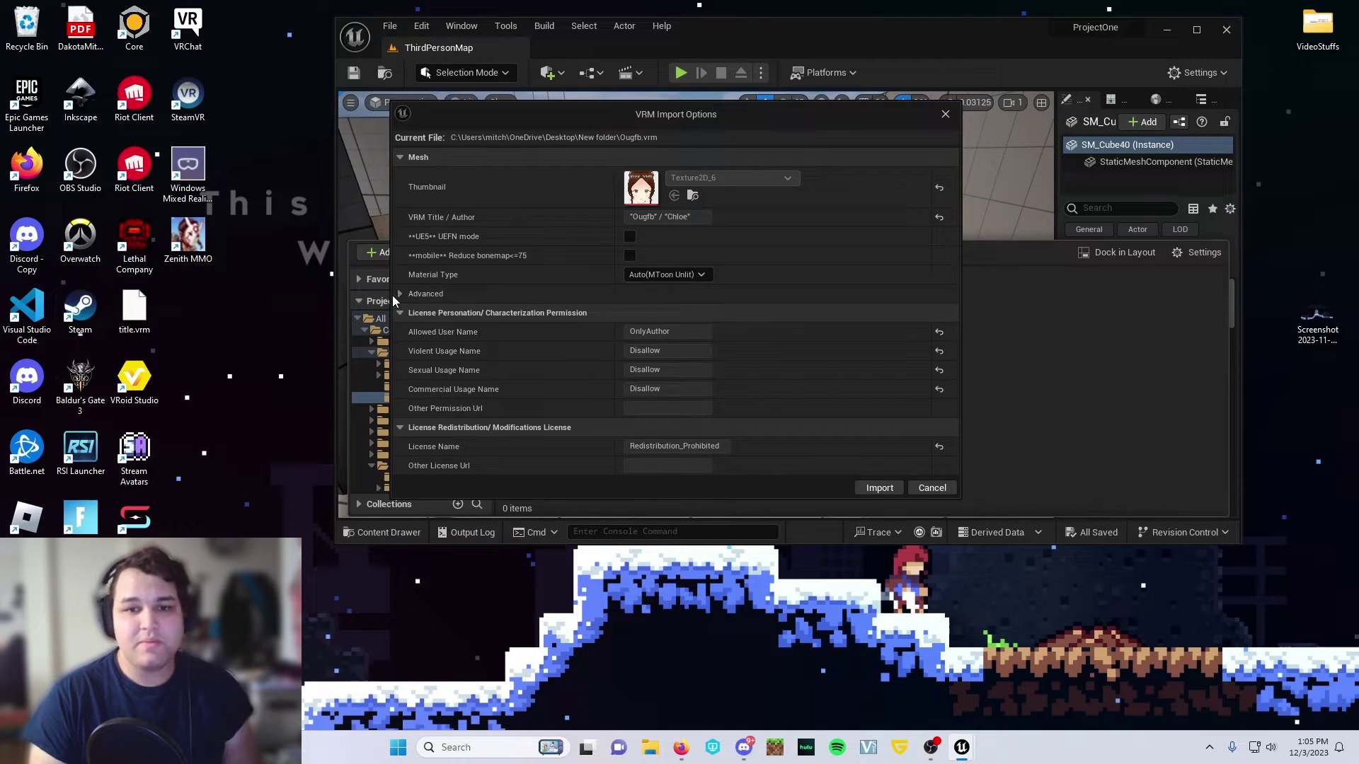
pyautogui.click(399, 294)
pyautogui.scroll(-3, 609, 327)
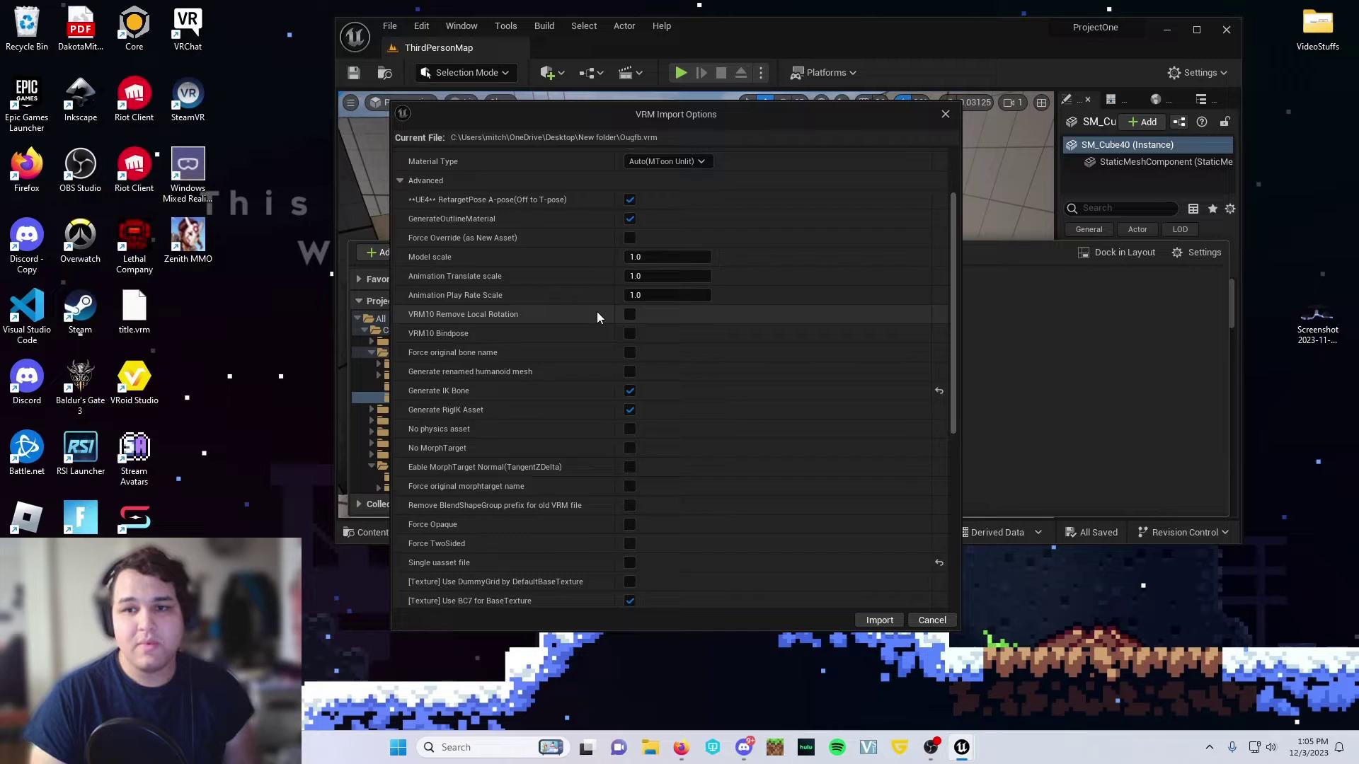
pyautogui.scroll(3, 597, 312)
pyautogui.click(655, 276)
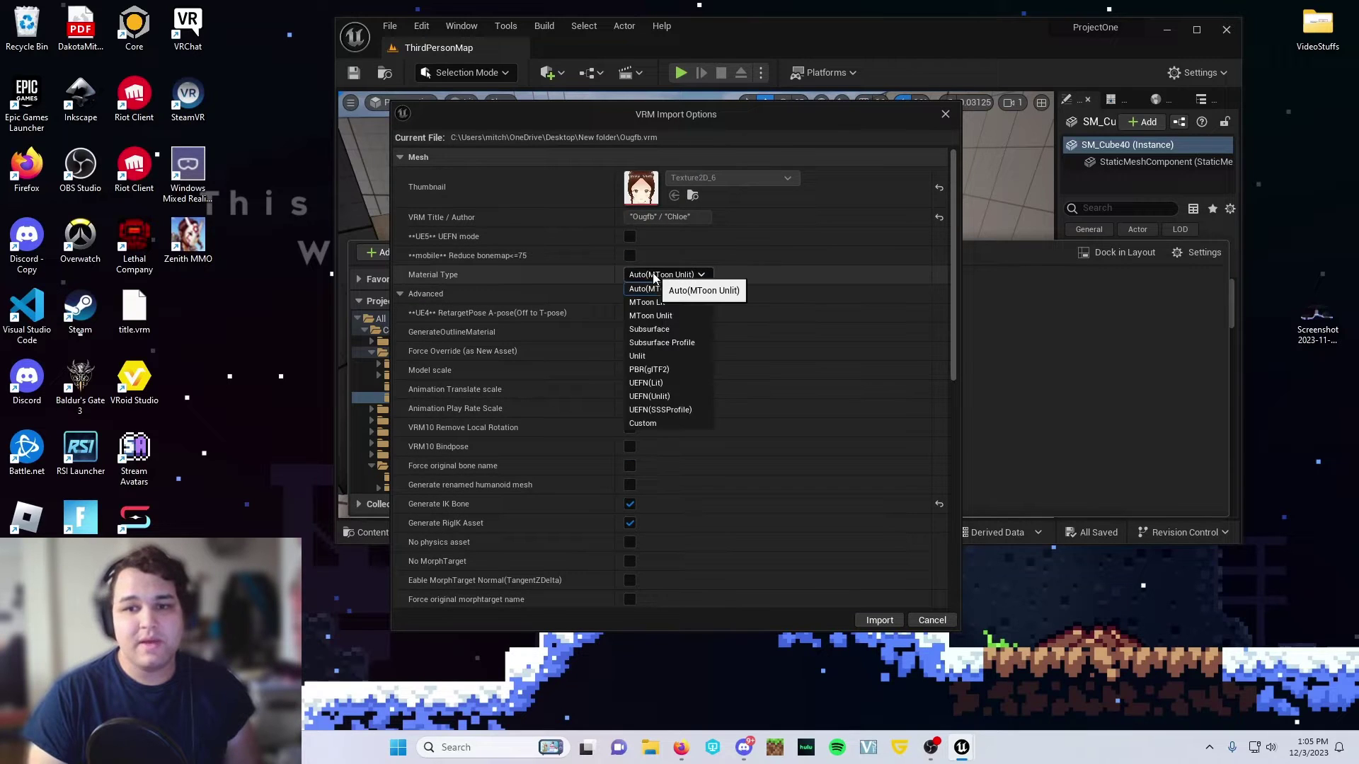
pyautogui.click(663, 344)
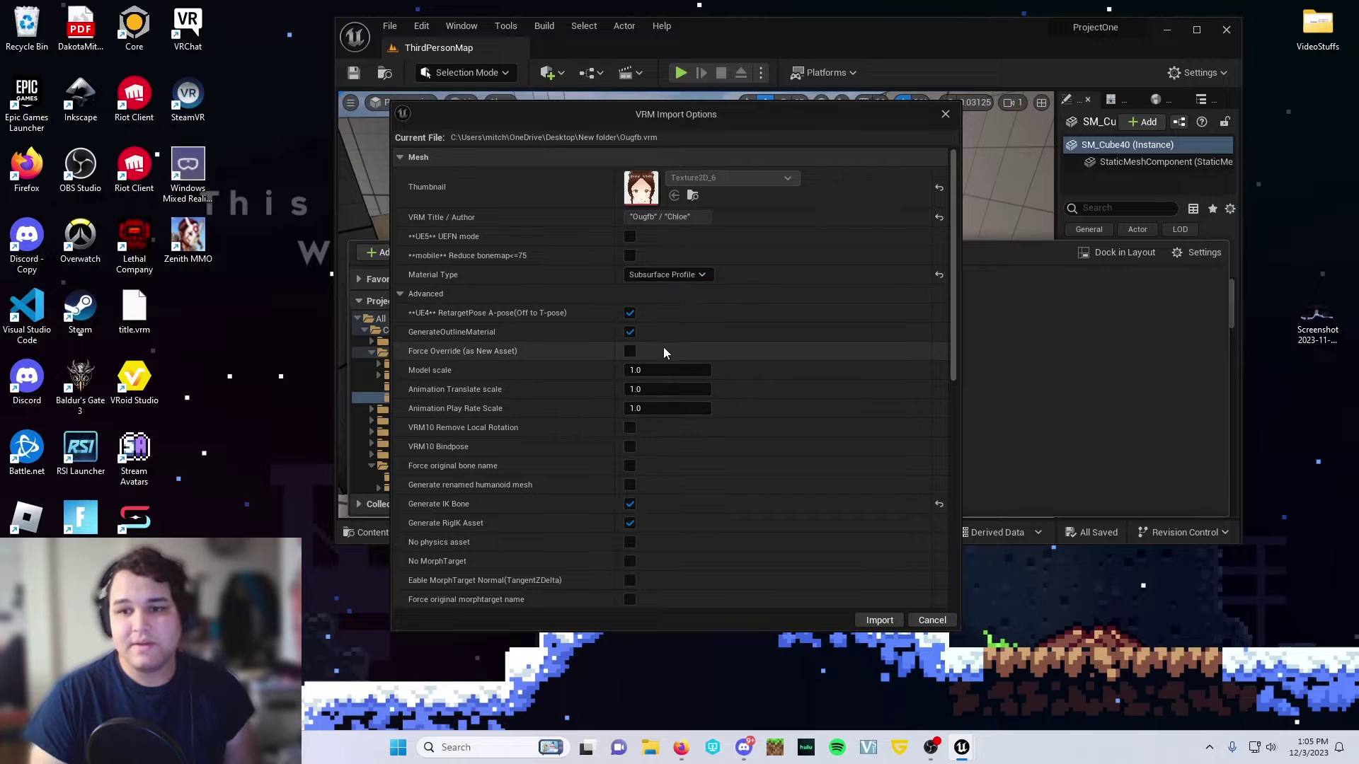
# Review the remaining advanced VRM import options, including the optimization settings and the Skeleton choice.
pyautogui.scroll(-10, 647, 345)
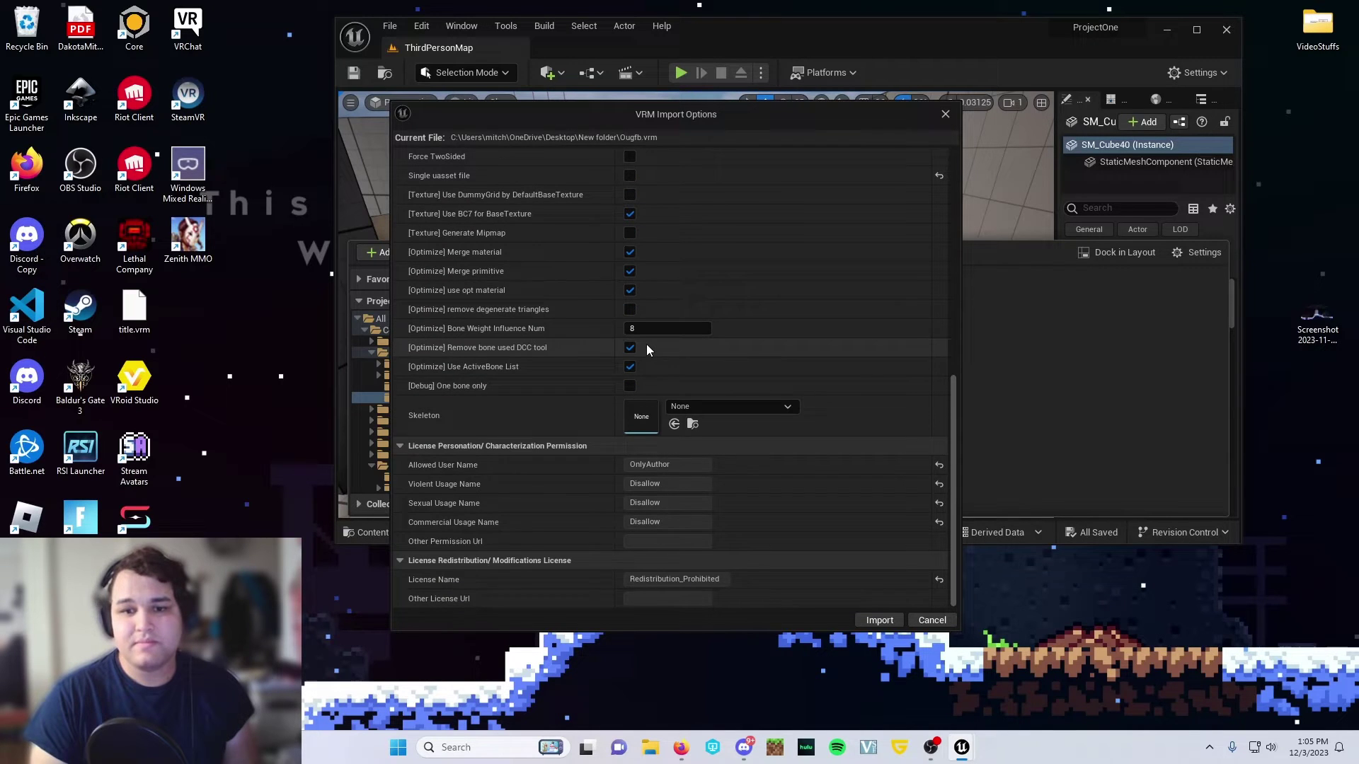
pyautogui.click(720, 407)
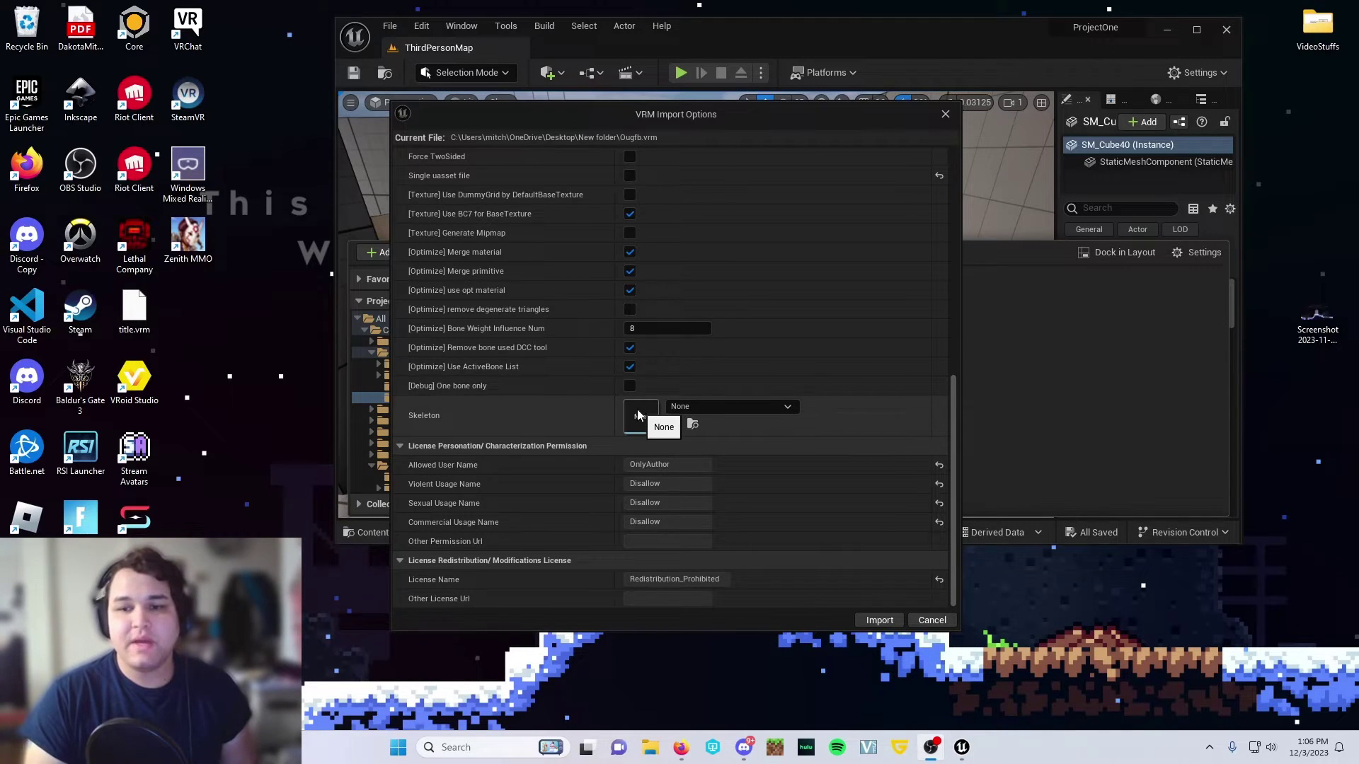
pyautogui.scroll(5, 648, 375)
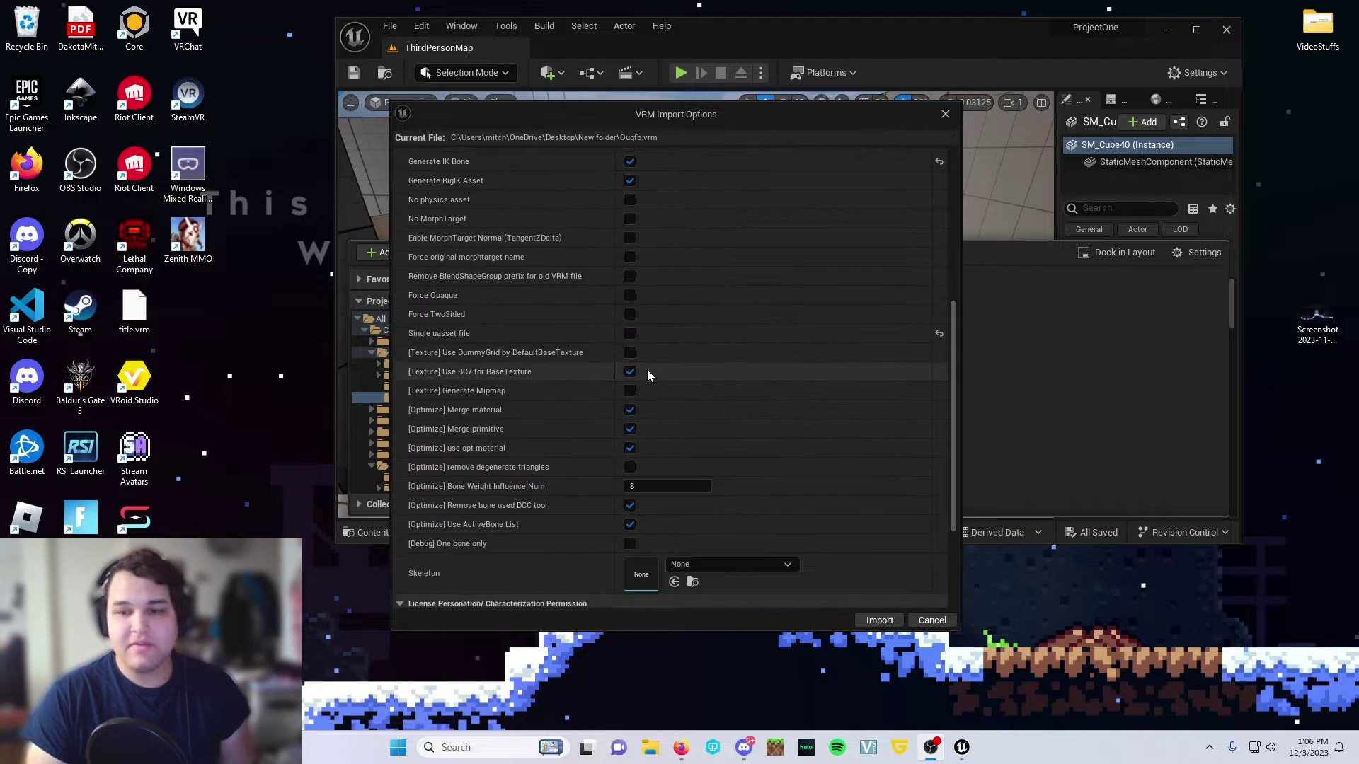
pyautogui.scroll(-5, 647, 370)
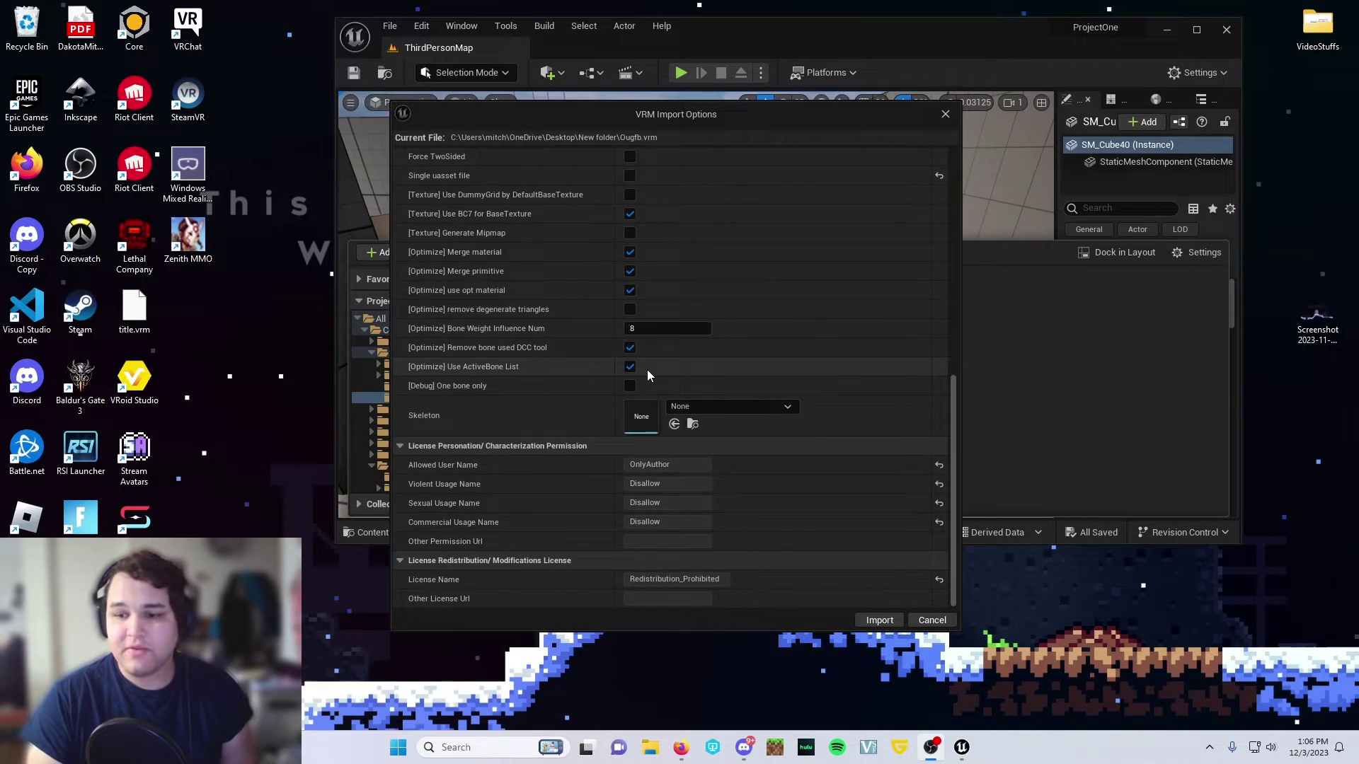
pyautogui.scroll(7, 722, 397)
pyautogui.scroll(6, 723, 400)
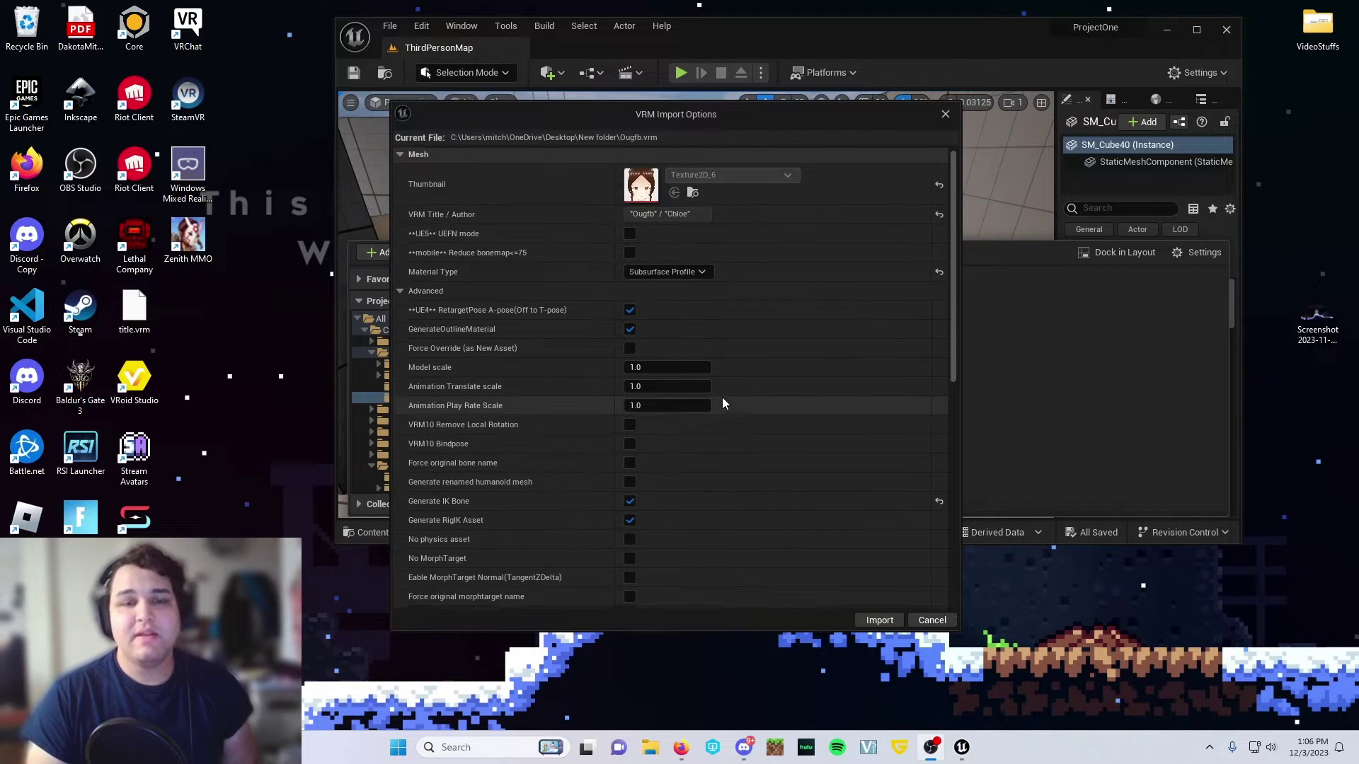
# Switch to Firefox, bring the Vroid to UE5 YouTube video on screen, seek to its VRM import section, and minimize the browser.
pyautogui.click(676, 744)
pyautogui.click(598, 673)
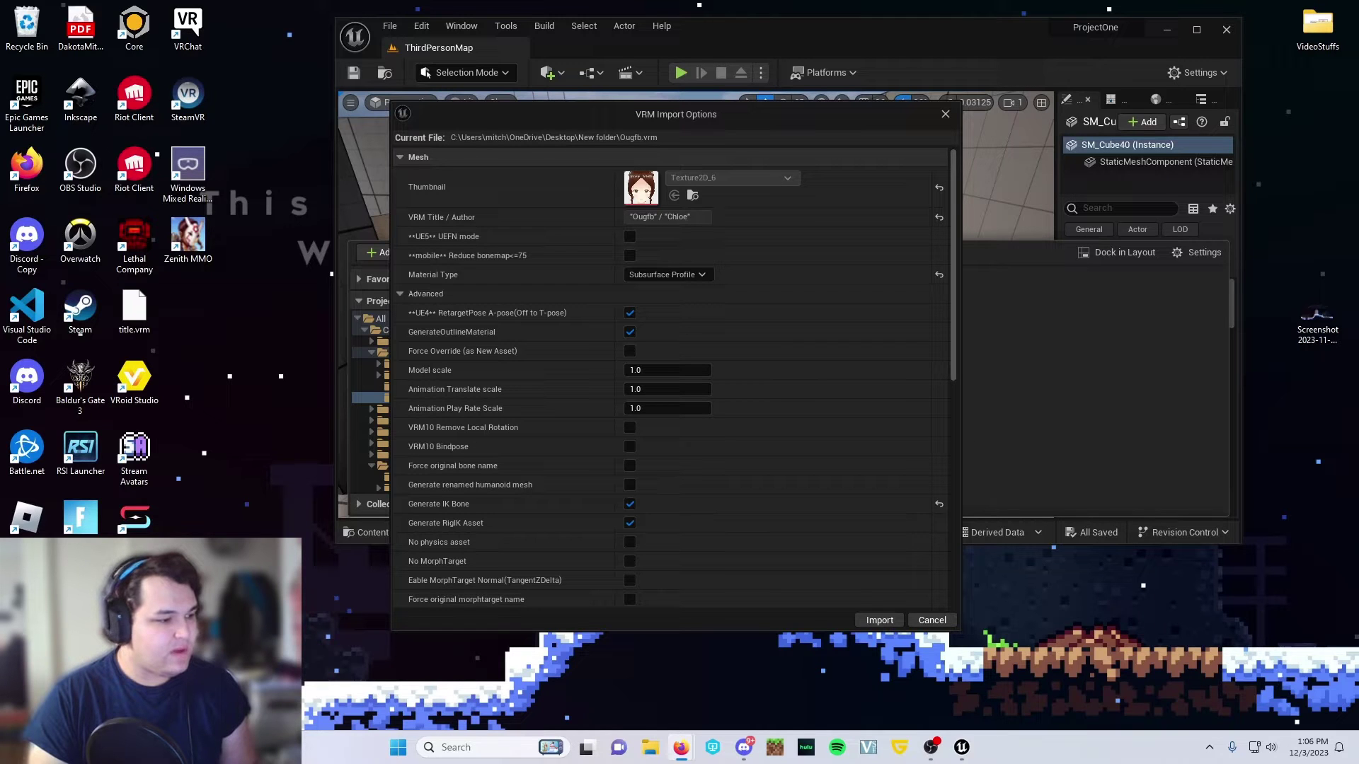
pyautogui.moveTo(0, 167); pyautogui.dragTo(576, 1)
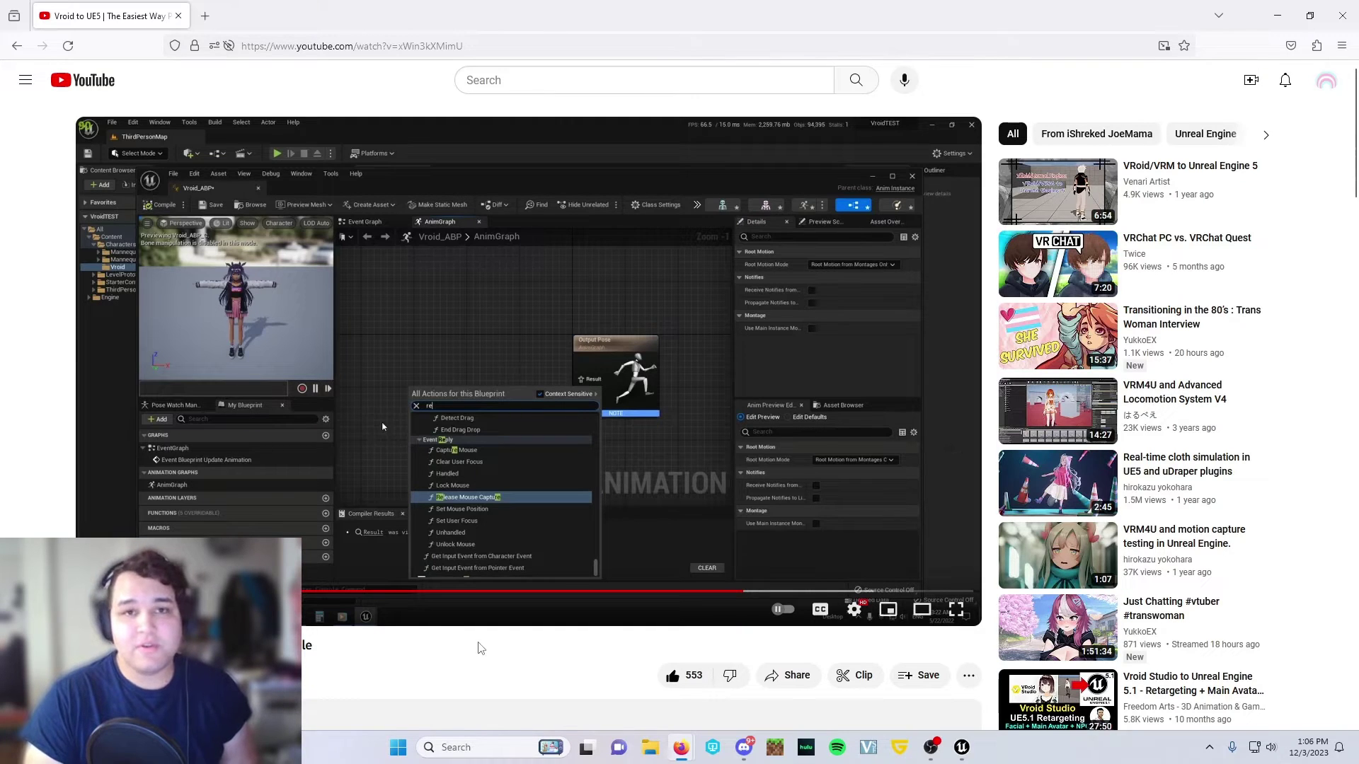
pyautogui.scroll(-2, 480, 648)
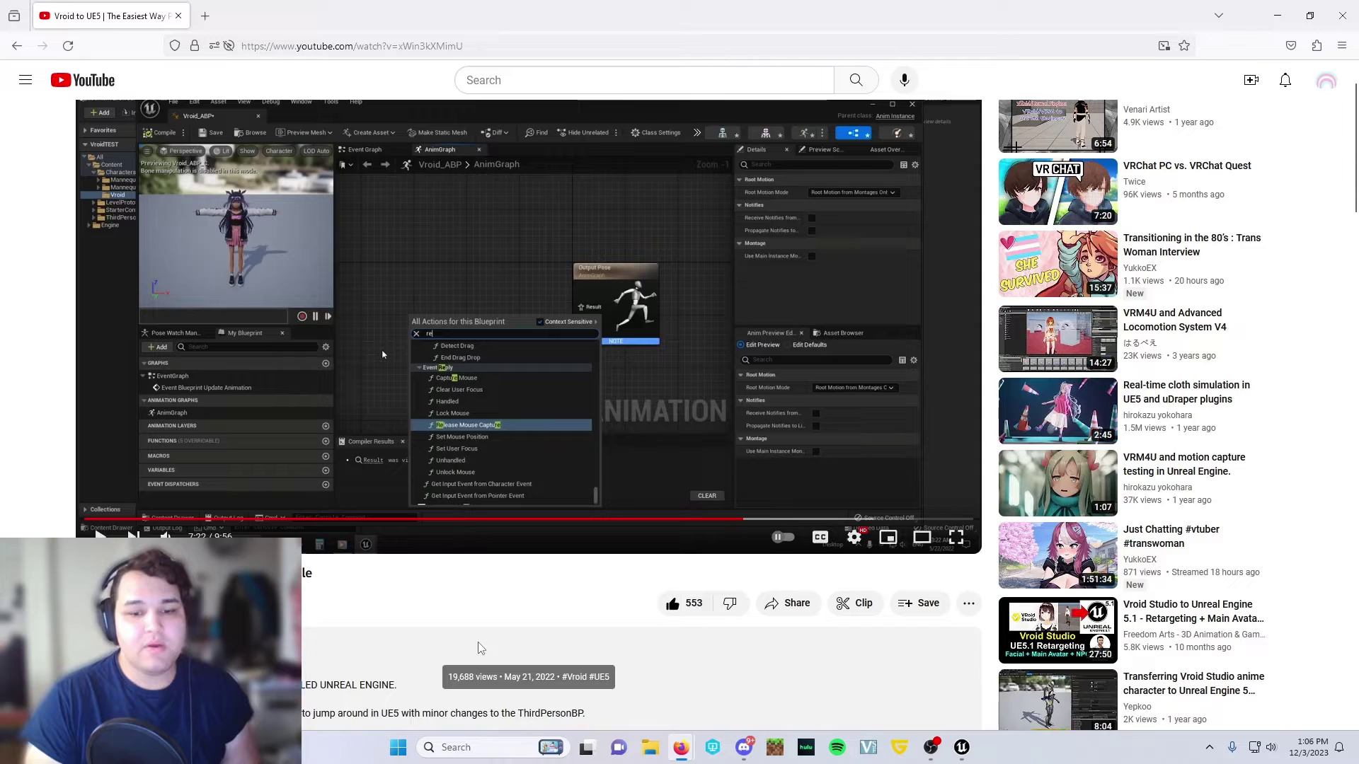
pyautogui.scroll(2, 480, 648)
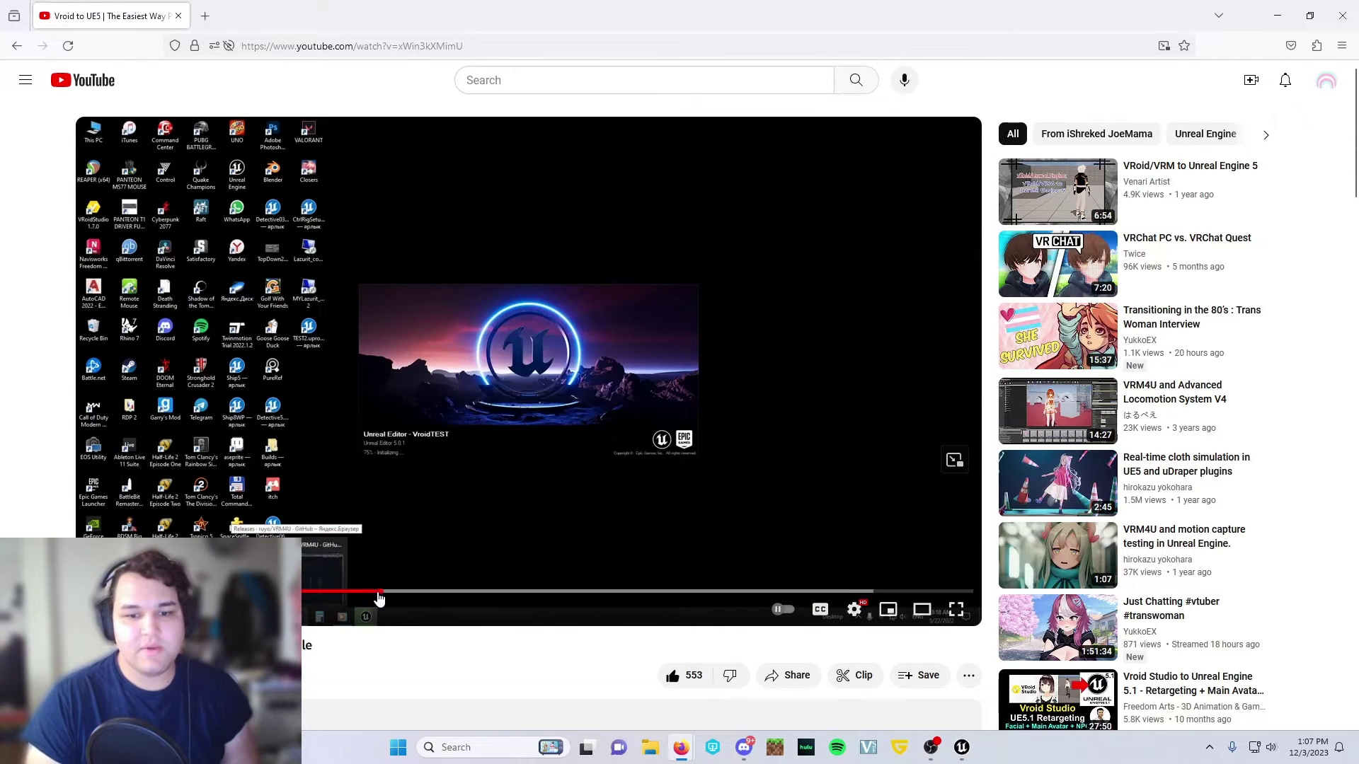
pyautogui.moveTo(376, 594); pyautogui.dragTo(480, 597)
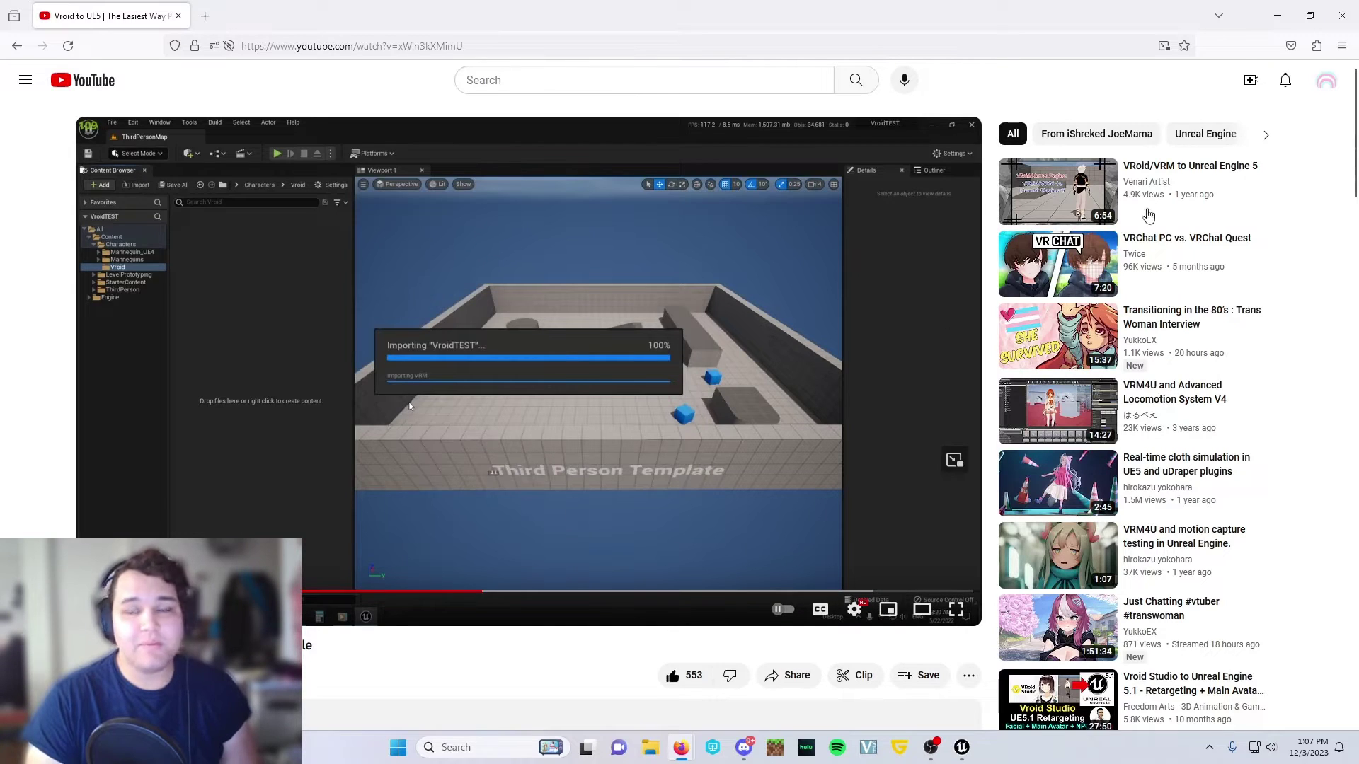
pyautogui.click(1278, 16)
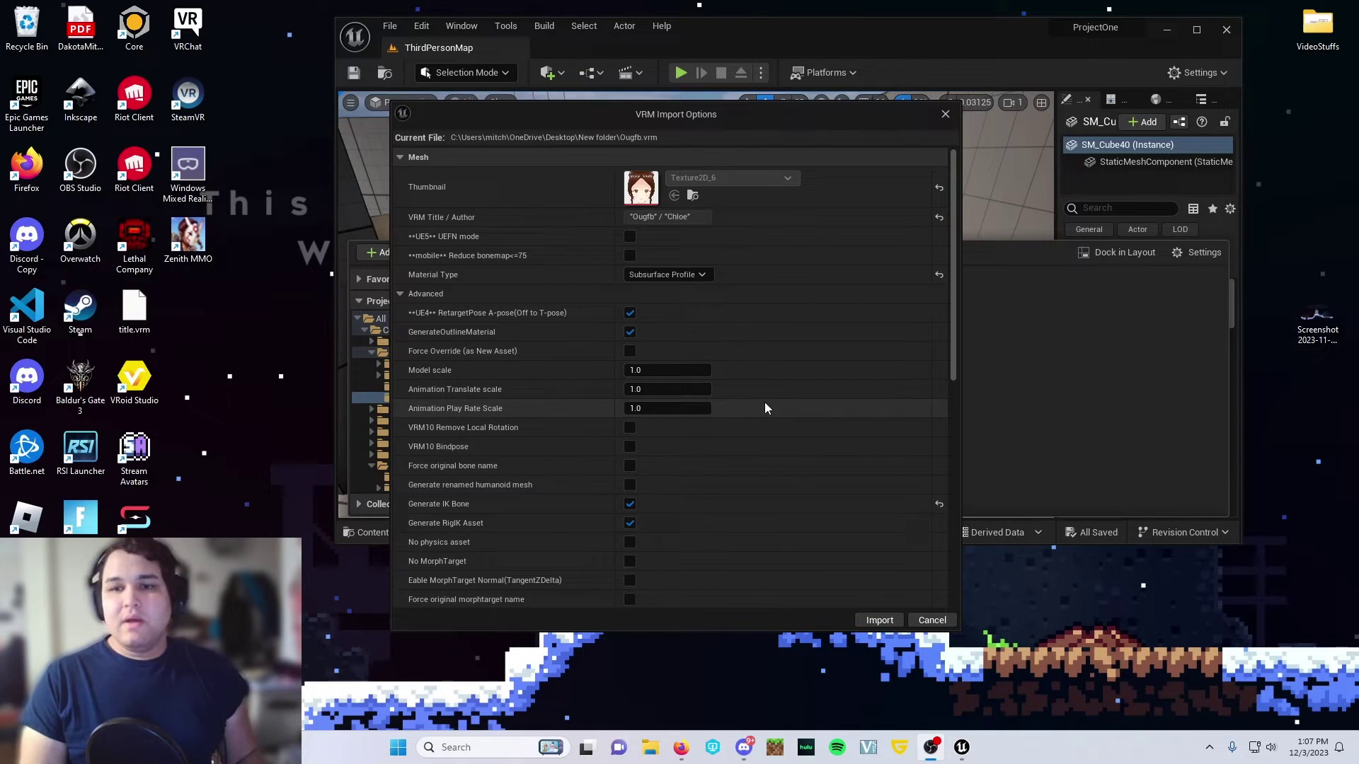
# Check the rest of the VRM import options and import the Ougfb character with the chosen settings.
pyautogui.scroll(-4, 764, 396)
pyautogui.scroll(-8, 765, 402)
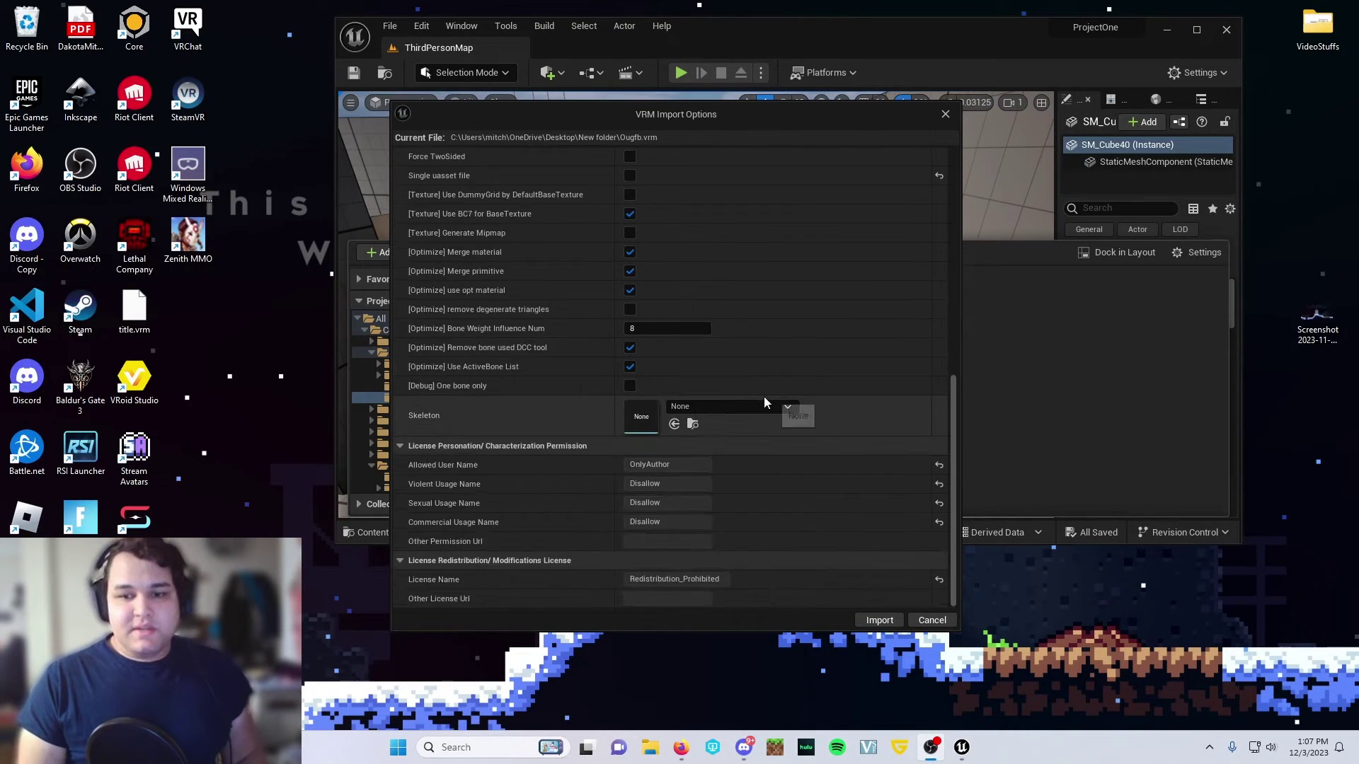
pyautogui.click(890, 626)
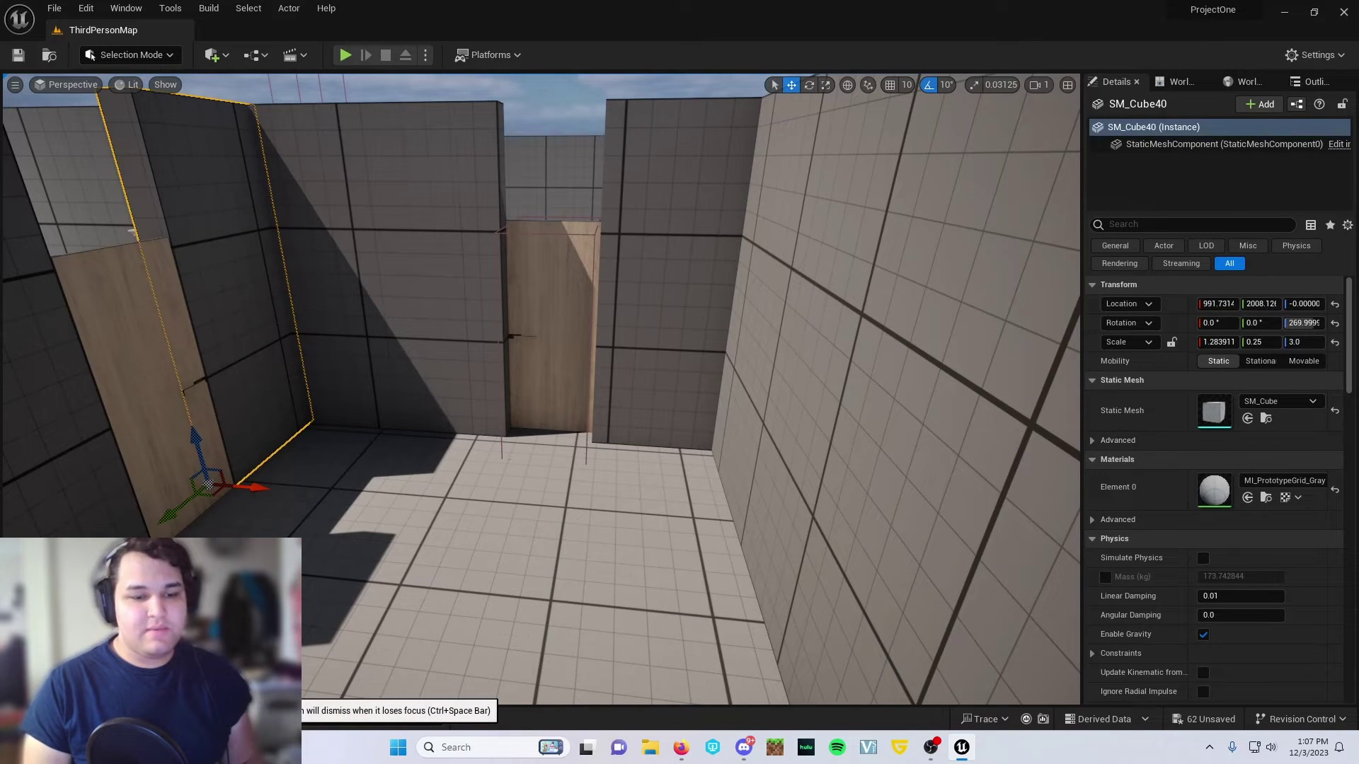
# Open the RTG_Mannequin IK Retargeter from the Characters/Mannequins/Rigs content folder.
pyautogui.click(59, 718)
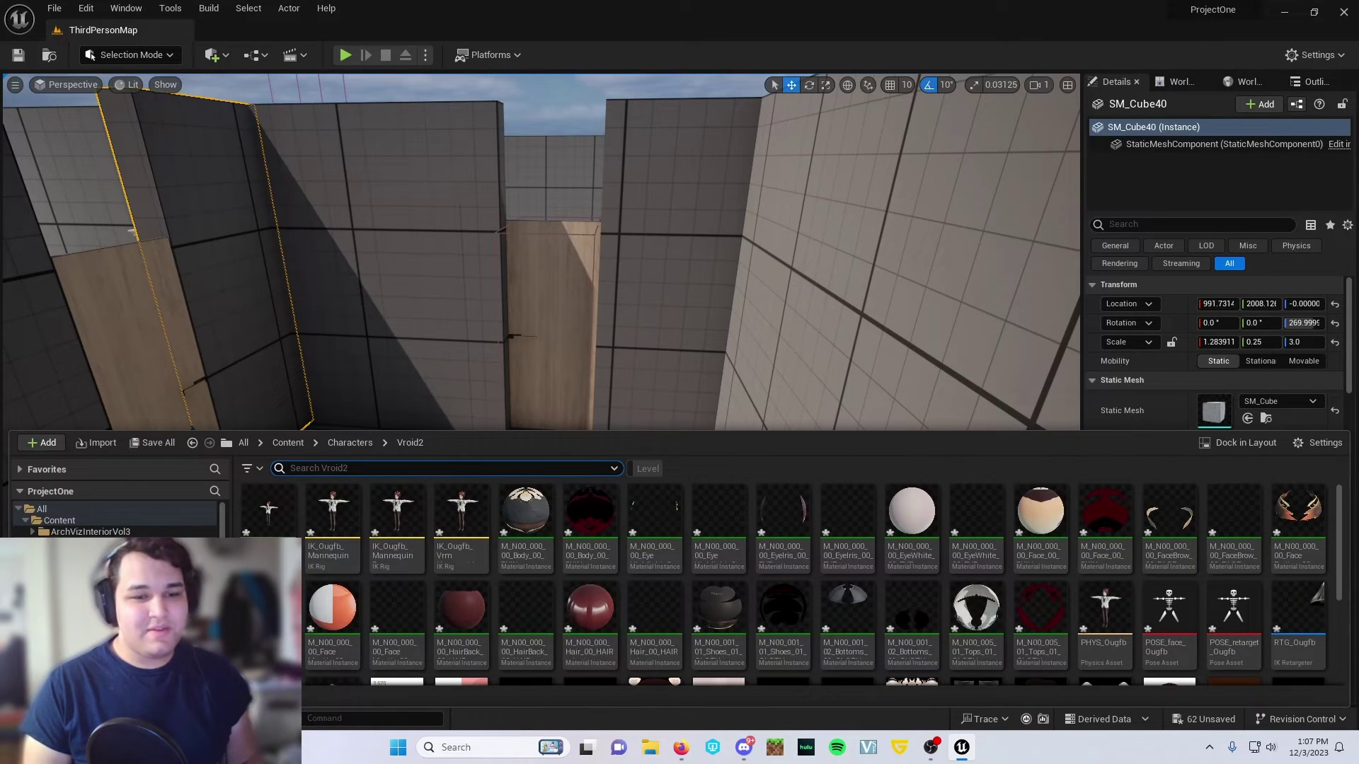
pyautogui.click(68, 543)
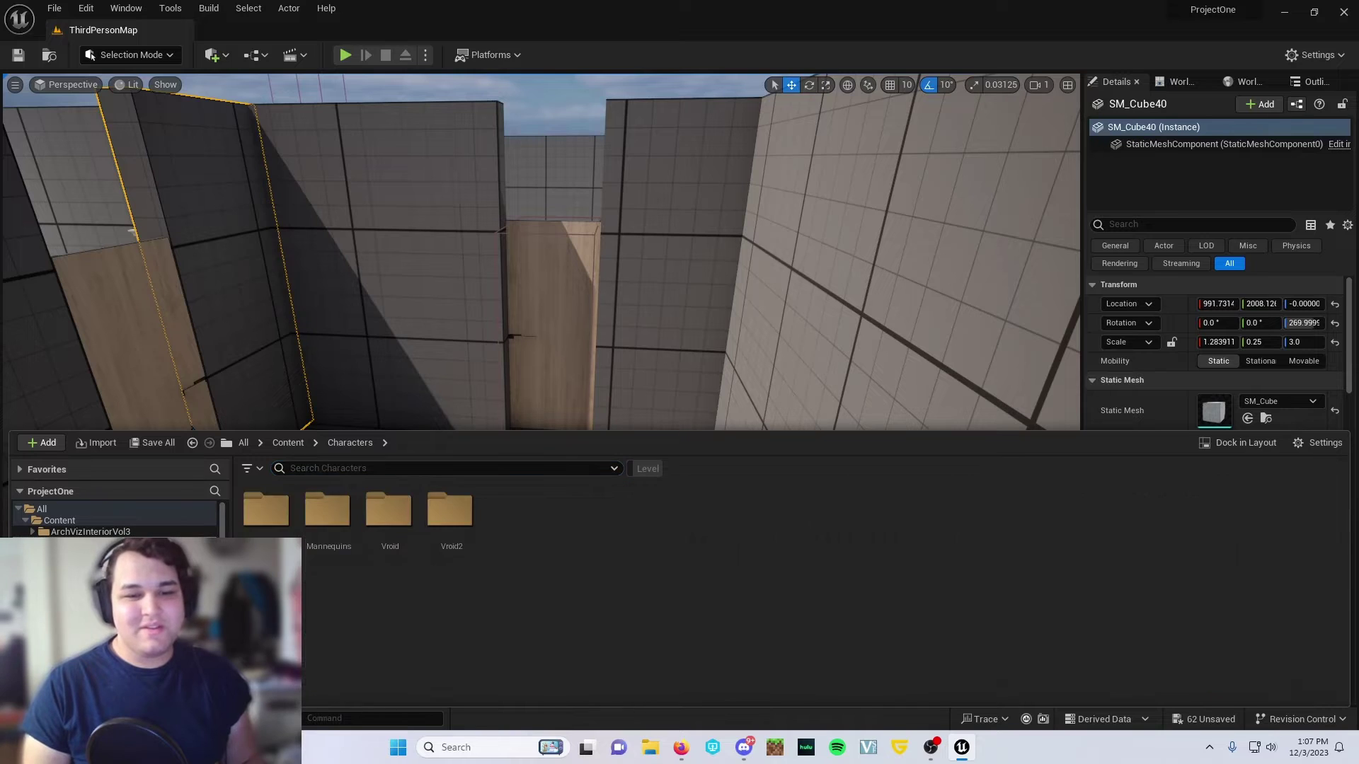
pyautogui.doubleClick(335, 520)
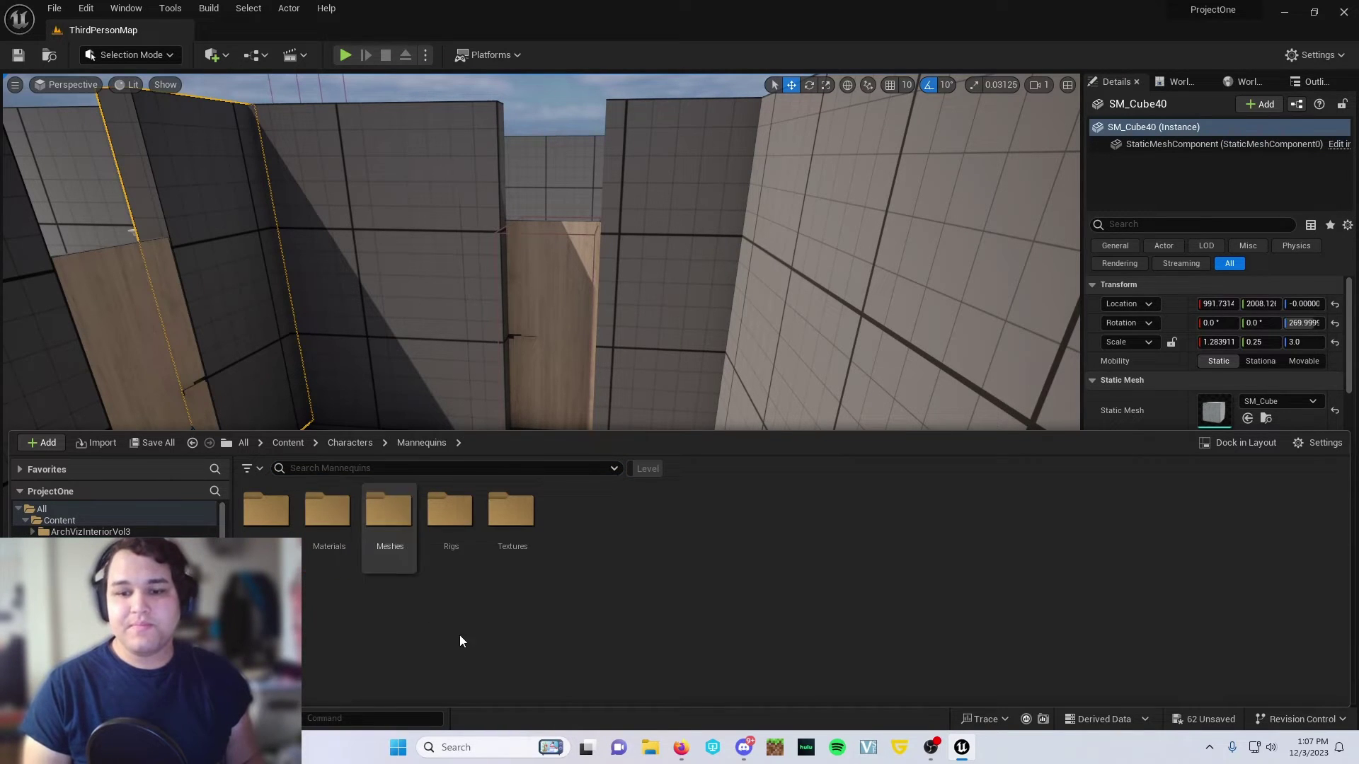
pyautogui.click(443, 511)
pyautogui.doubleClick(443, 511)
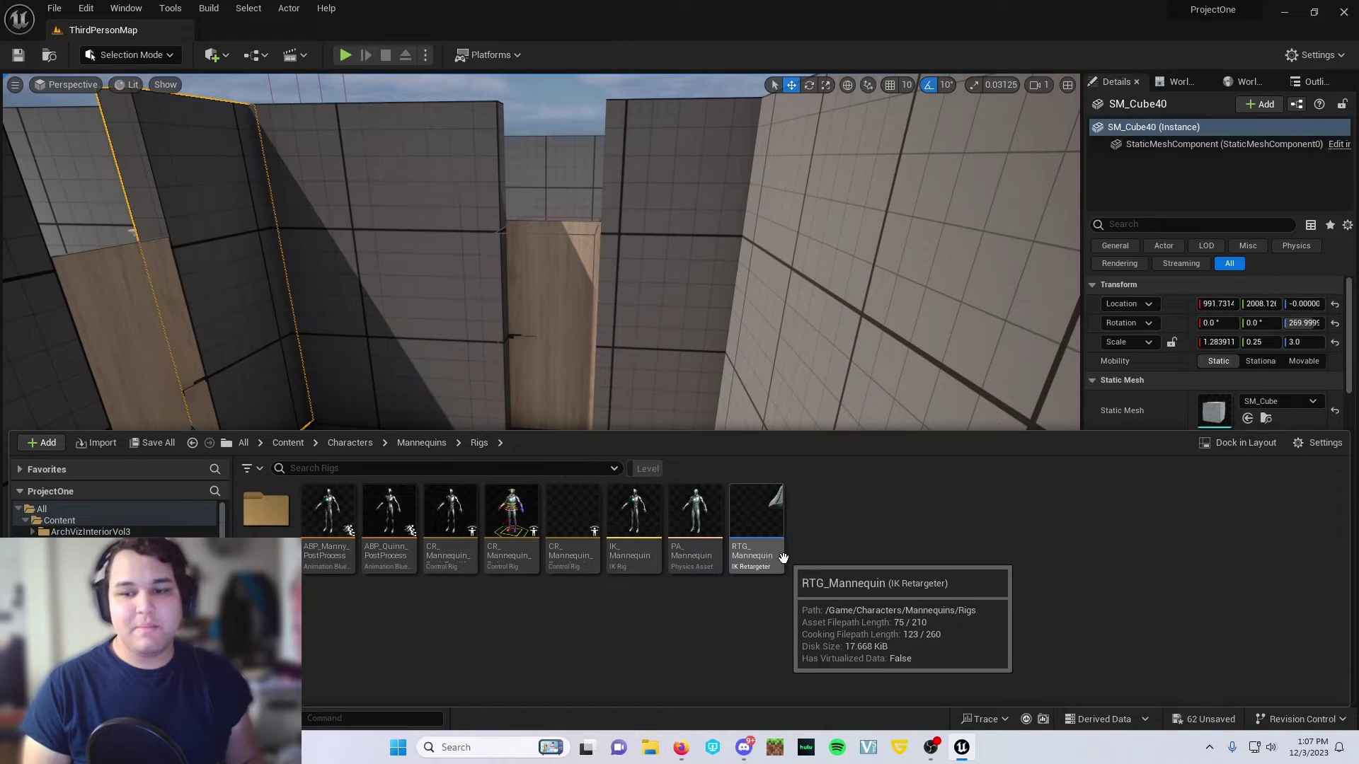
pyautogui.doubleClick(757, 526)
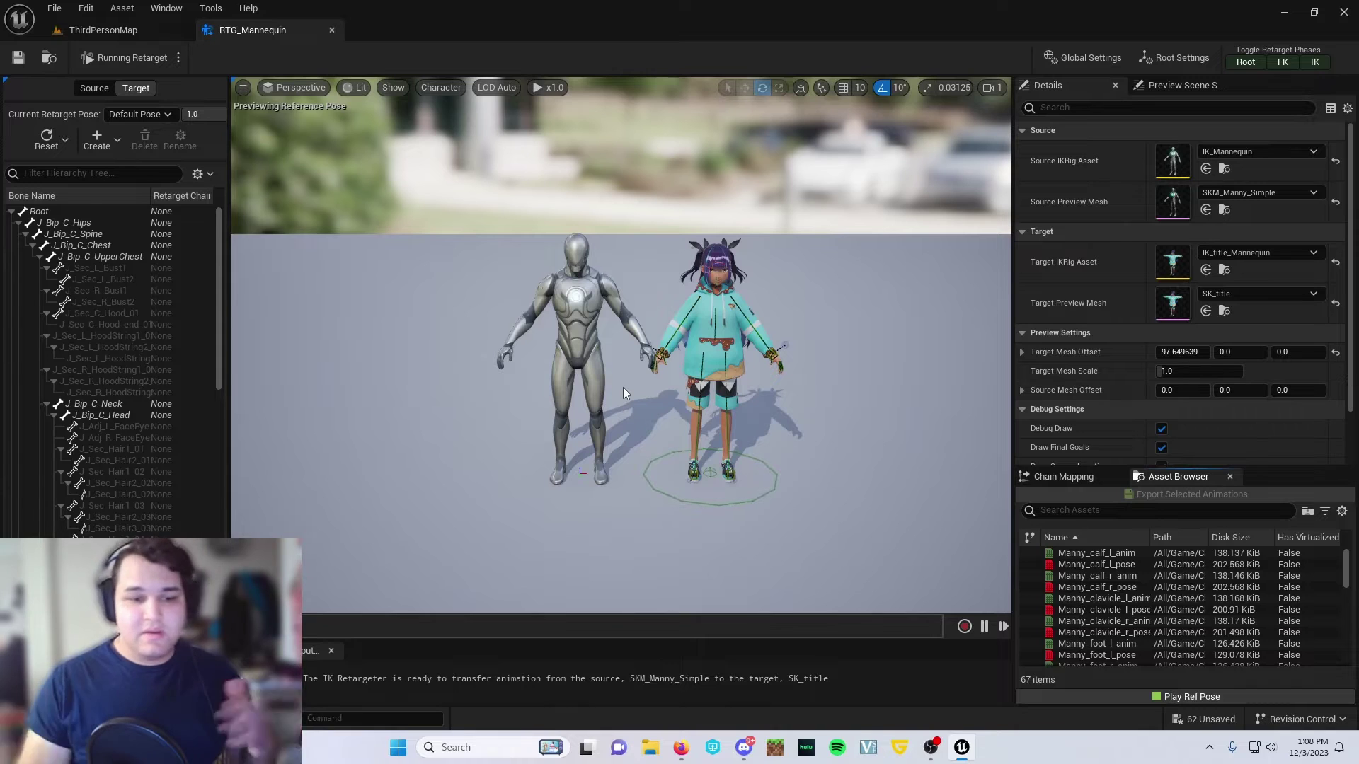
# Set the retargeter's Target IKRig Asset to IK_Ougfb_Mannequin.
pyautogui.click(1220, 294)
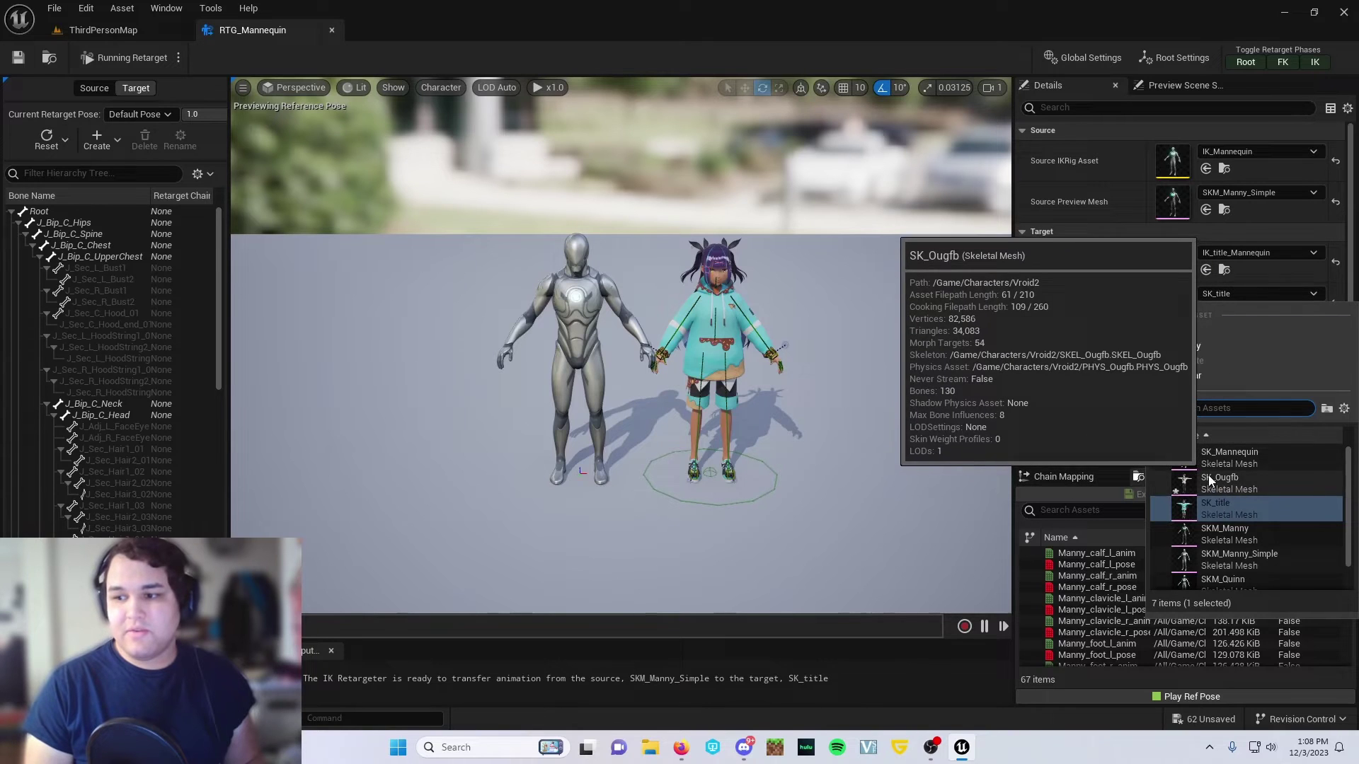
pyautogui.click(1219, 294)
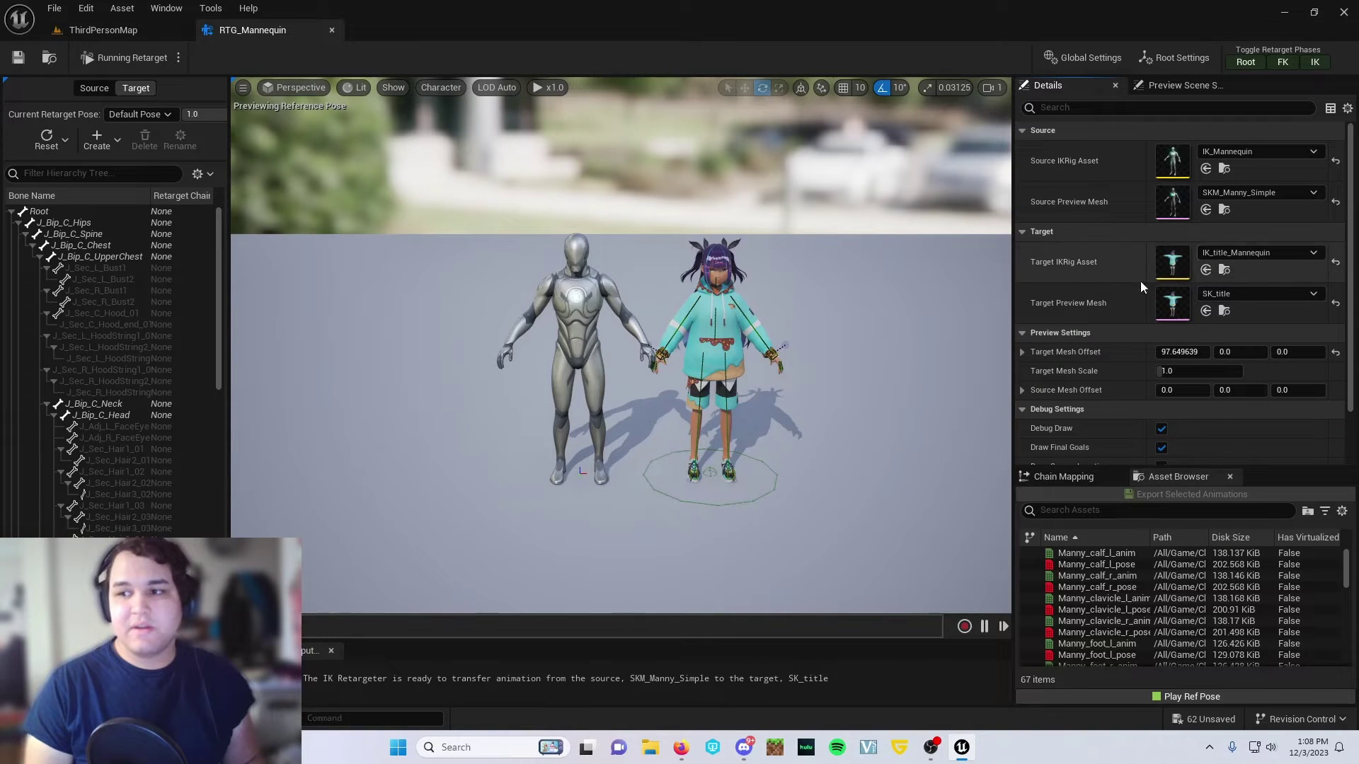
pyautogui.click(1215, 255)
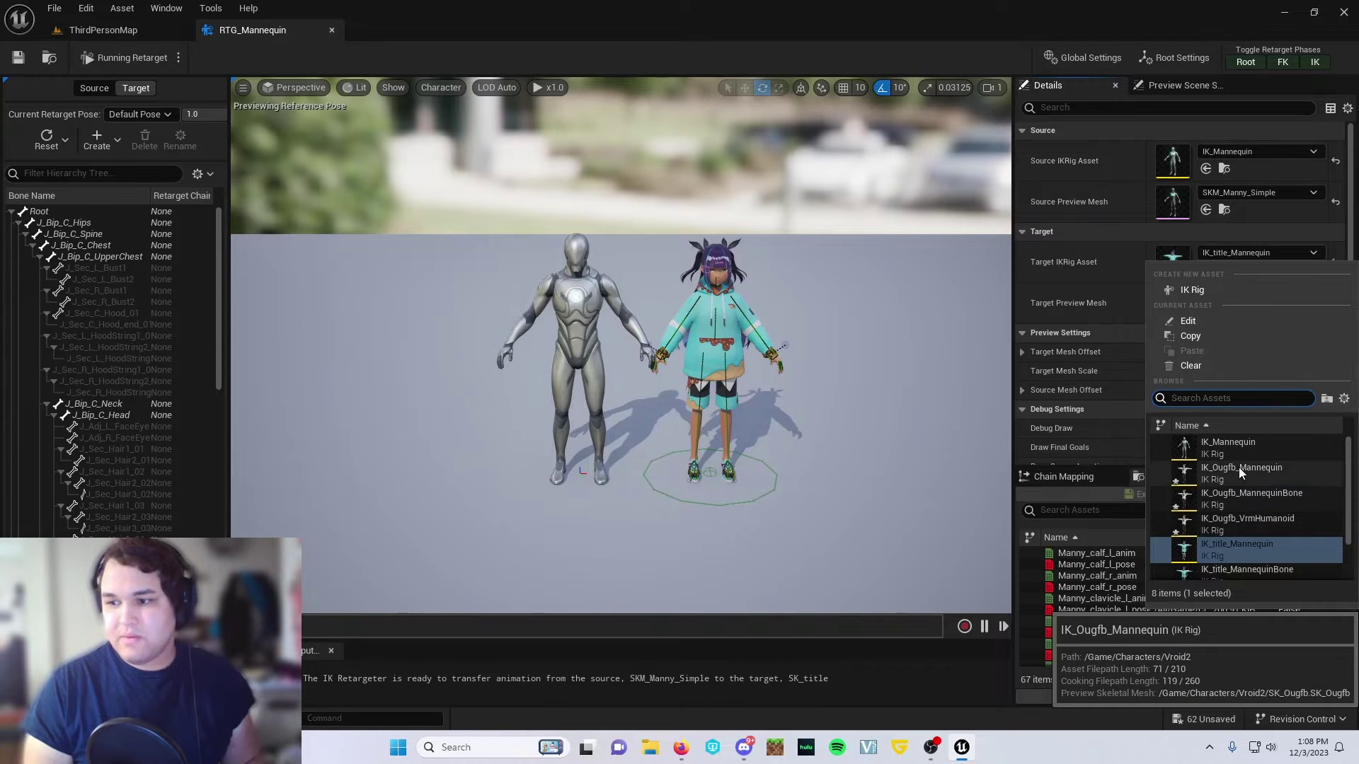
pyautogui.click(1275, 475)
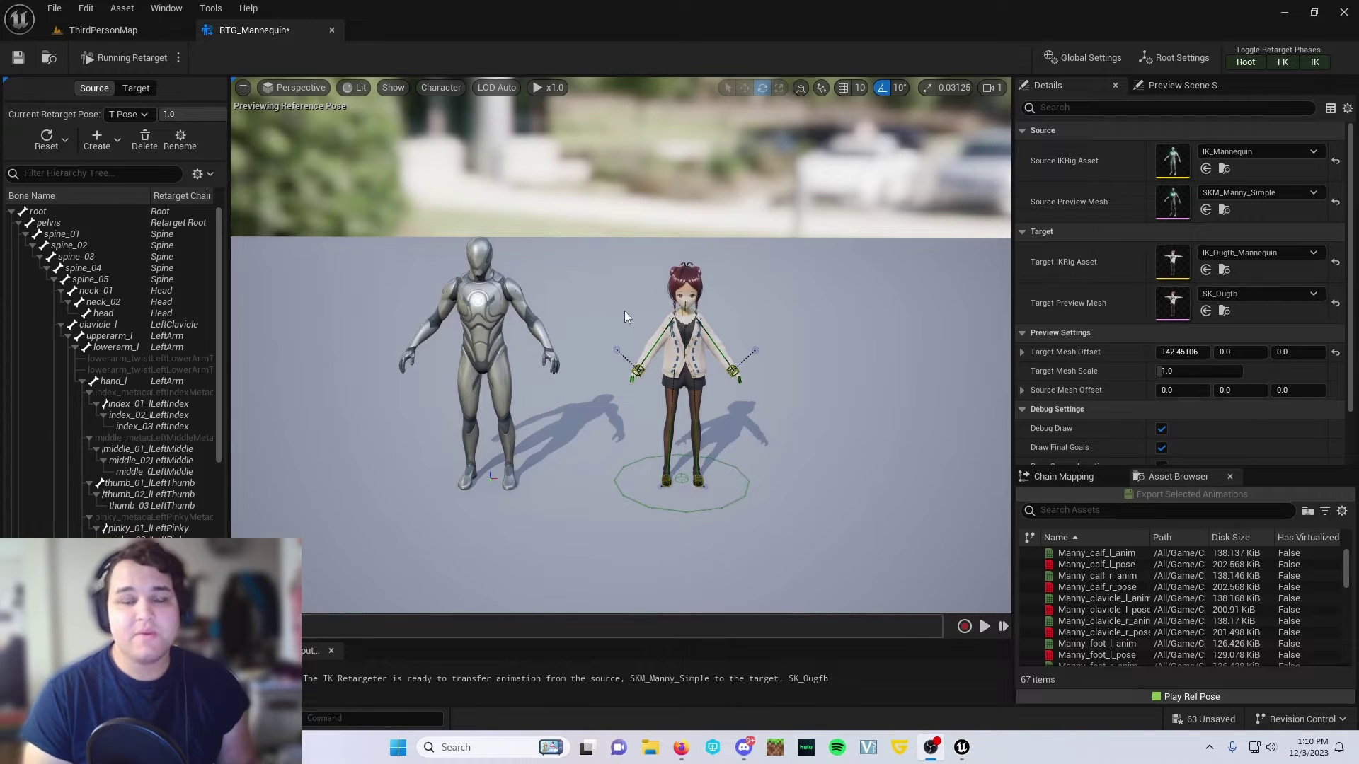
# Check the target and source skeletons in the retargeter, filter the animations for "idle", and preview MF_Idle on both characters.
pyautogui.click(134, 89)
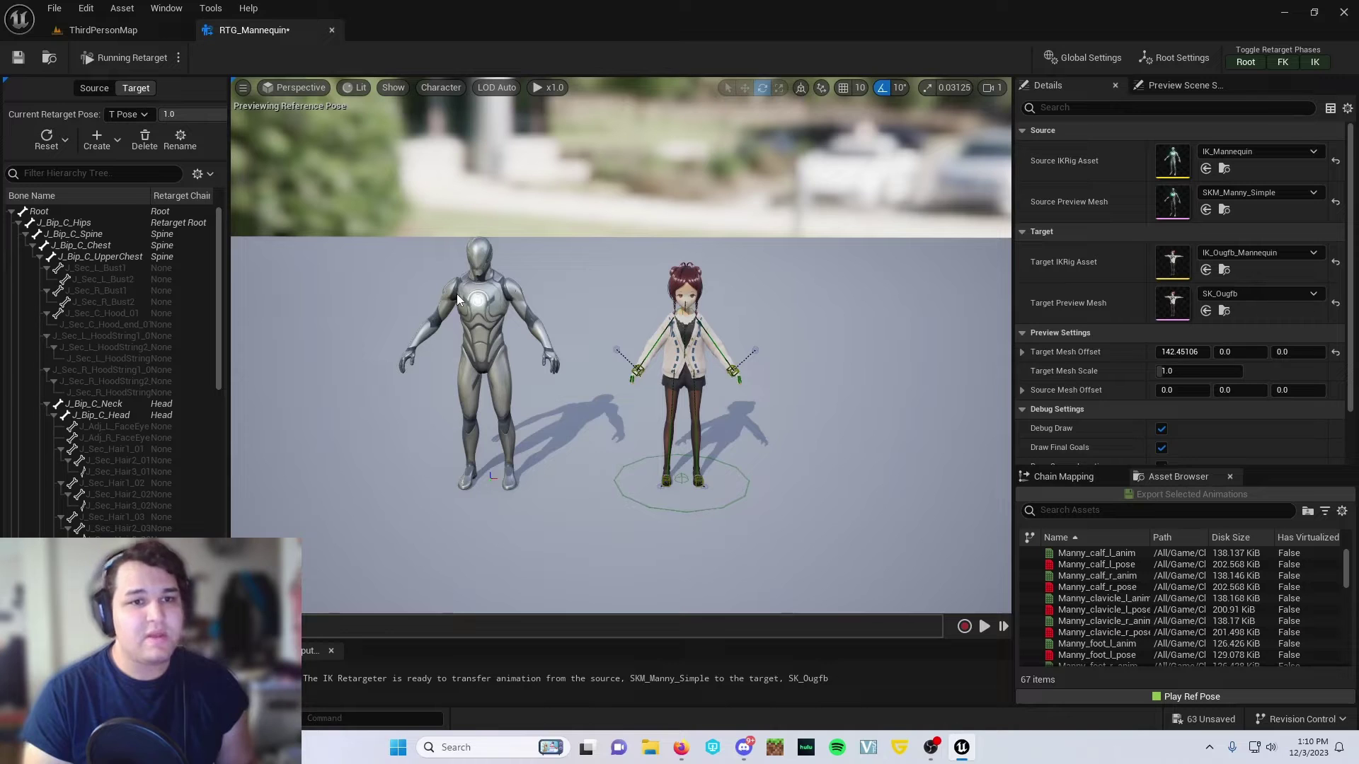
pyautogui.click(97, 88)
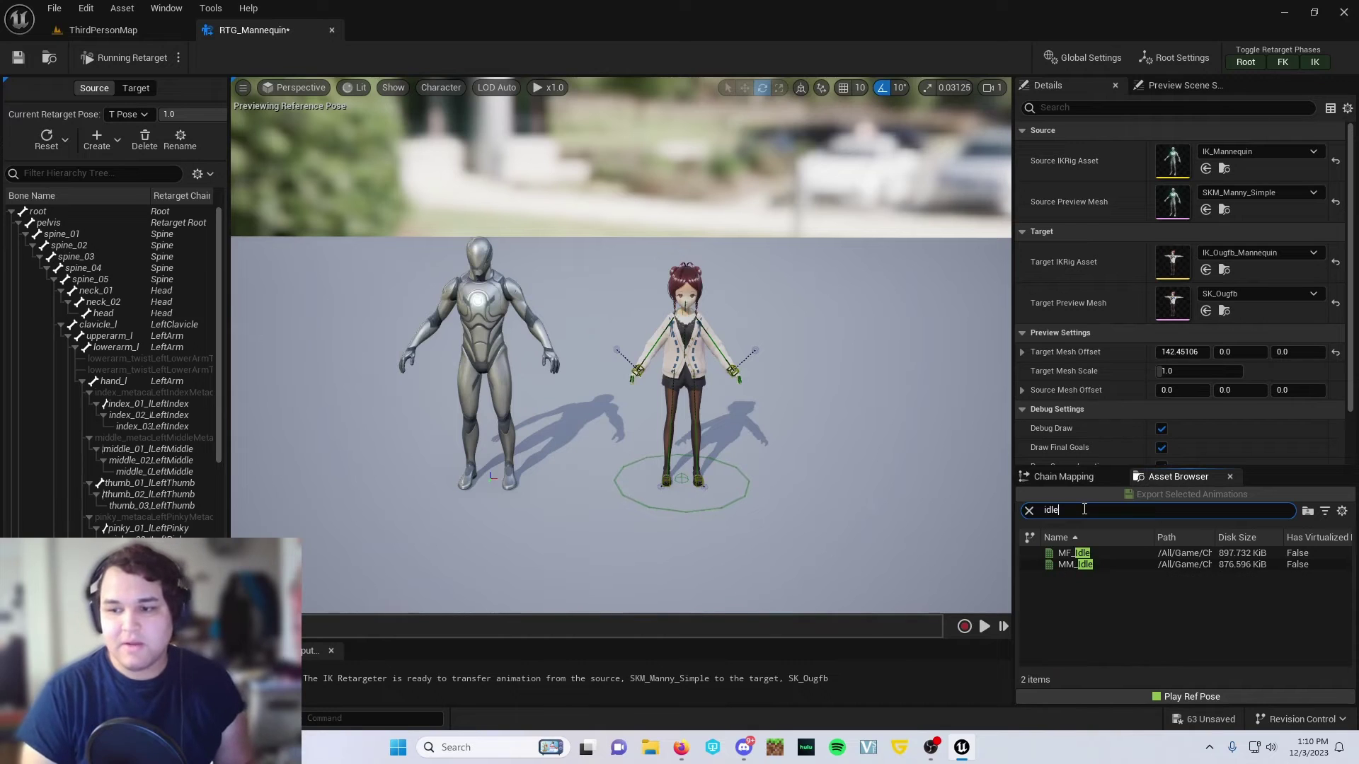
pyautogui.click(1076, 553)
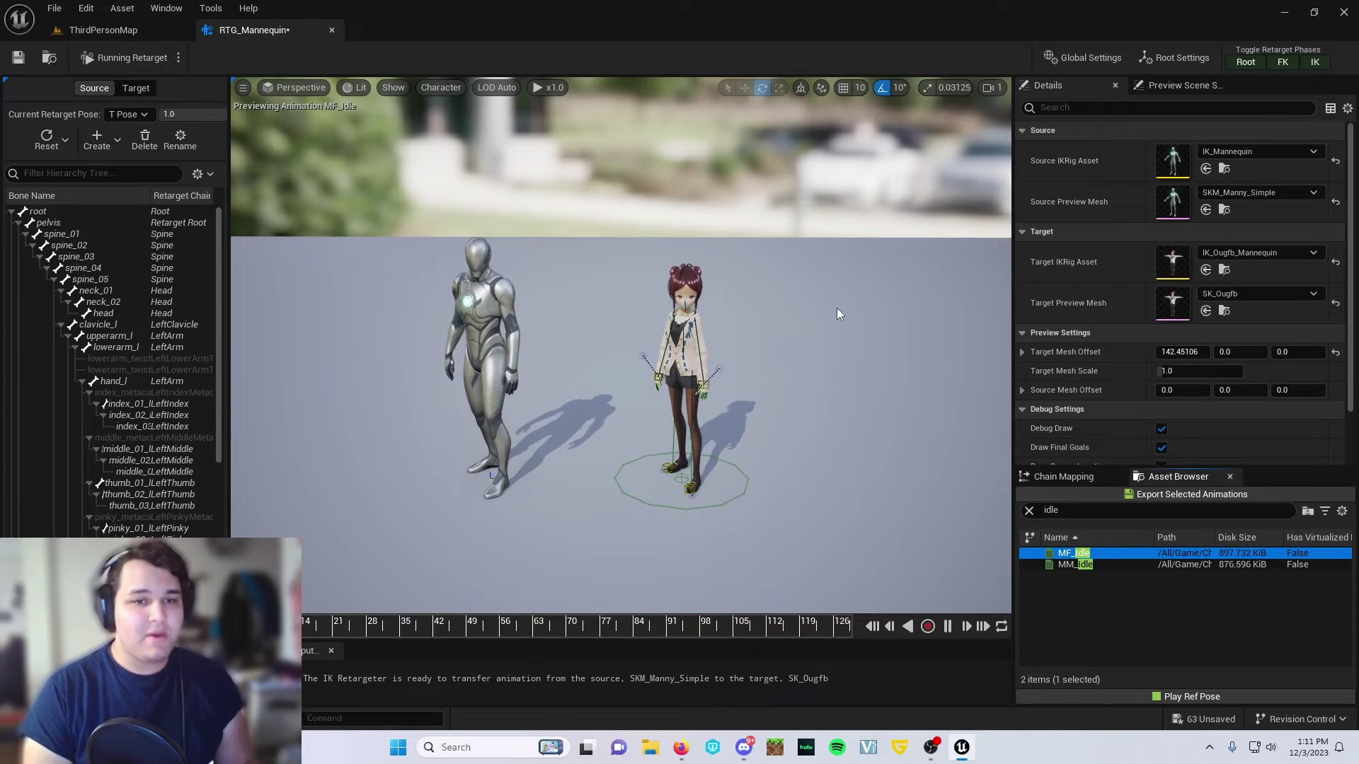
pyautogui.click(100, 92)
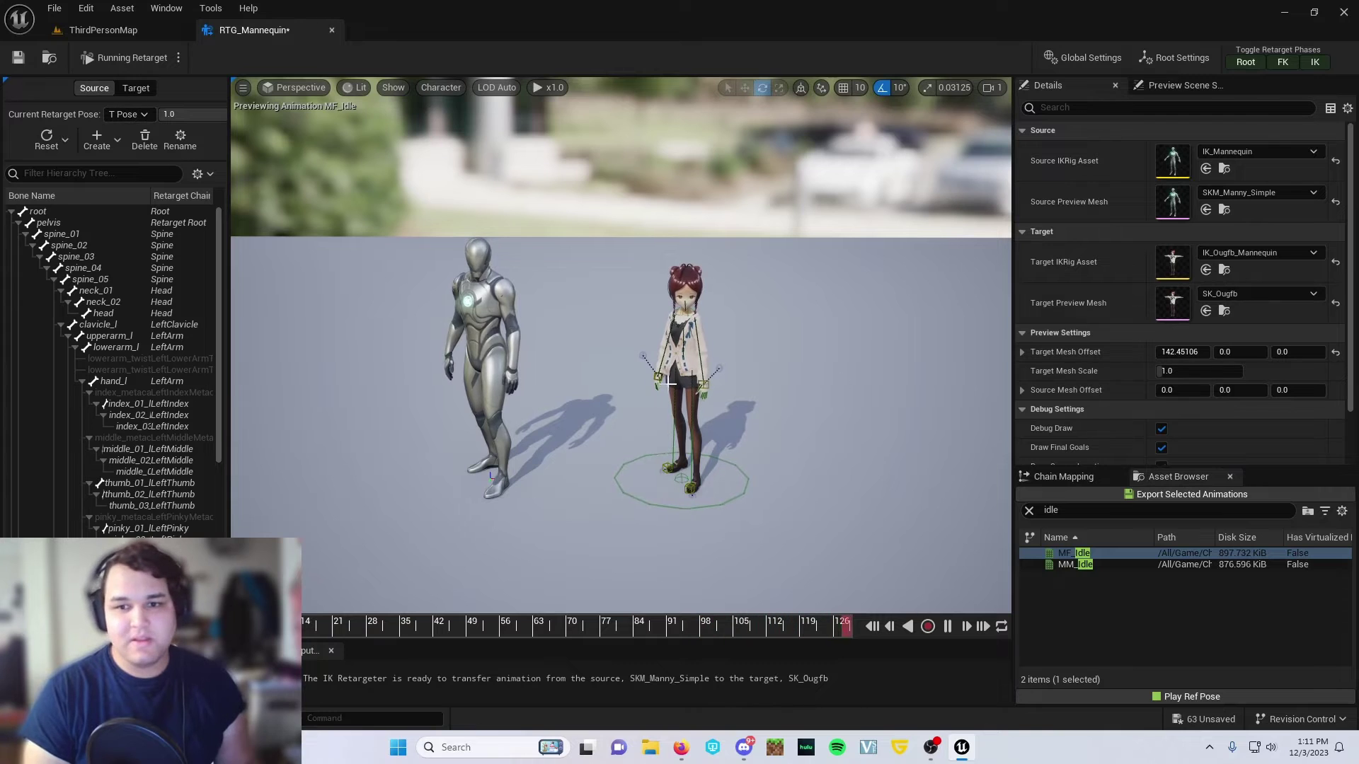
# Set the Target Mesh Offset X value to 0 to overlay the character on the mannequin and compare their poses.
pyautogui.moveTo(1188, 352); pyautogui.dragTo(1138, 352)
pyautogui.click(1191, 352)
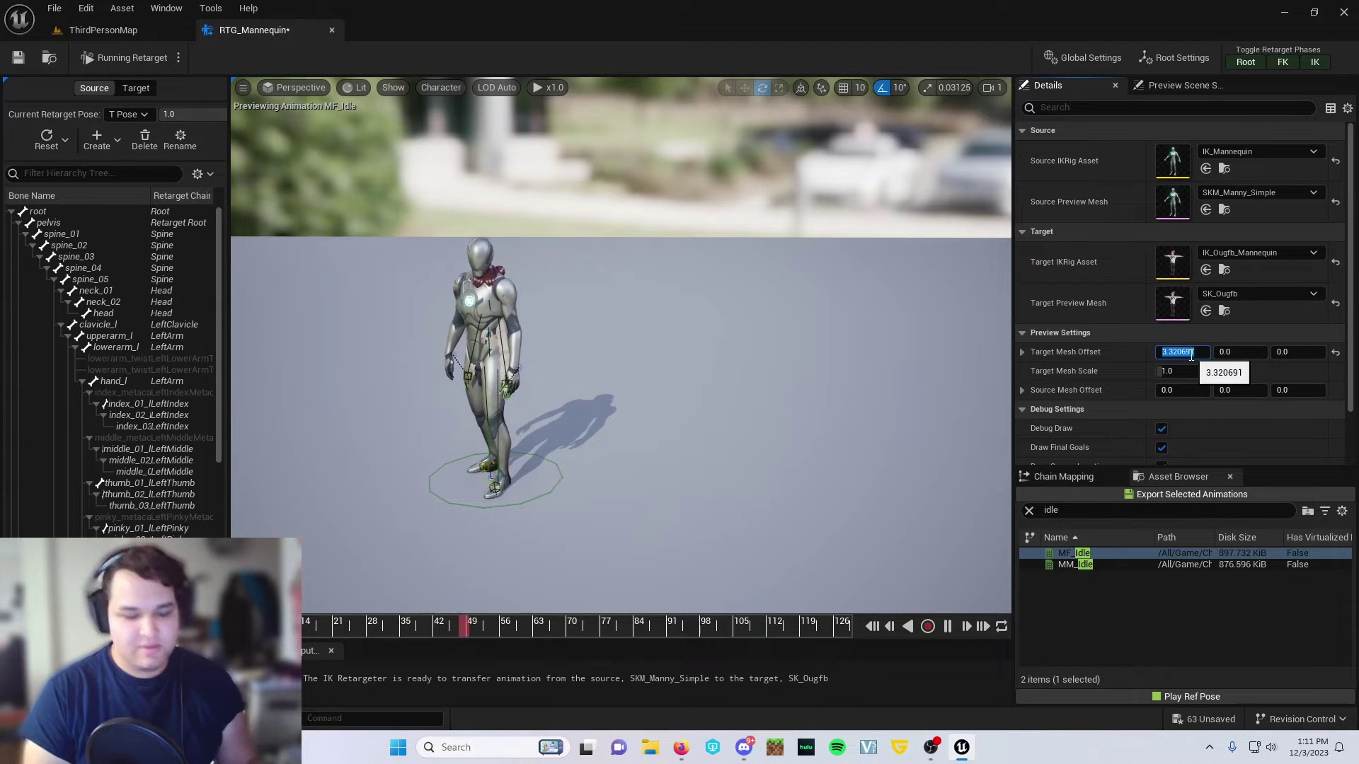
pyautogui.write('0')
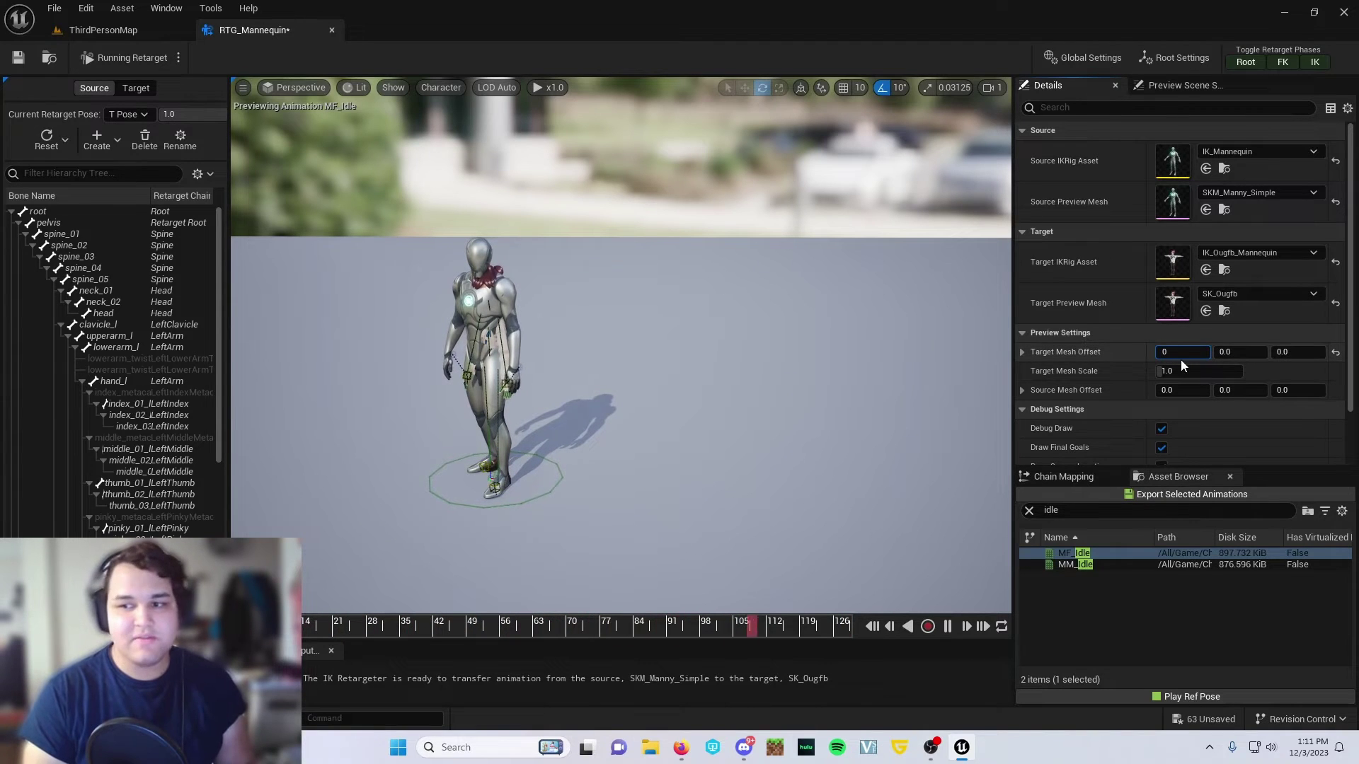
pyautogui.press('Return')
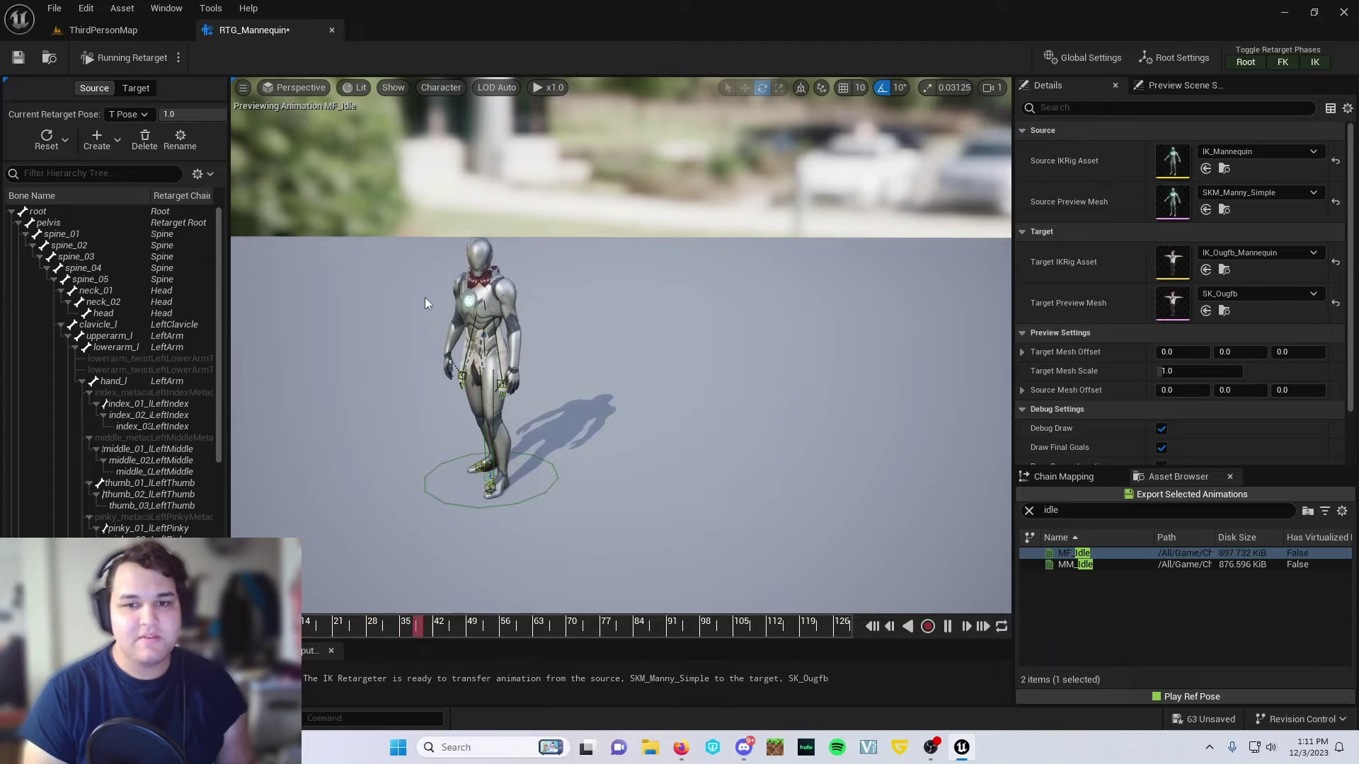
pyautogui.press('w')
pyautogui.moveTo(477, 356); pyautogui.dragTo(425, 368, button='right')
pyautogui.press('s')
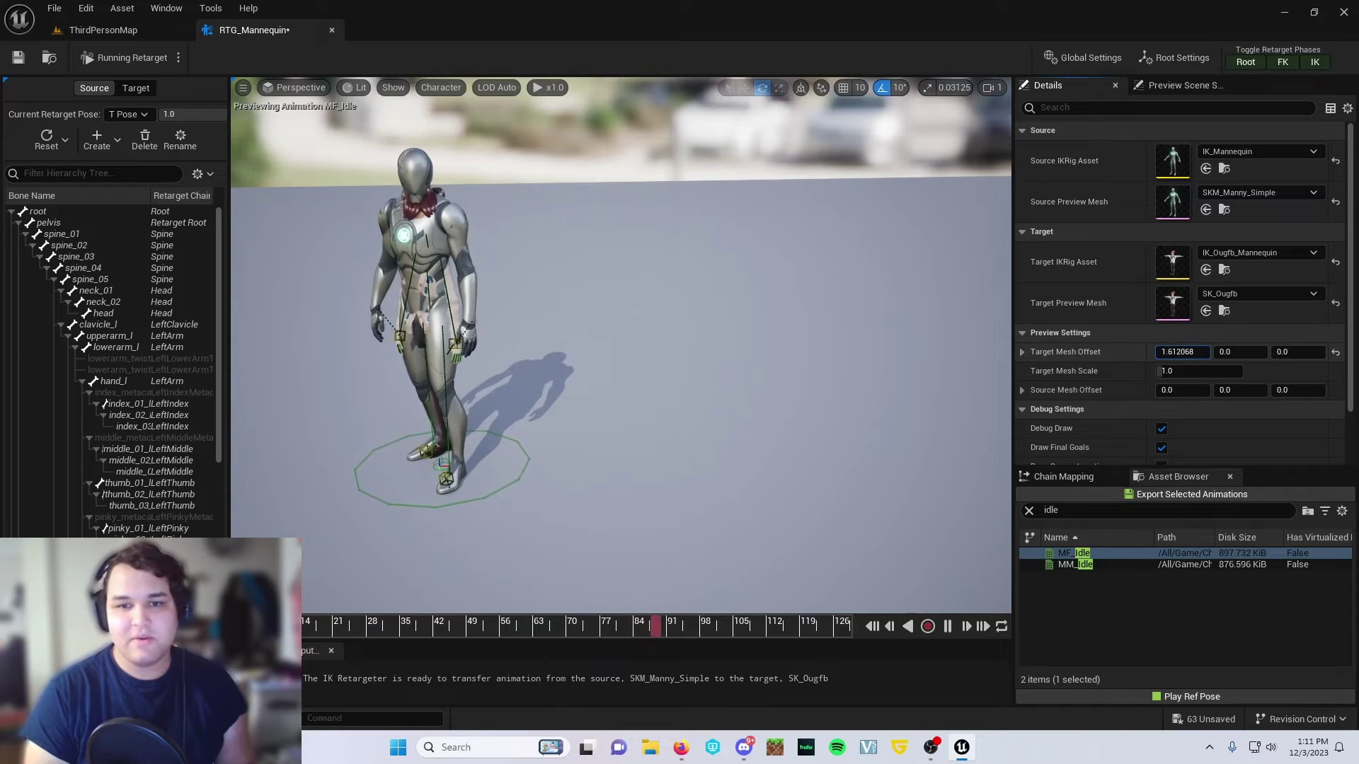
# Move the target character beside the mannequin with a Target Mesh Offset X of about 126.37 and save the retargeter.
pyautogui.moveTo(1182, 352); pyautogui.dragTo(1224, 351)
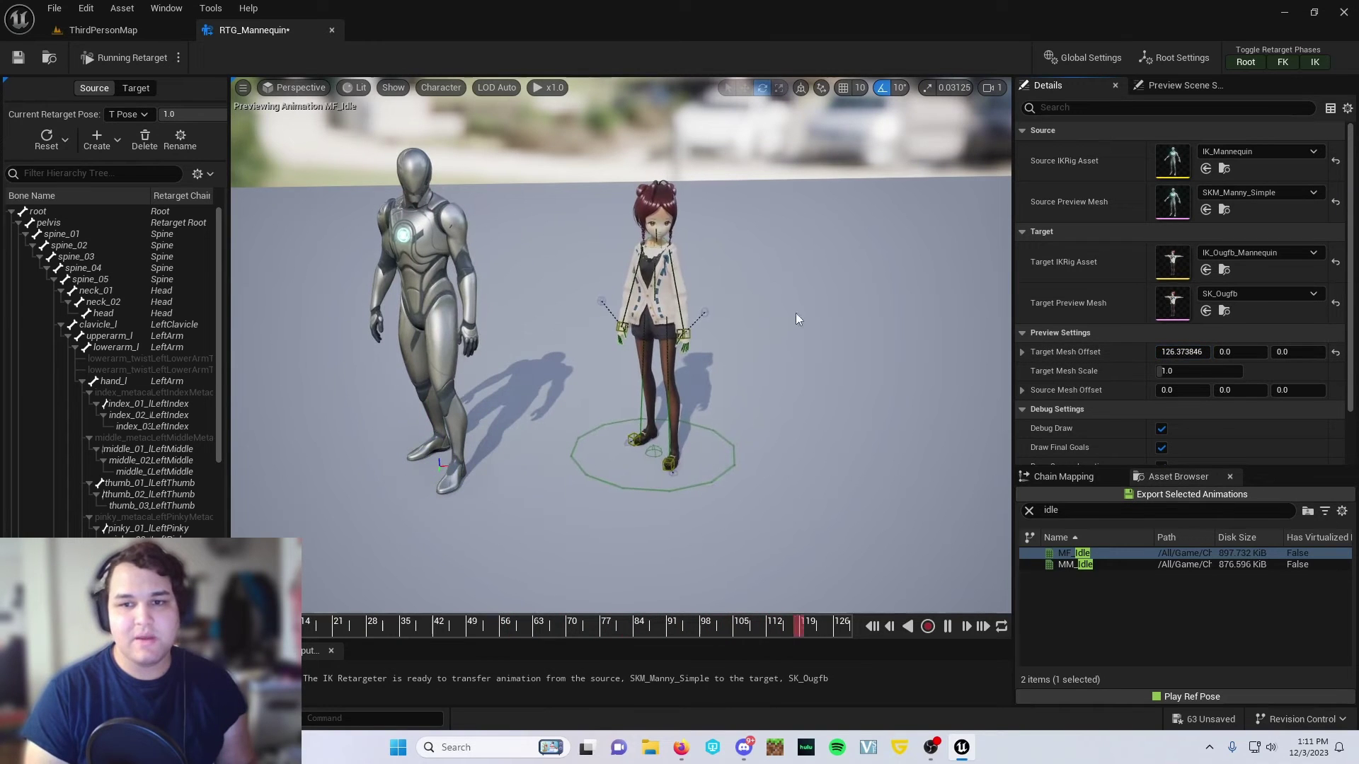
pyautogui.click(19, 58)
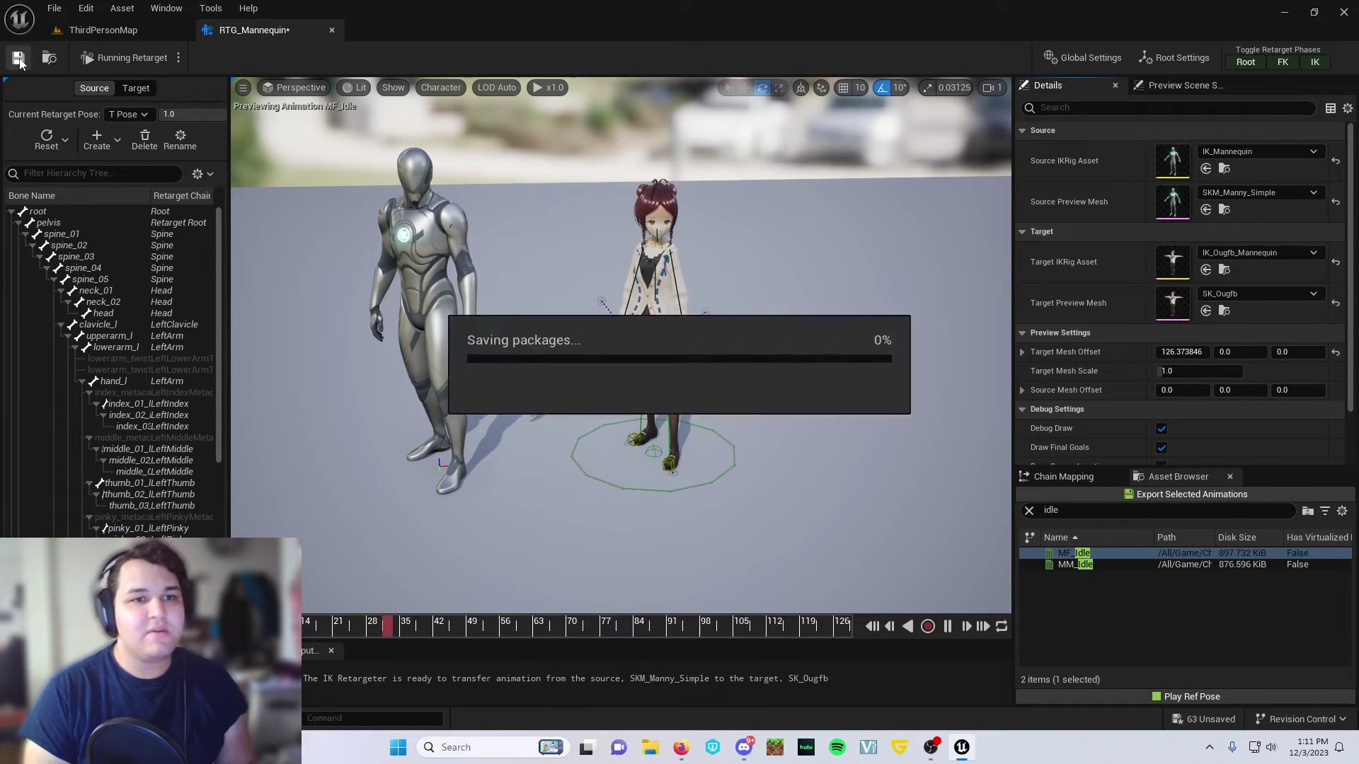
# Return to the ThirdPersonMap level and open the Characters/Vroid2 content folder.
pyautogui.click(143, 32)
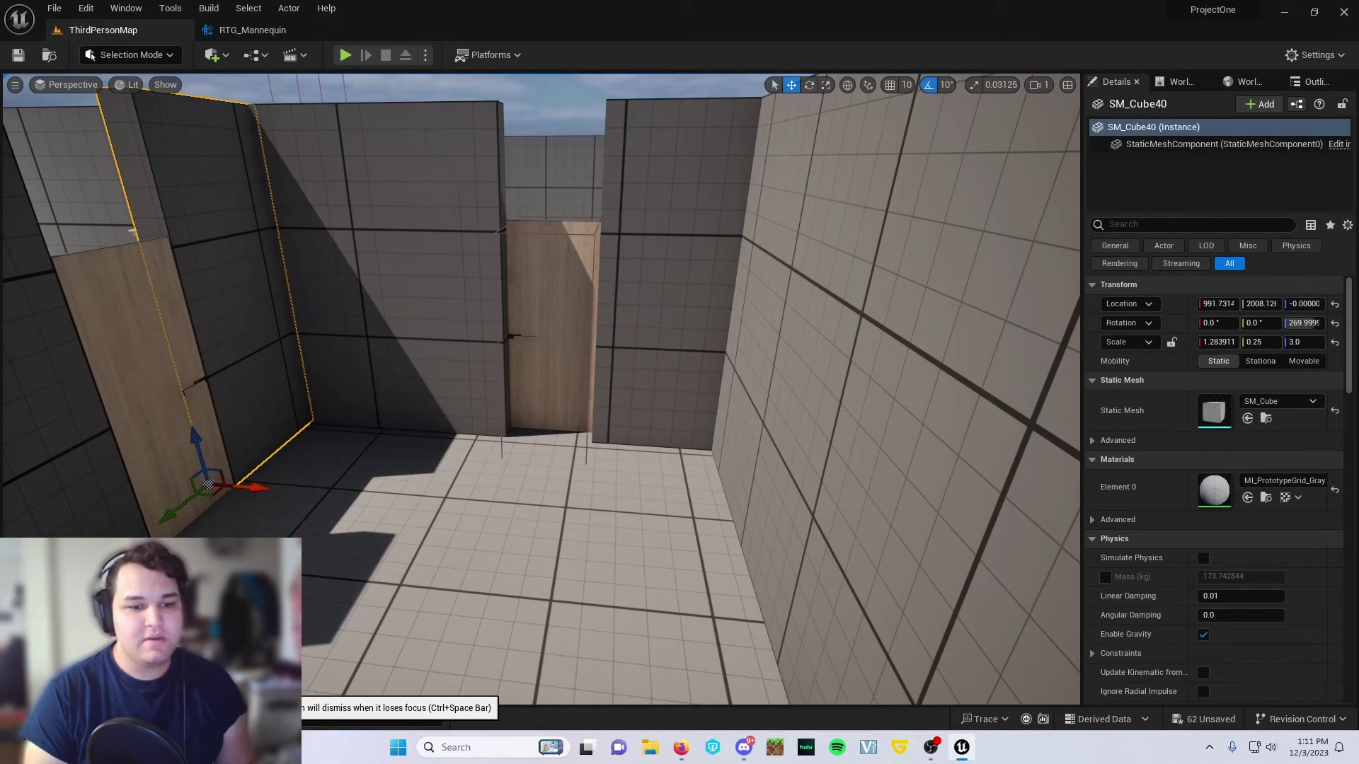
pyautogui.hotkey('ctrl', 'space')
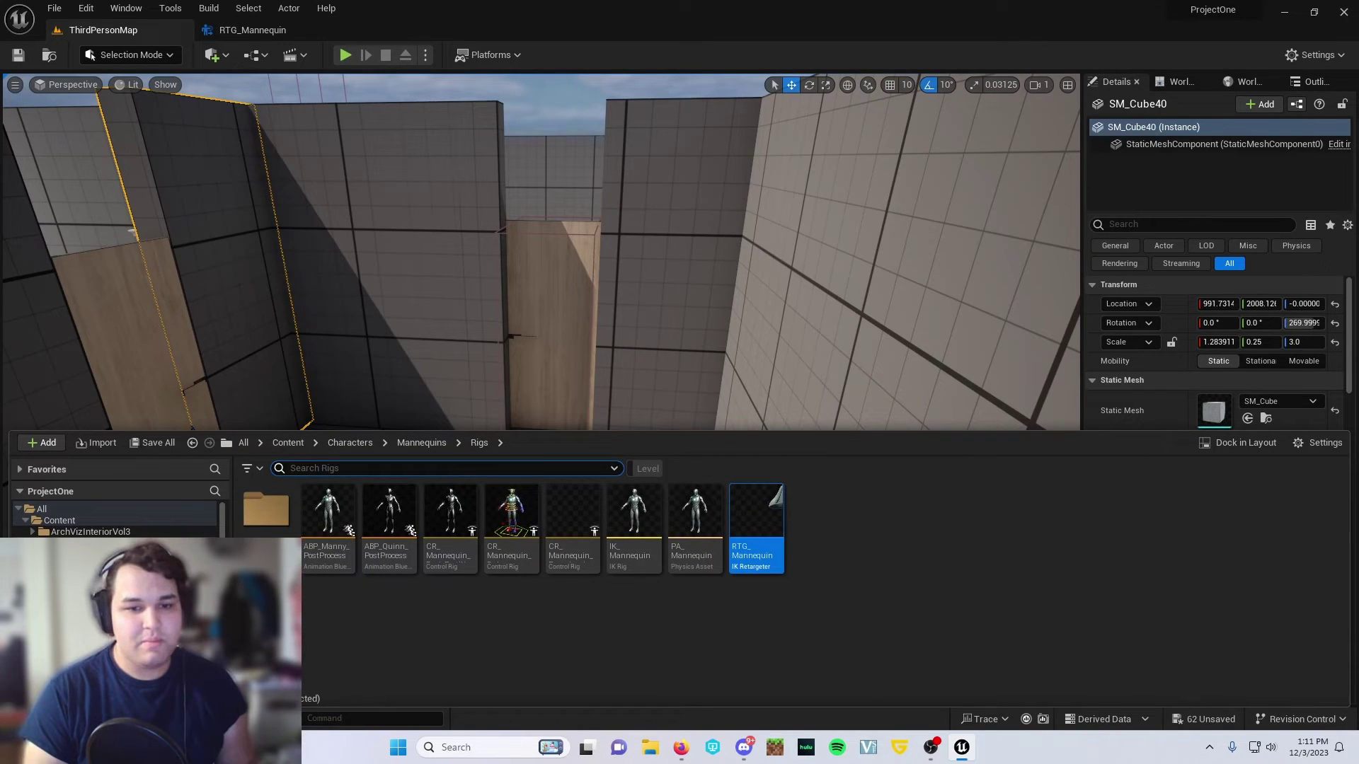
pyautogui.click(349, 442)
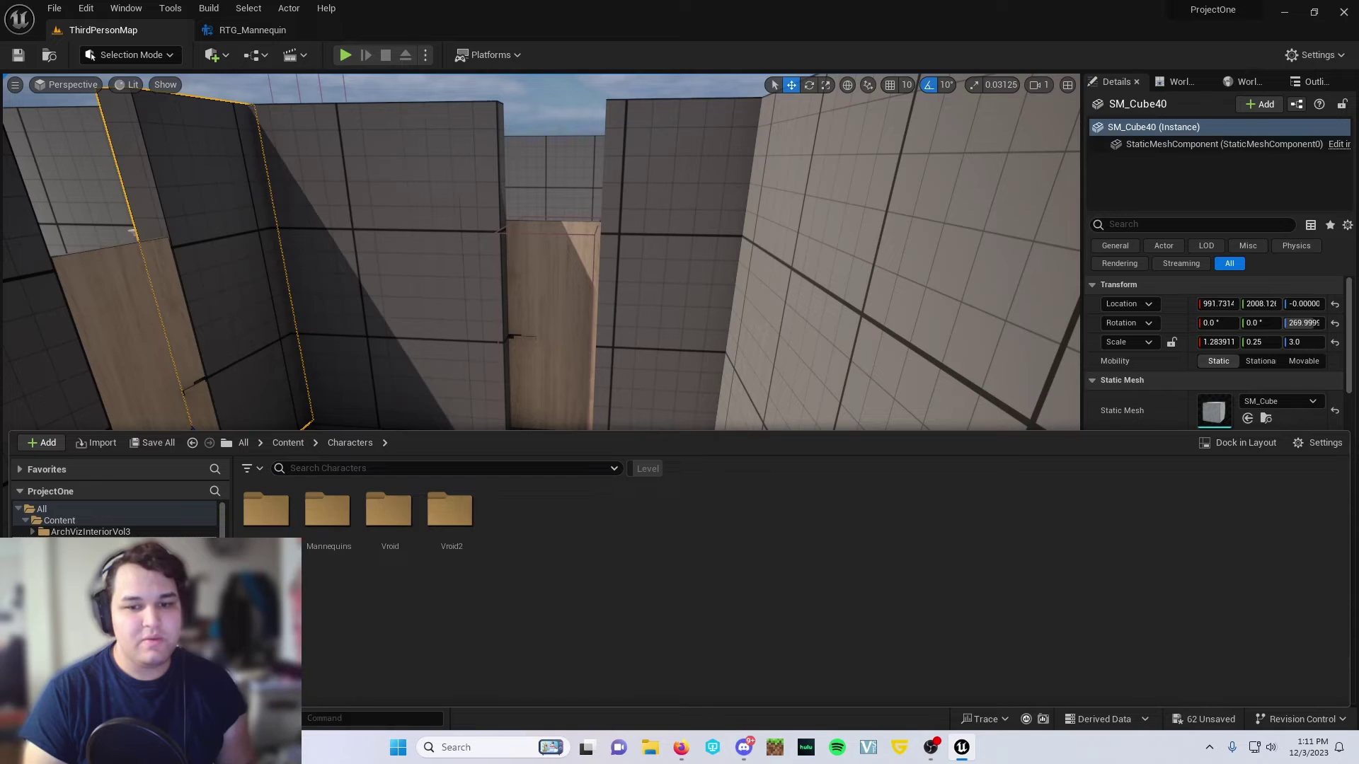
pyautogui.doubleClick(449, 509)
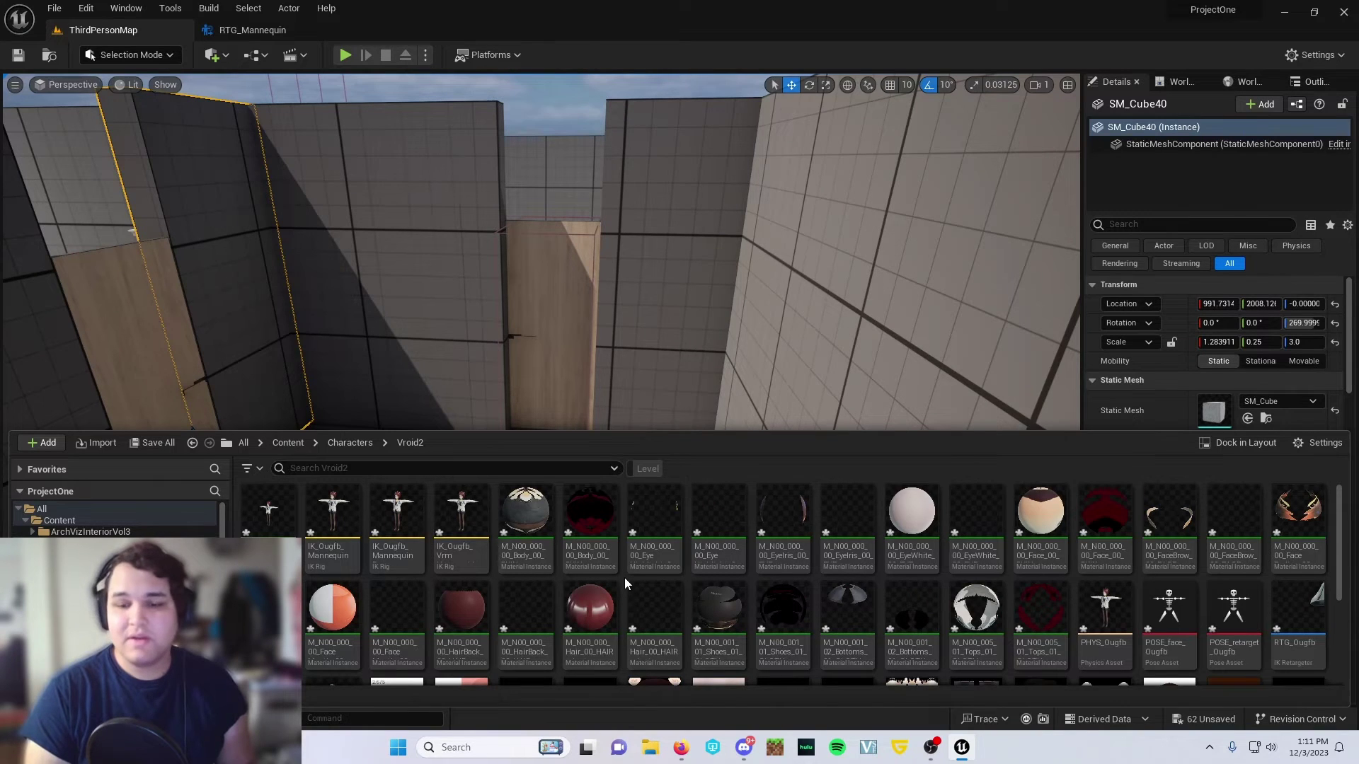
# Create an Animation Blueprint in the Vroid2 folder for the SKEL_Ougfb skeleton and name it Vroi.
pyautogui.rightClick(625, 579)
pyautogui.moveTo(688, 301)
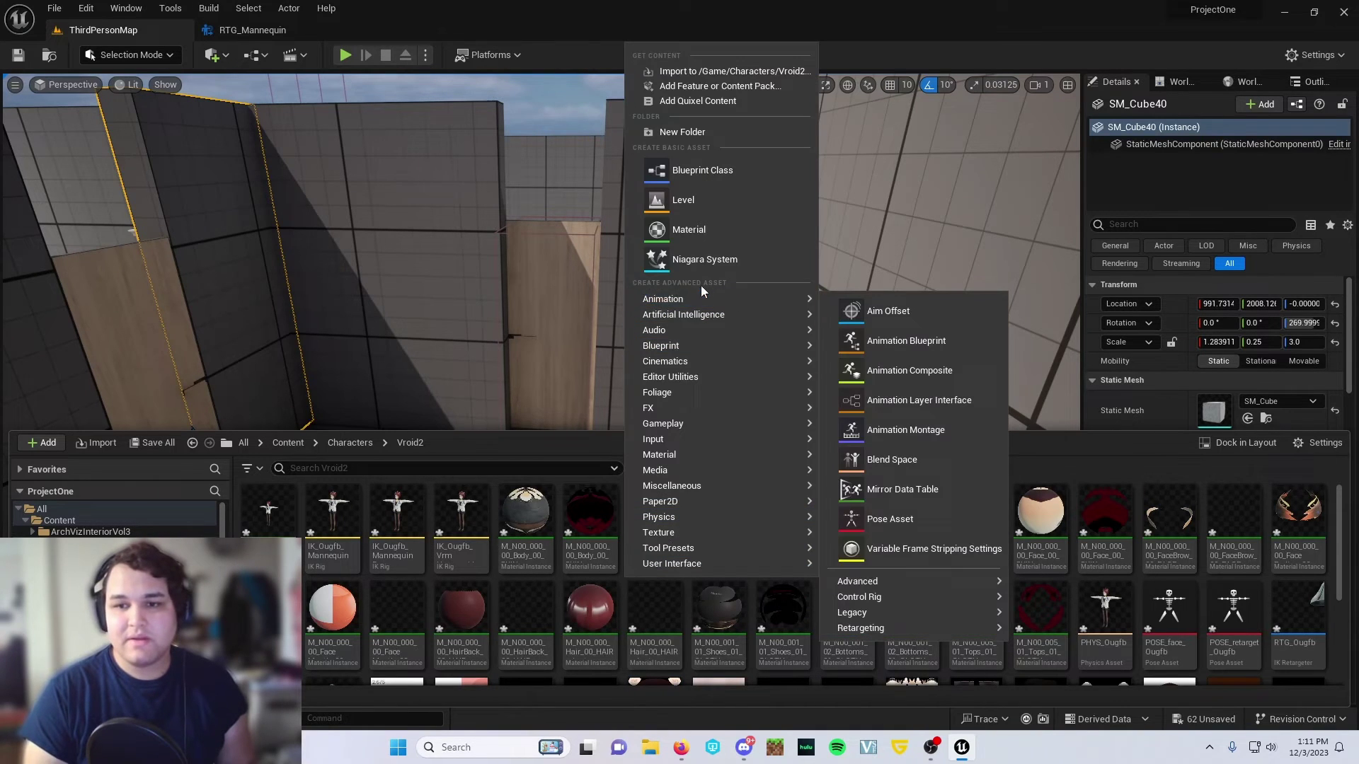
pyautogui.click(906, 340)
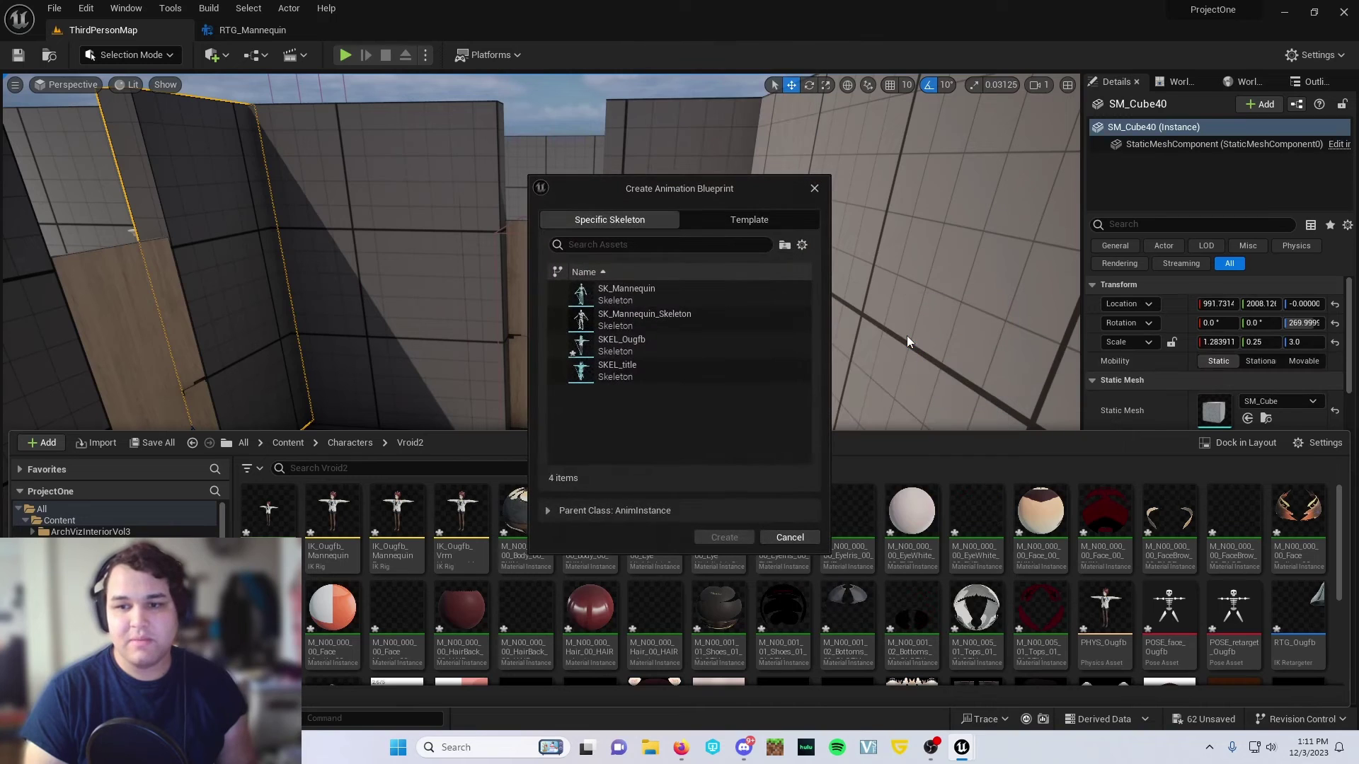
pyautogui.click(655, 349)
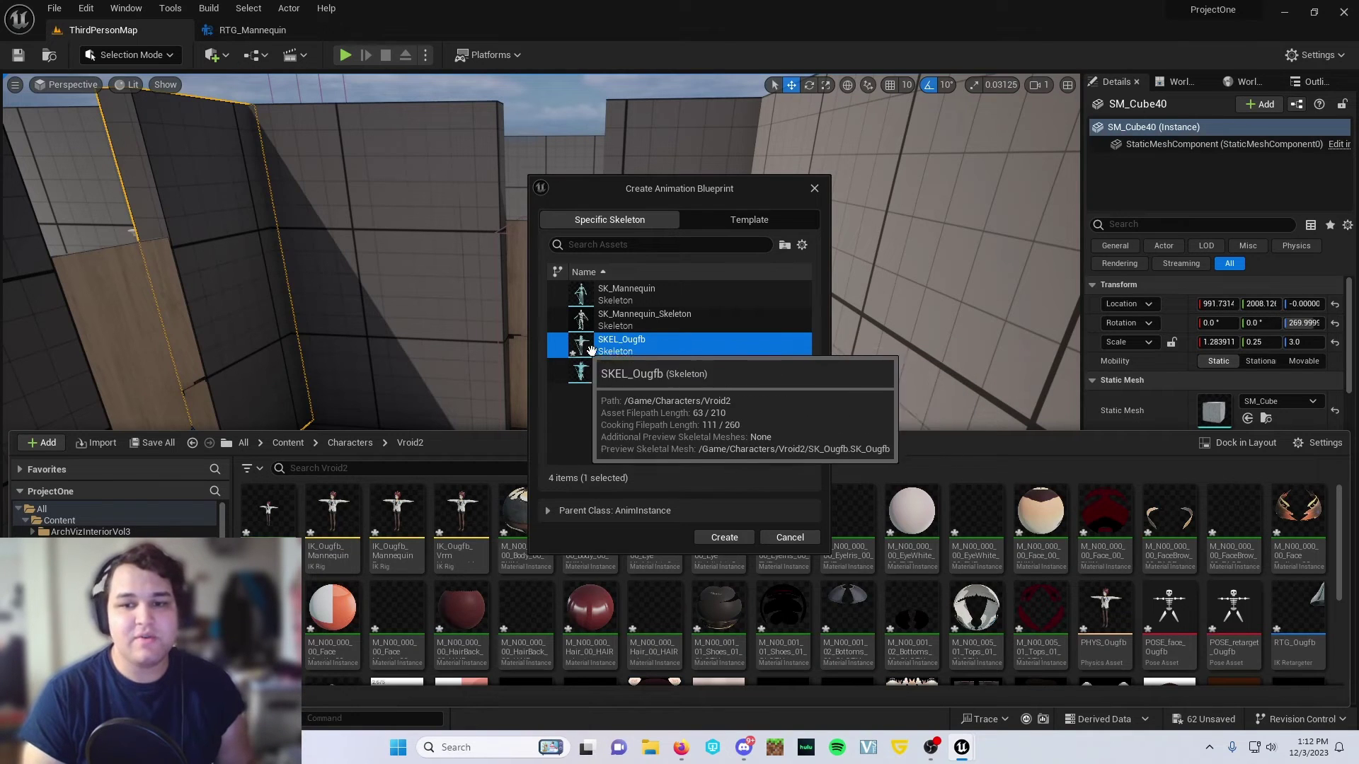
pyautogui.click(737, 540)
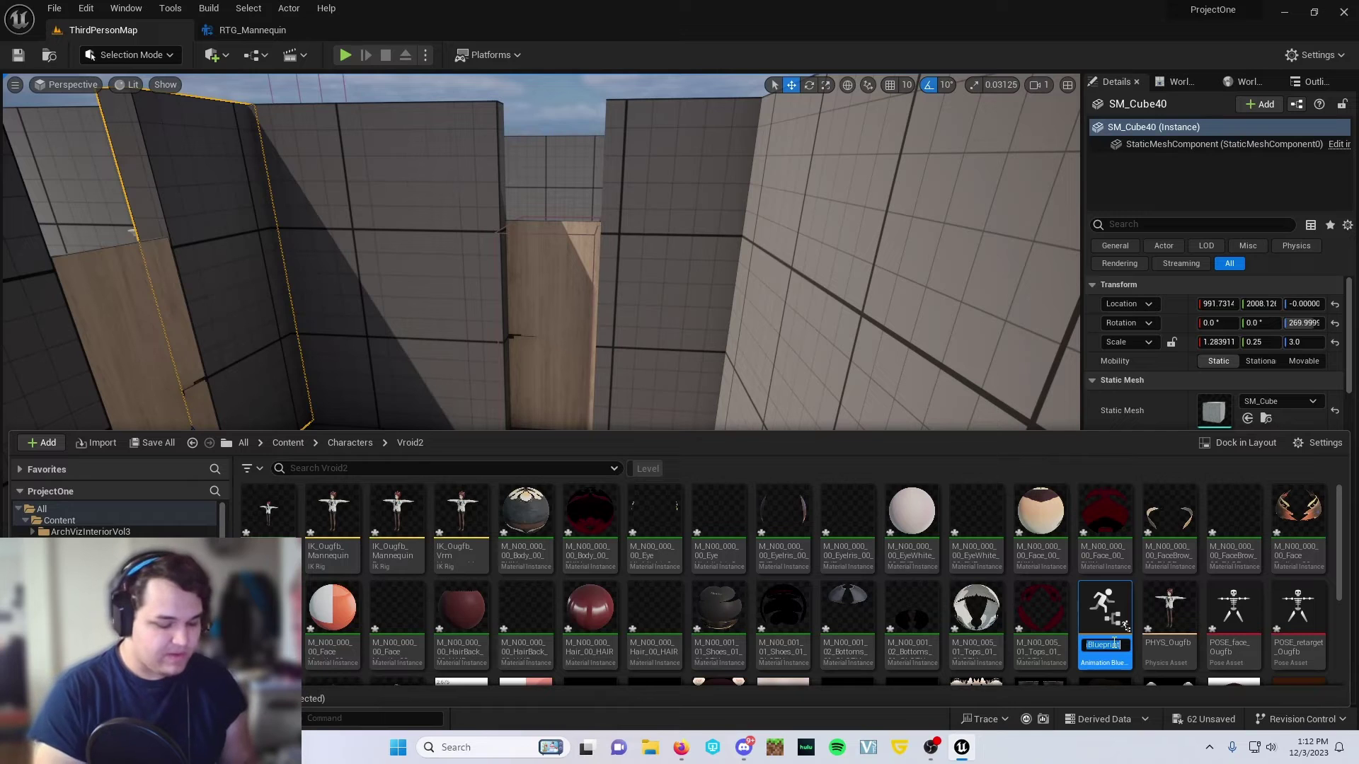
pyautogui.write('Vroi')
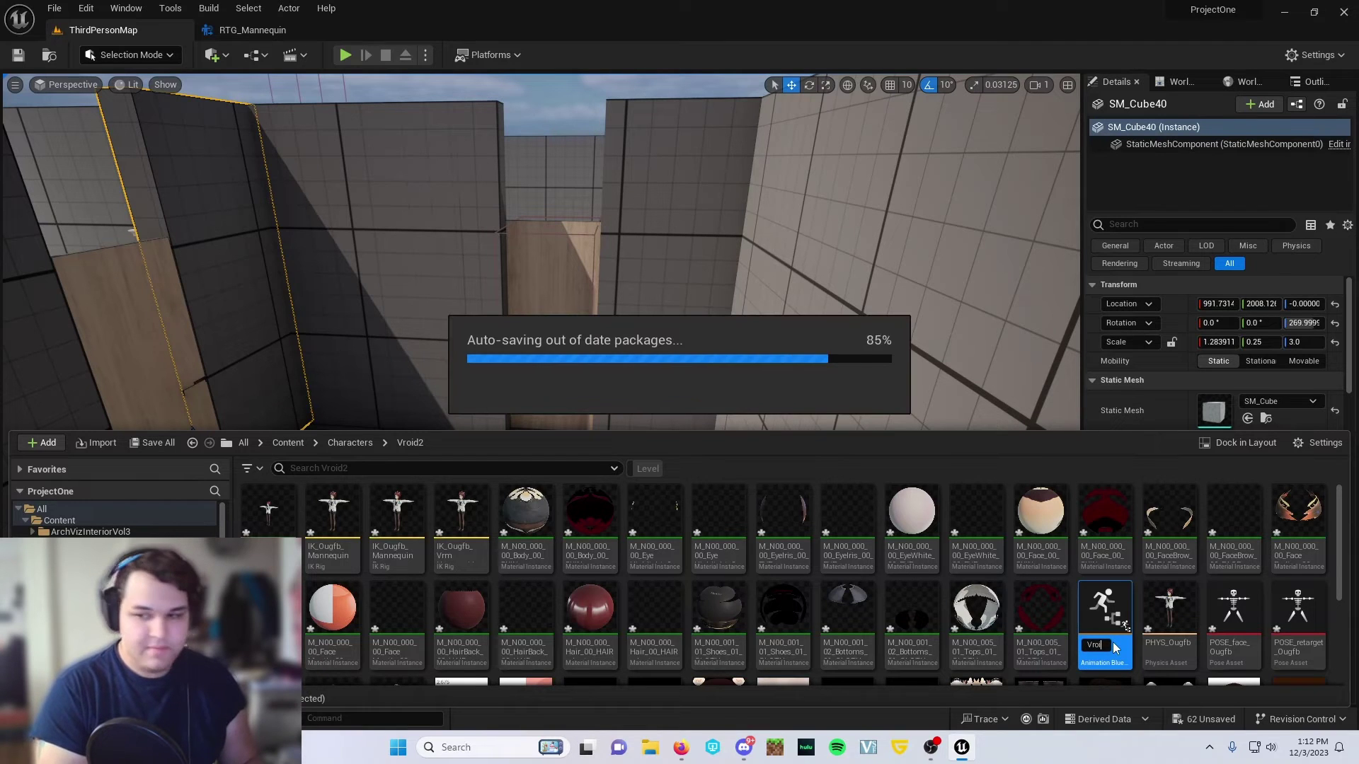
pyautogui.press('Return')
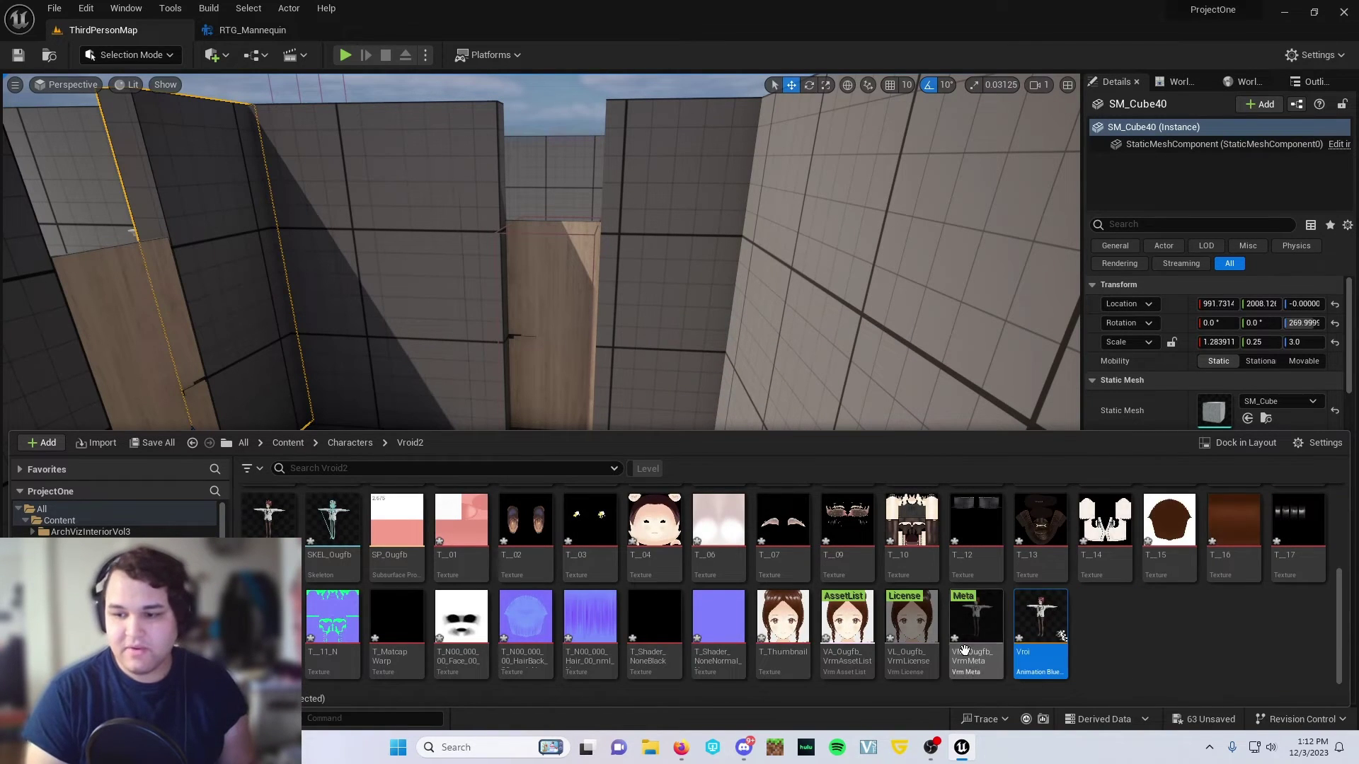
# Rename the Vroi Animation Blueprint to Vroid2_ABP and open it for editing.
pyautogui.rightClick(1039, 627)
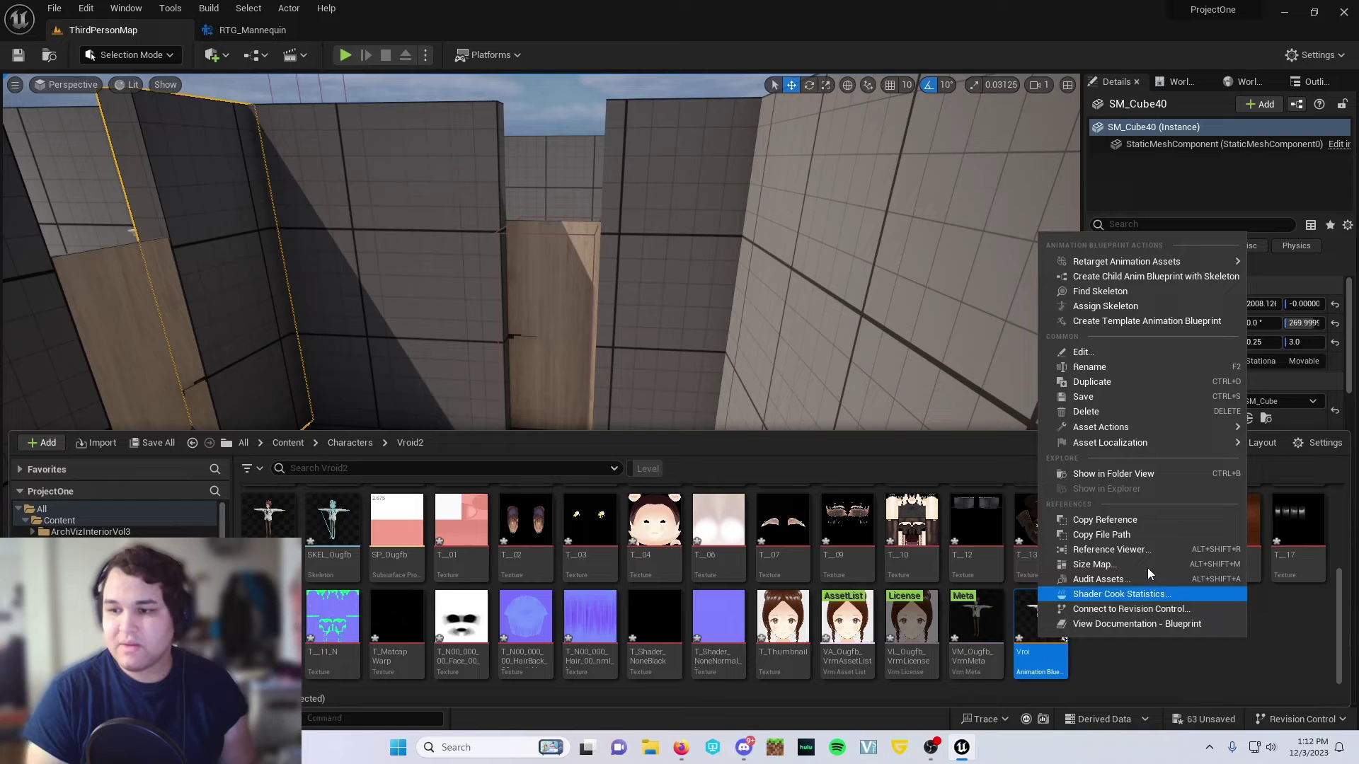
pyautogui.click(1087, 368)
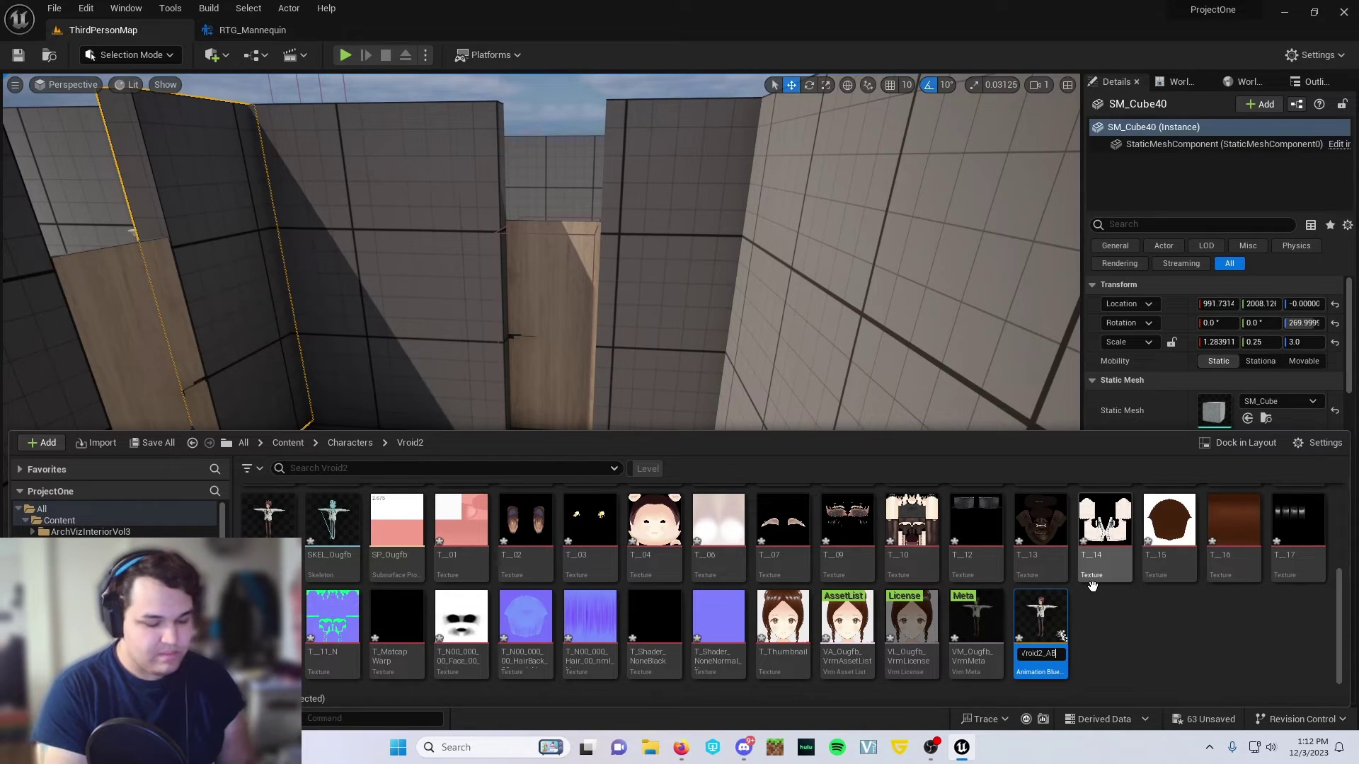
pyautogui.press('Return')
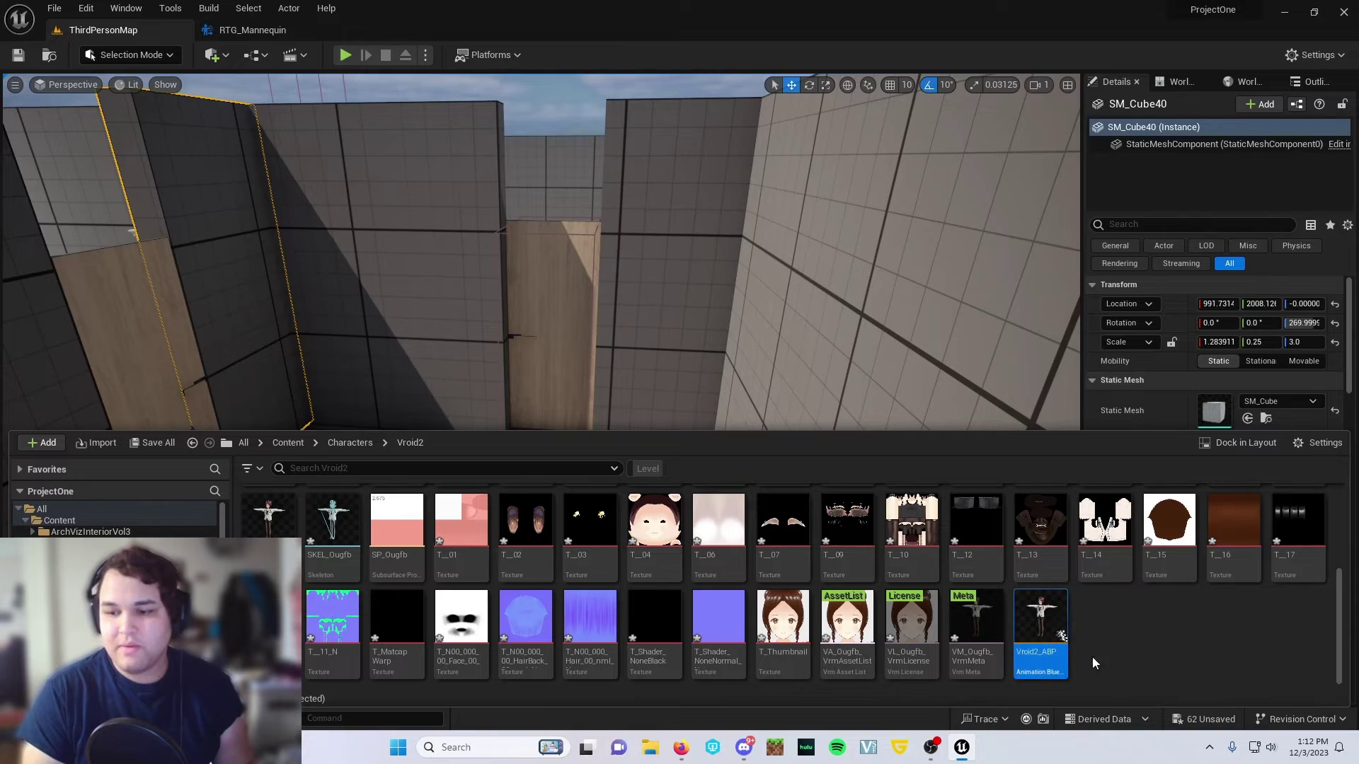
pyautogui.doubleClick(1043, 629)
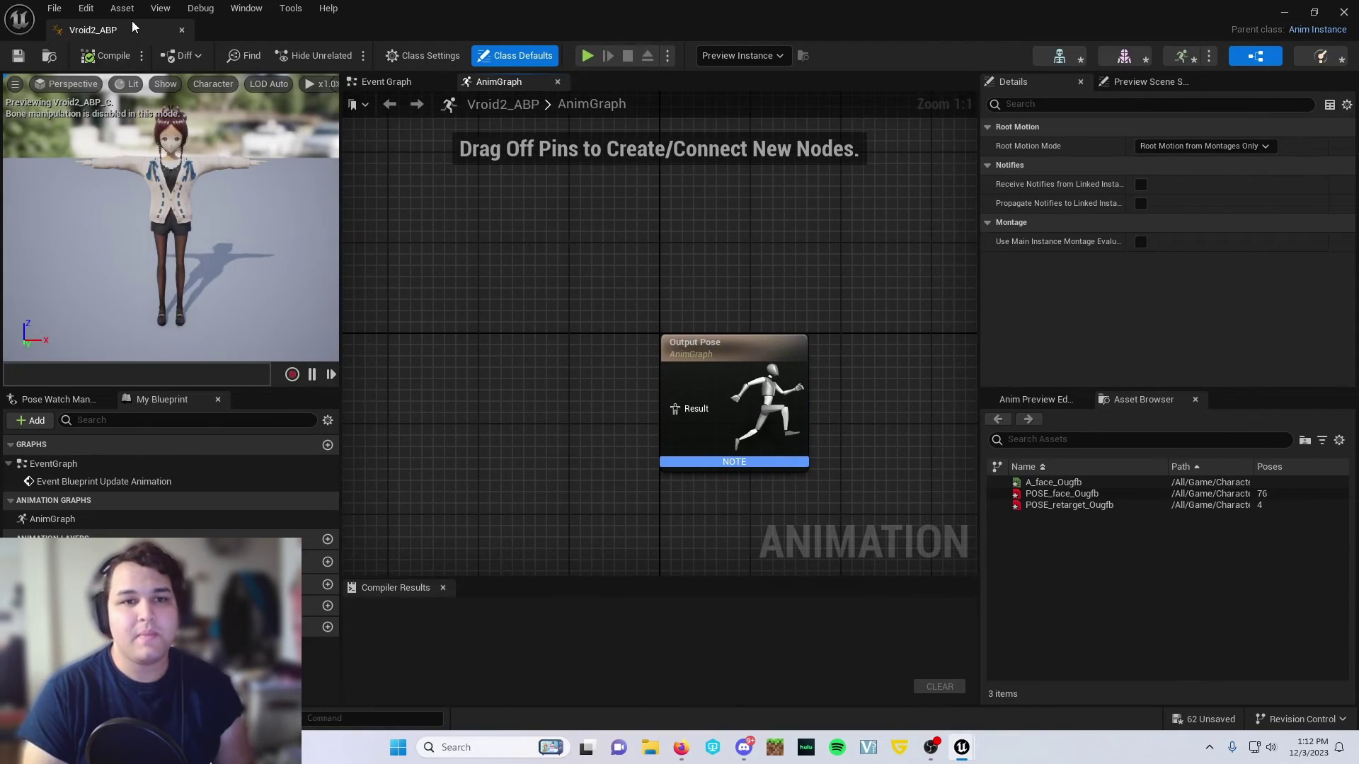
# Dock the Vroid2_ABP editor alongside the level and retargeter editors in the main window.
pyautogui.moveTo(132, 21); pyautogui.dragTo(368, 28)
pyautogui.moveTo(454, 351); pyautogui.dragTo(545, 315, button='right')
pyautogui.moveTo(511, 359); pyautogui.dragTo(546, 344, button='right')
pyautogui.moveTo(586, 272); pyautogui.dragTo(579, 353, button='right')
# Open the existing Vroid_ABP Animation Blueprint from the Characters/Vroid folder and examine the node chain in its AnimGraph.
pyautogui.click(117, 32)
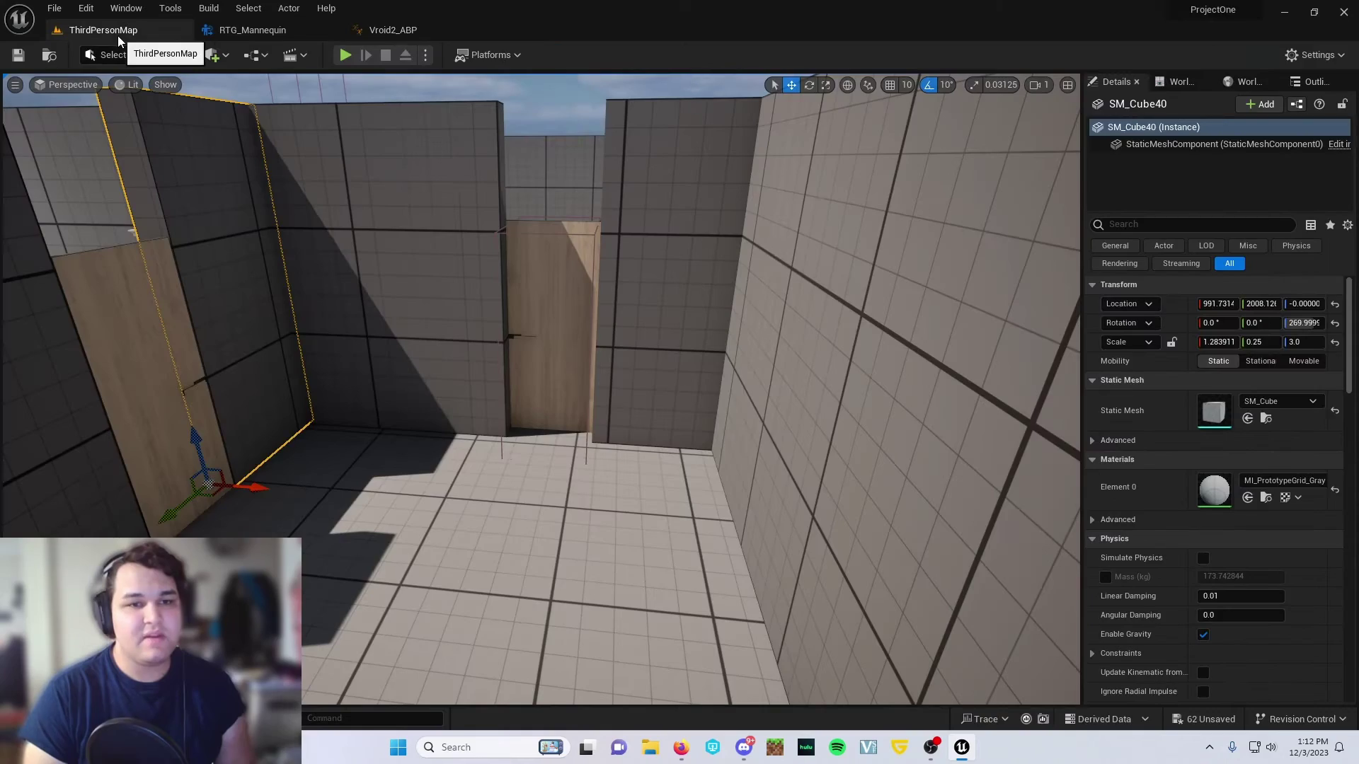
pyautogui.hotkey('ctrl', 'space')
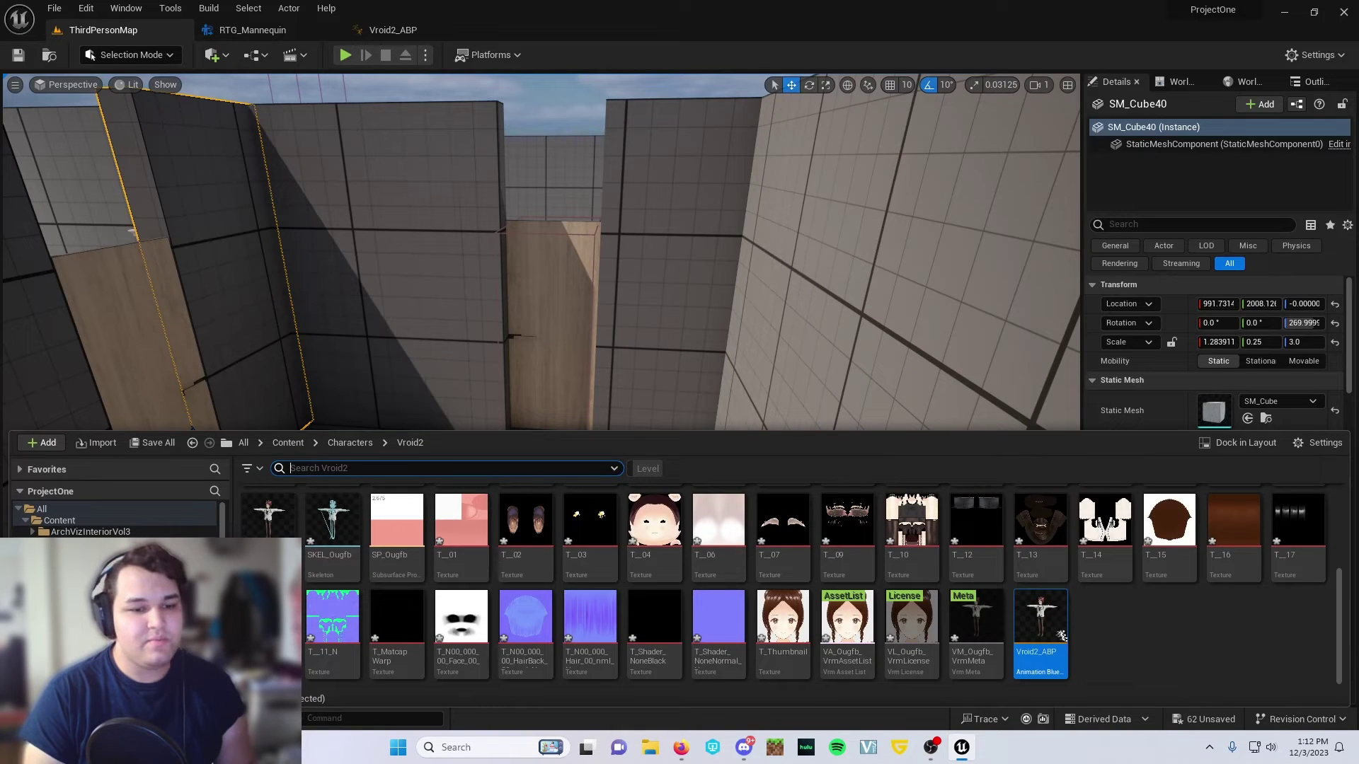
pyautogui.click(71, 589)
pyautogui.scroll(-3, 747, 548)
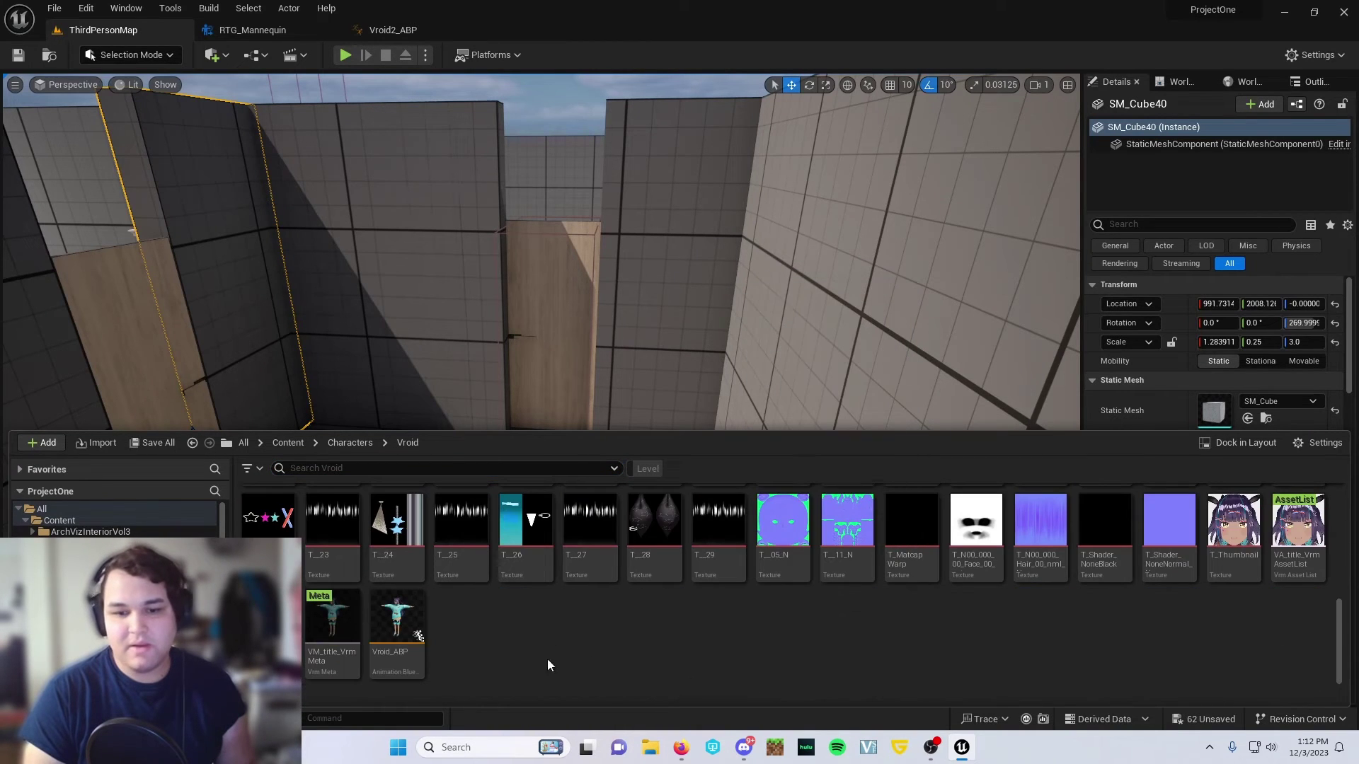
pyautogui.click(395, 620)
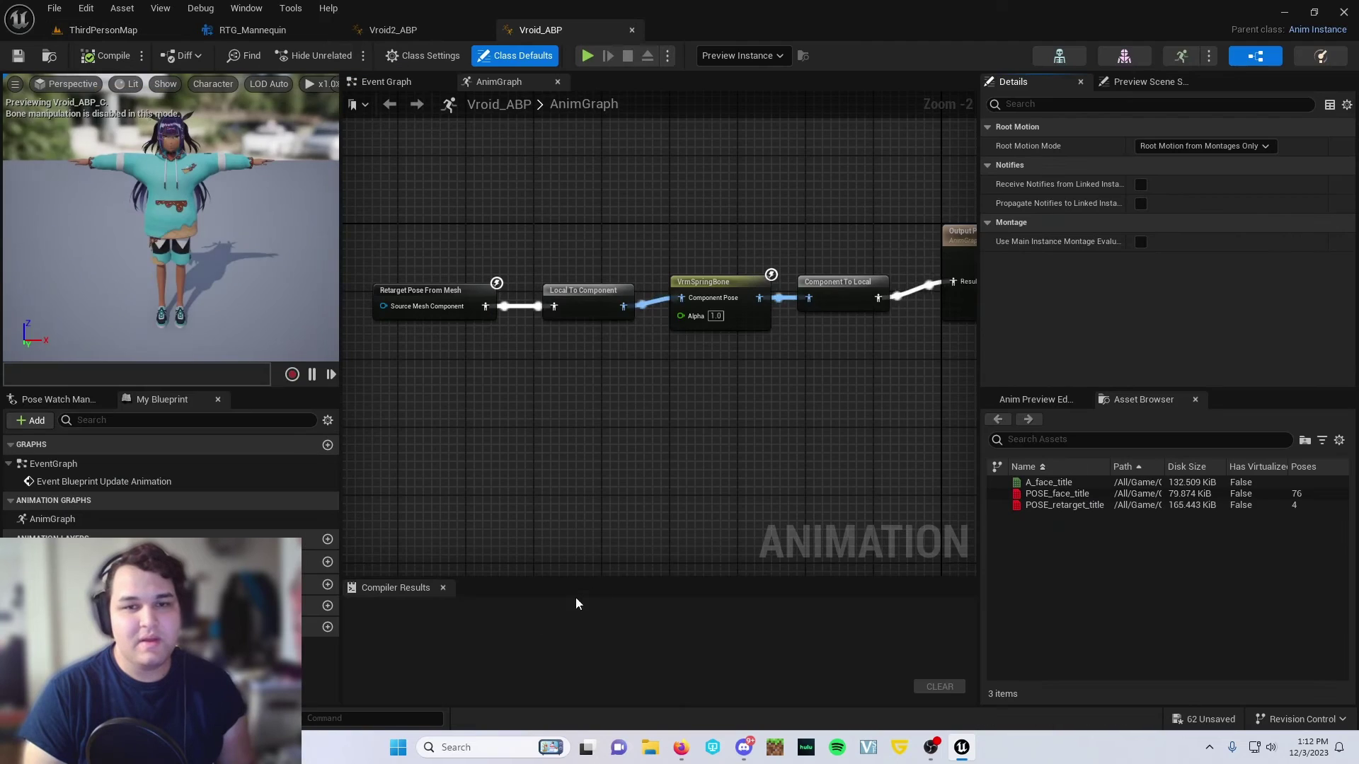
pyautogui.scroll(-2, 644, 445)
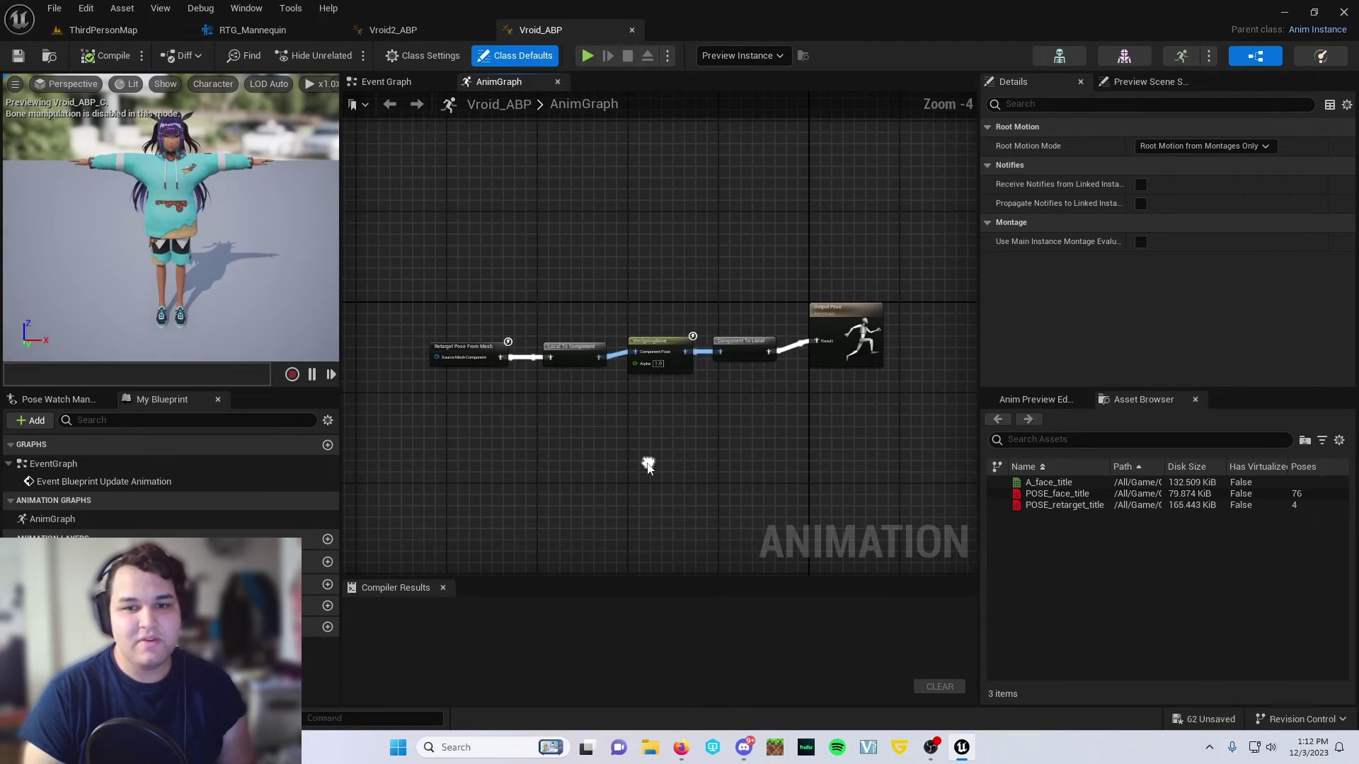
pyautogui.scroll(4, 572, 433)
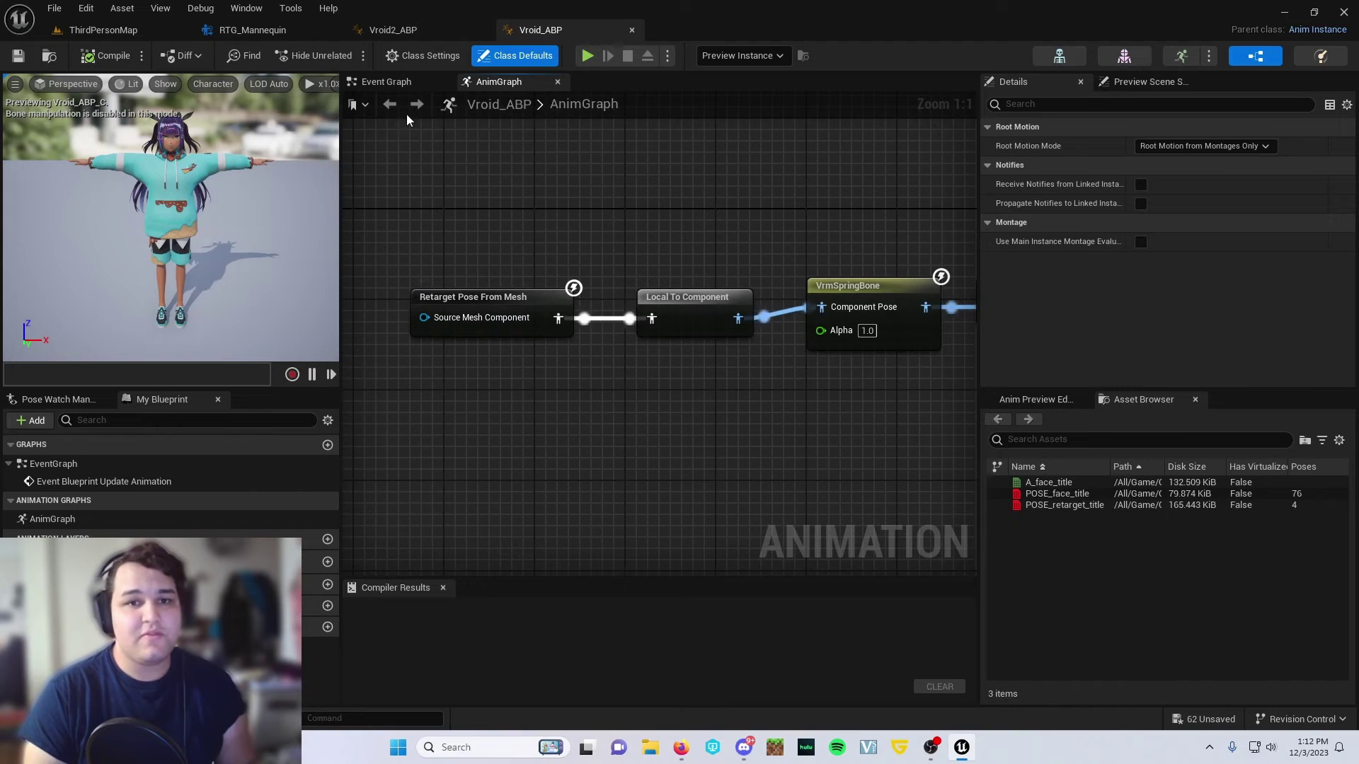
pyautogui.moveTo(405, 254); pyautogui.dragTo(449, 374)
pyautogui.moveTo(449, 373); pyautogui.dragTo(946, 368, button='right')
pyautogui.moveTo(589, 247); pyautogui.dragTo(668, 256, button='right')
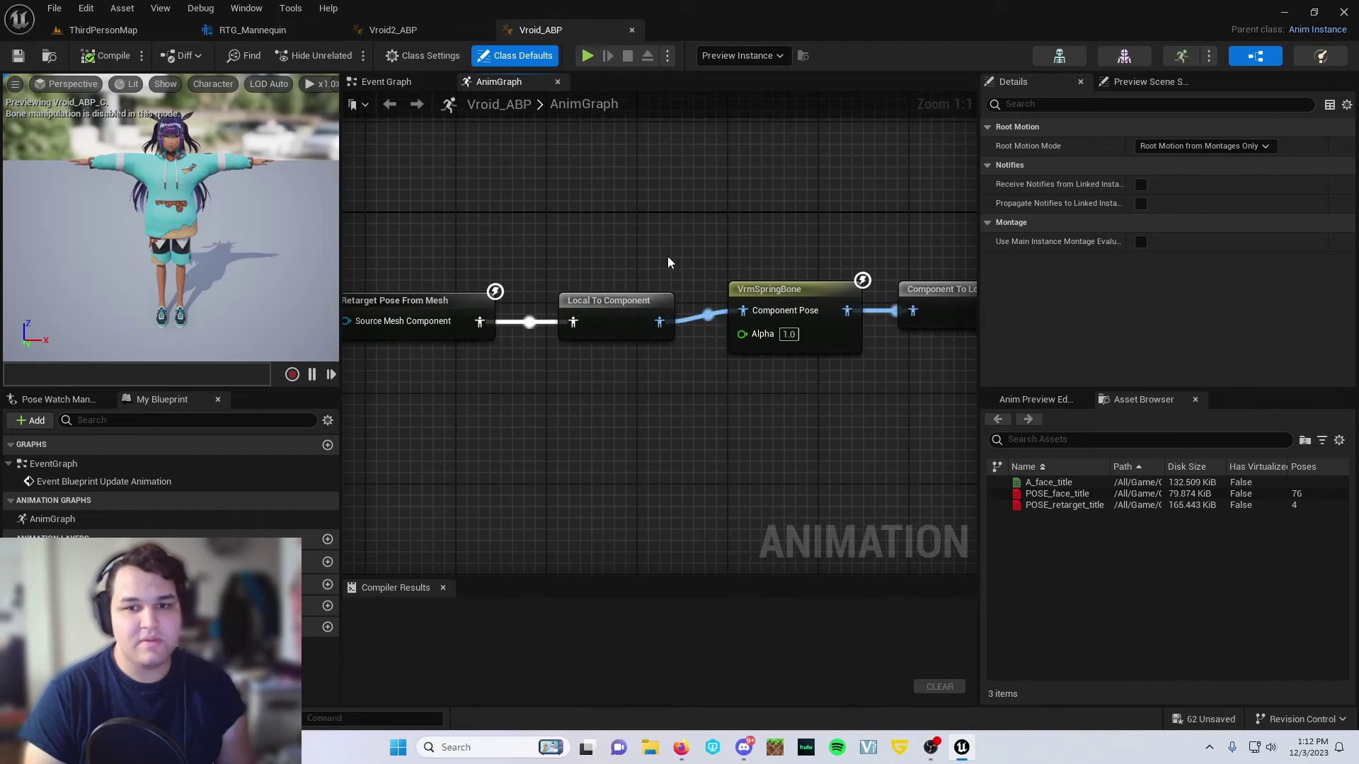
pyautogui.click(448, 312)
# Add a Retarget Pose From Mesh node to Vroid2_ABP's AnimGraph, well before the Output Pose node.
pyautogui.click(393, 30)
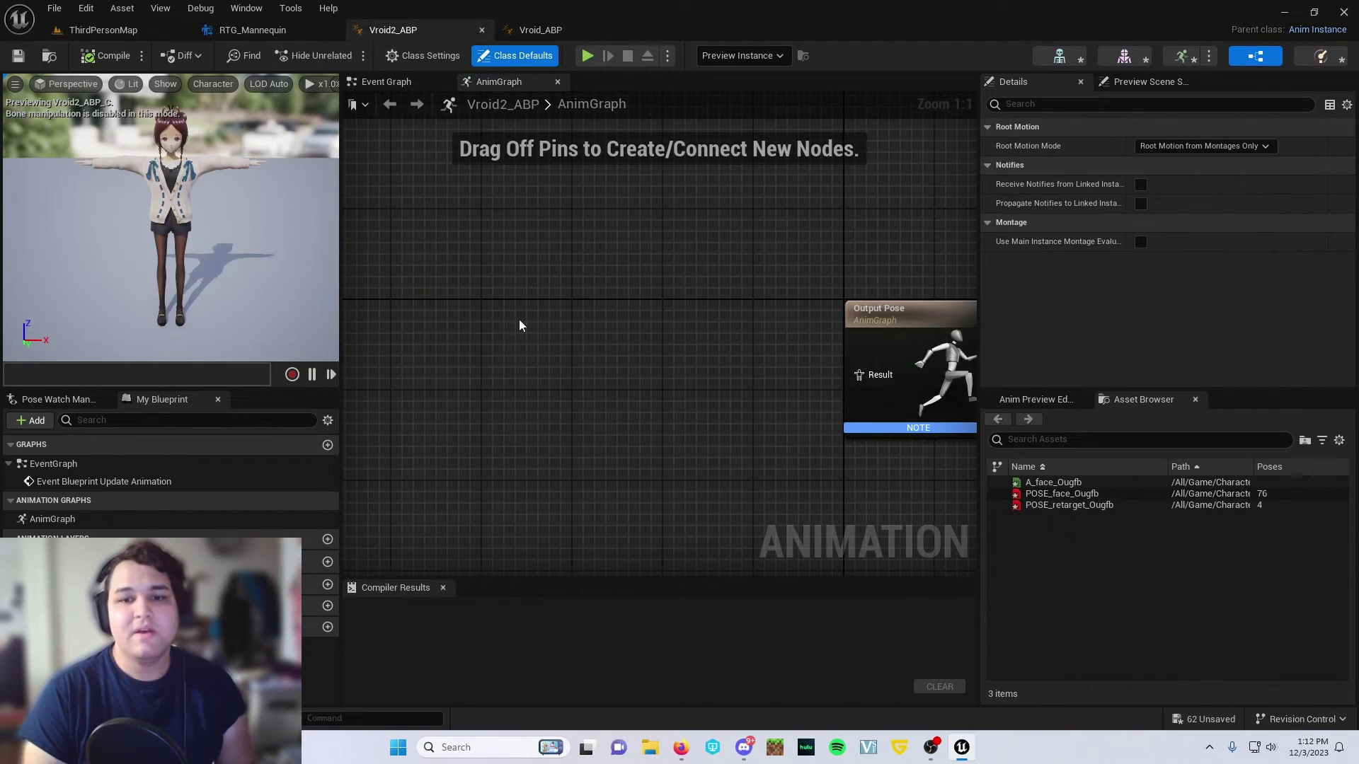
pyautogui.rightClick(465, 329)
pyautogui.write('retarg')
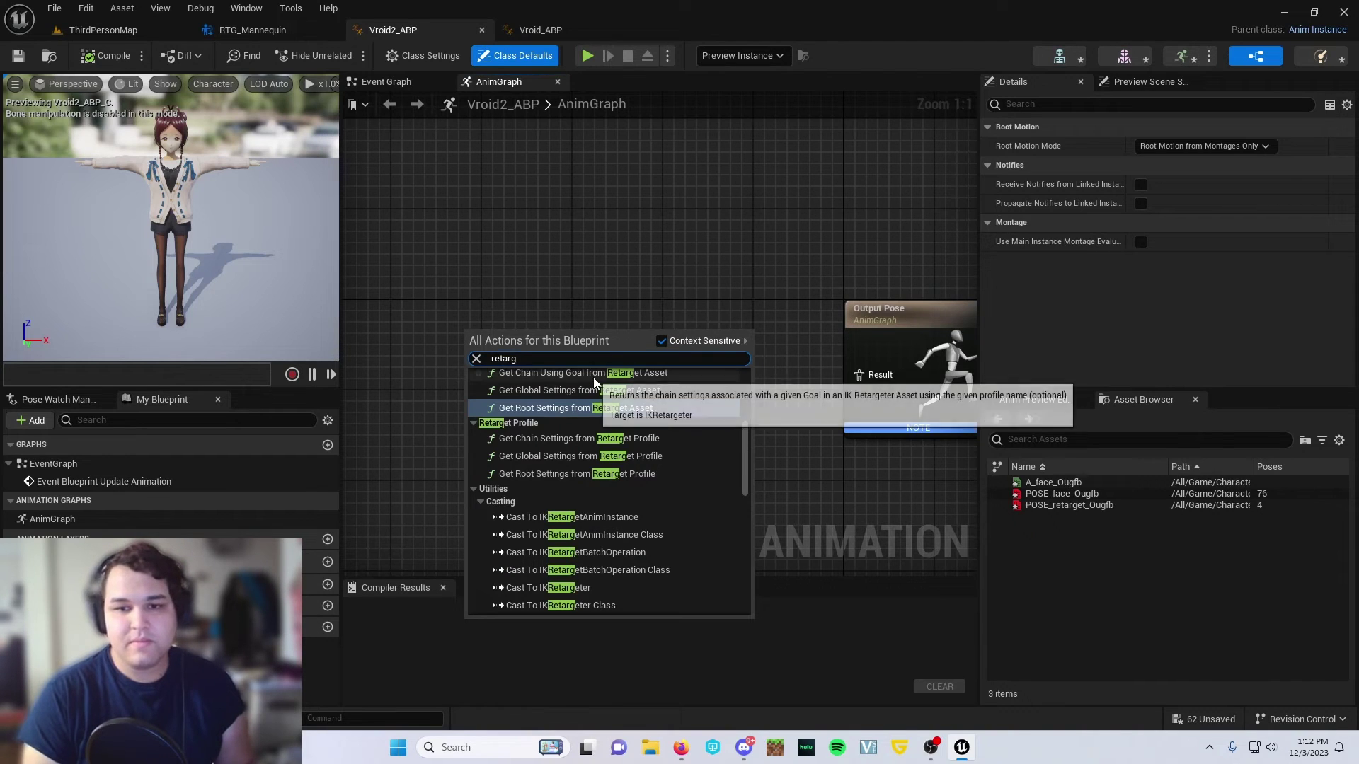
pyautogui.write('et bon')
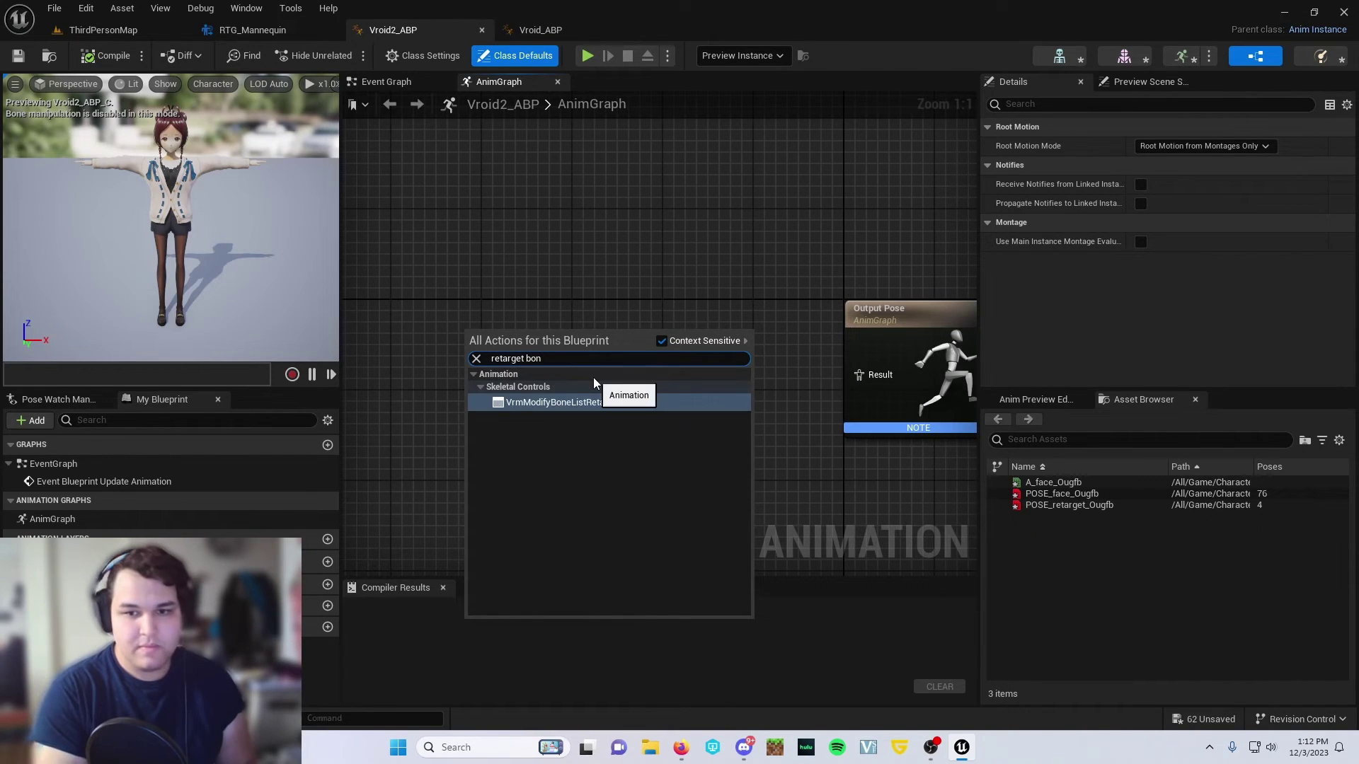
pyautogui.press('BackSpace')
pyautogui.press('BackSpace')
pyautogui.press('BackSpace')
pyautogui.press('BackSpace')
pyautogui.press('BackSpace')
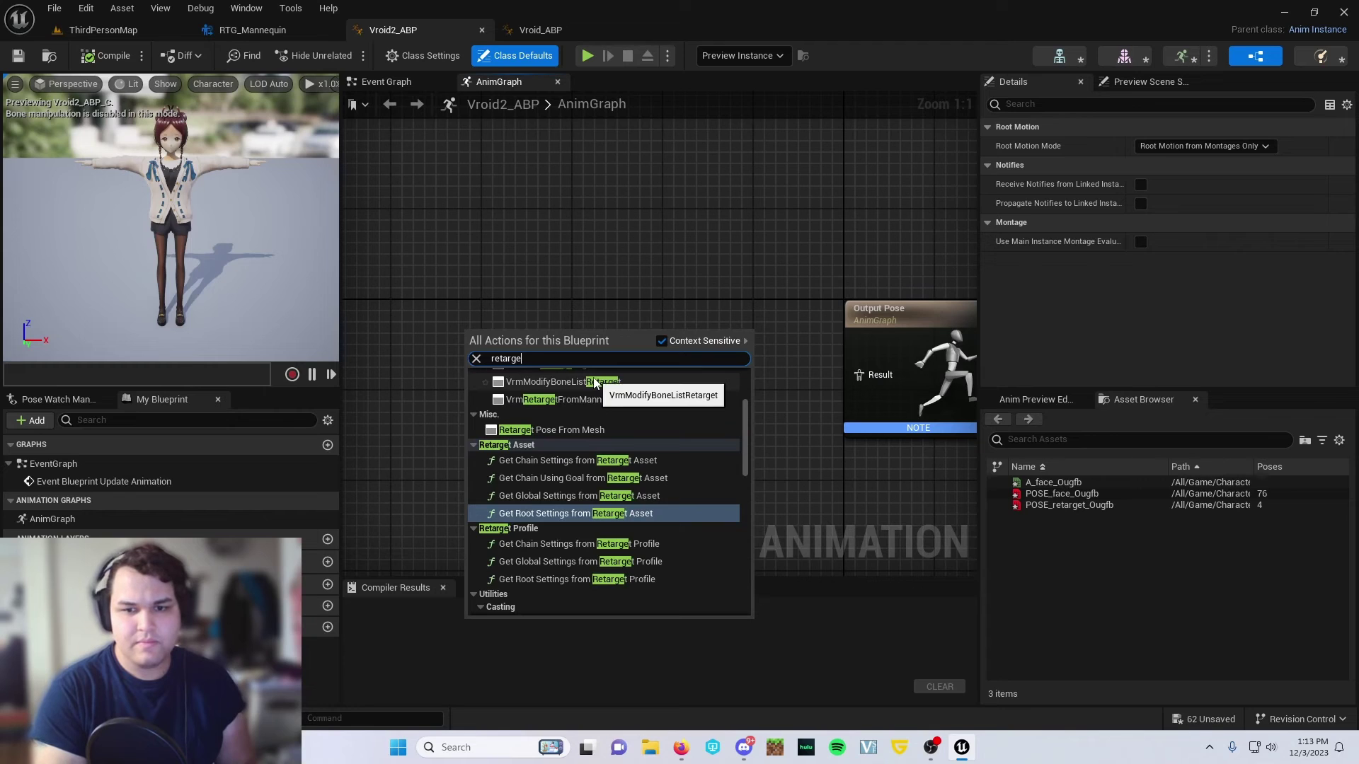
pyautogui.click(549, 430)
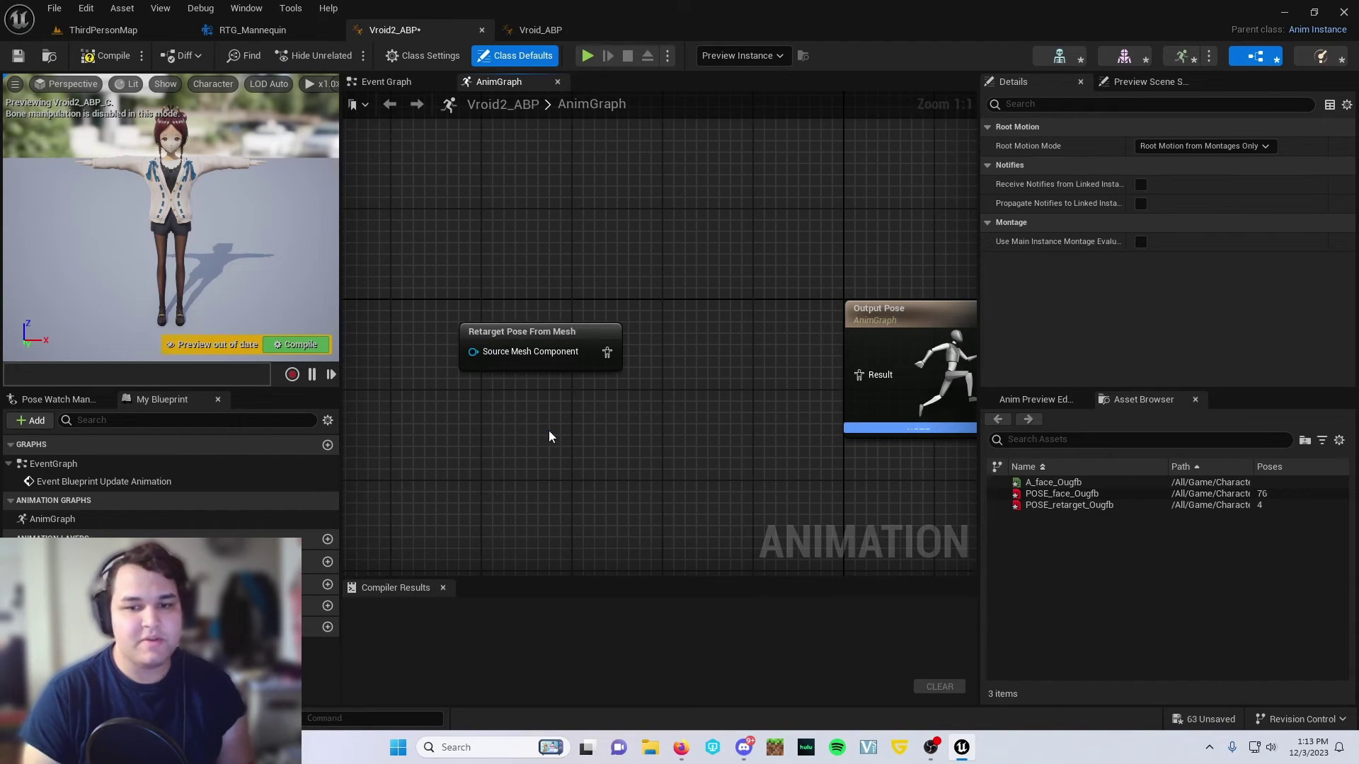
pyautogui.moveTo(568, 370); pyautogui.dragTo(450, 379)
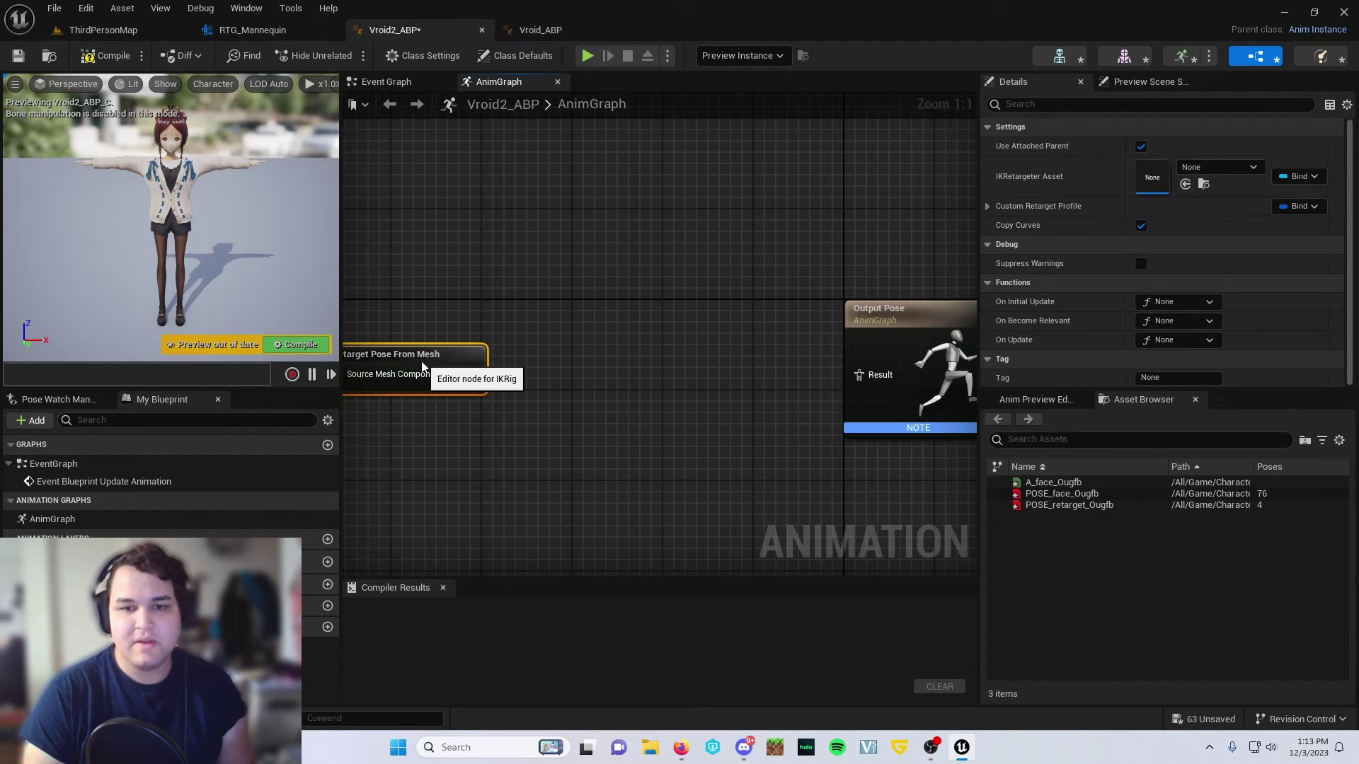
# Check the middle nodes of Vroid_ABP's AnimGraph and add a VrmSpringBone node to Vroid2_ABP ahead of Output Pose.
pyautogui.click(588, 28)
pyautogui.moveTo(740, 211); pyautogui.dragTo(540, 218, button='right')
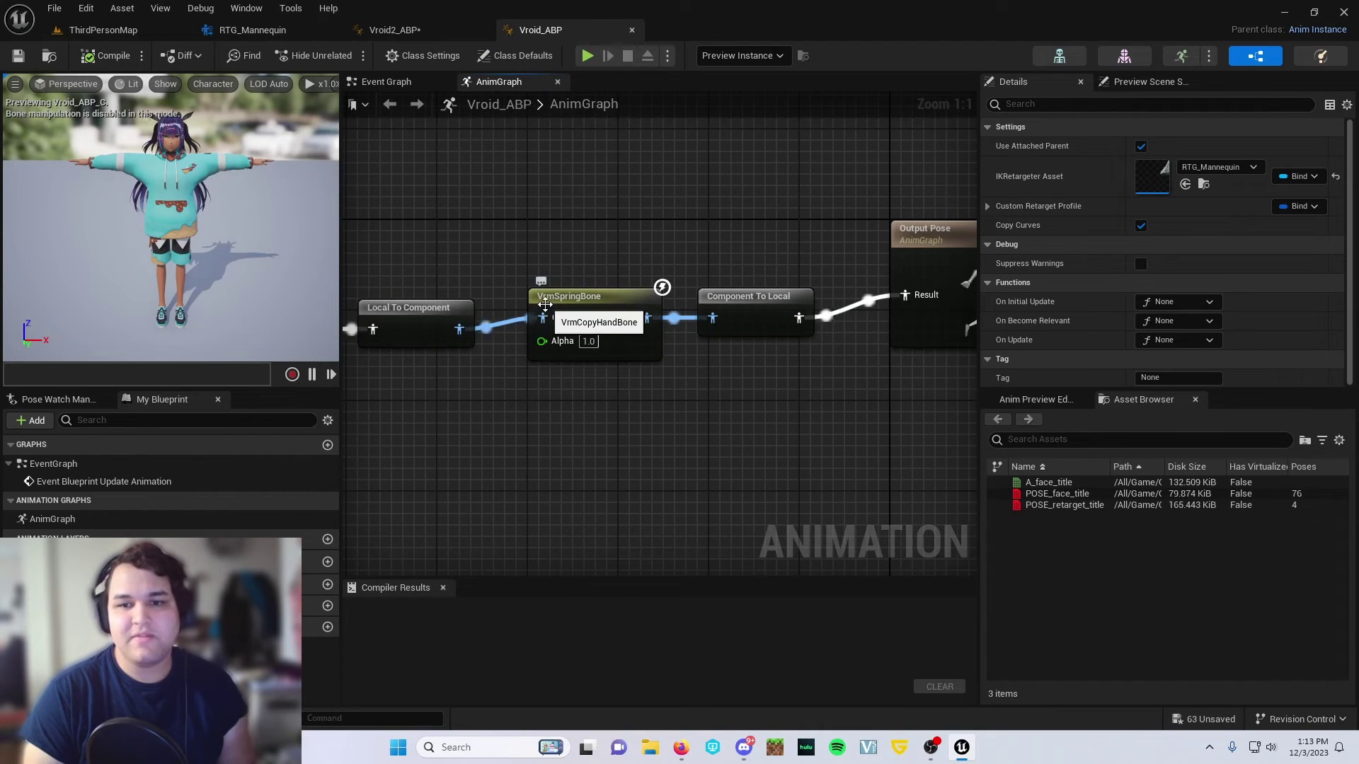
pyautogui.click(414, 31)
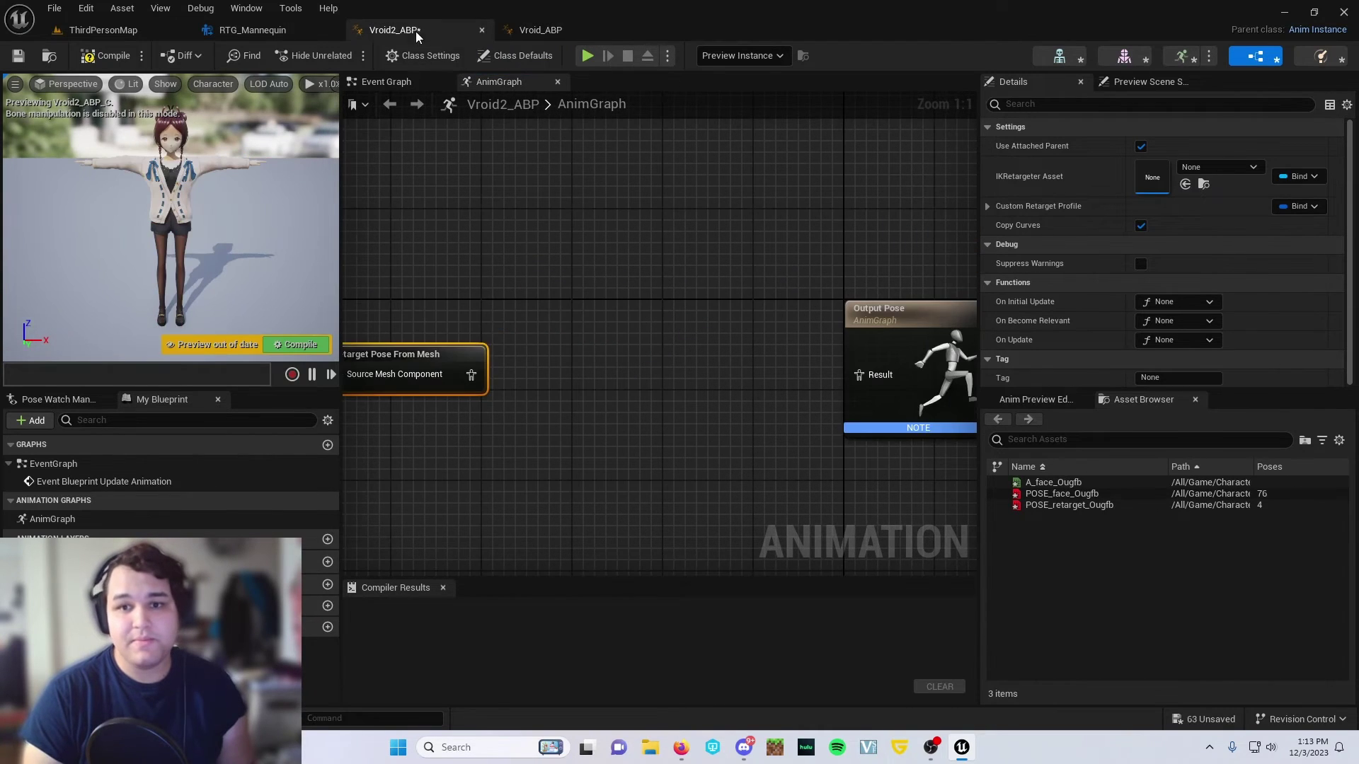
pyautogui.rightClick(603, 360)
pyautogui.write('vrm s')
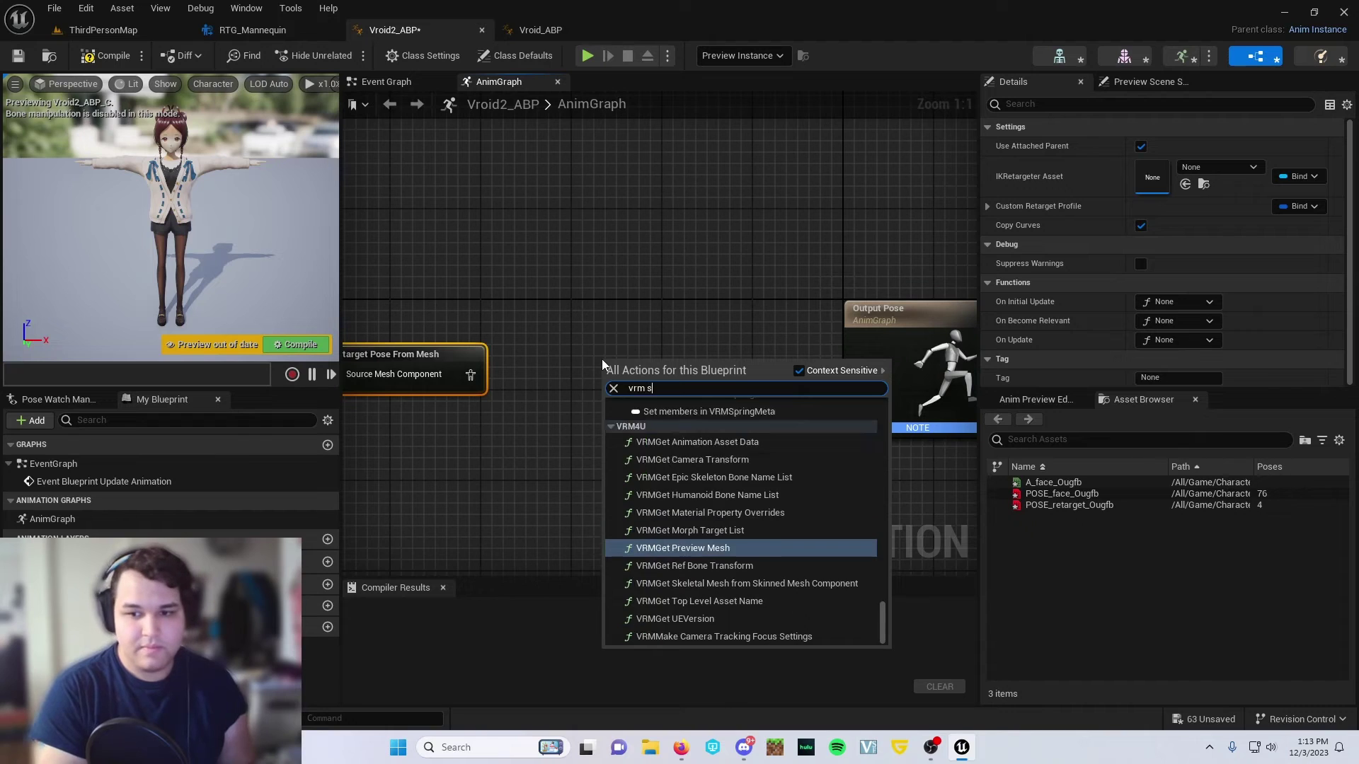
pyautogui.write('prig')
pyautogui.press('BackSpace')
pyautogui.press('Return')
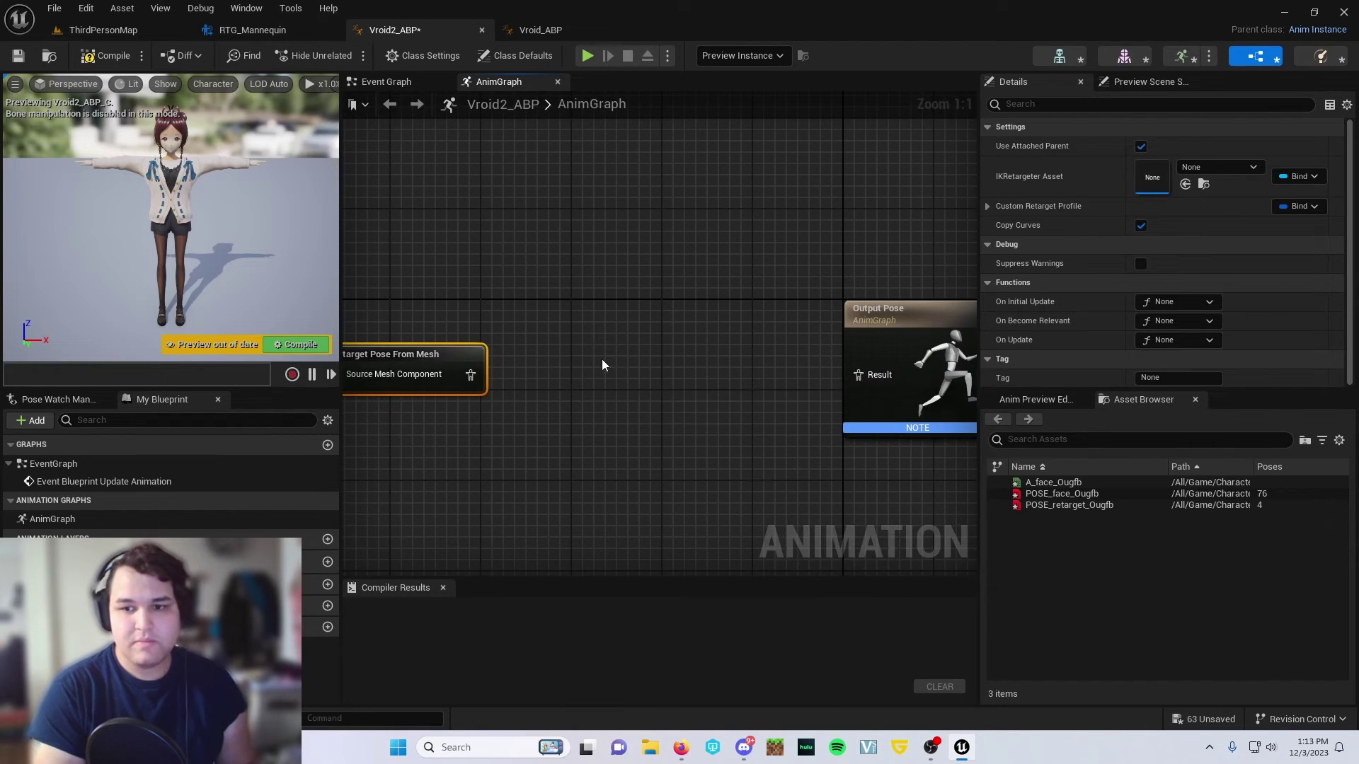
pyautogui.moveTo(671, 362); pyautogui.dragTo(665, 334)
# Connect Retarget Pose From Mesh through VrmSpringBone to Output Pose, and move the Local To Component and Component To Local conversion nodes above the chain.
pyautogui.moveTo(471, 374); pyautogui.dragTo(614, 359)
pyautogui.moveTo(511, 339); pyautogui.dragTo(535, 293)
pyautogui.moveTo(695, 316); pyautogui.dragTo(629, 308, button='right')
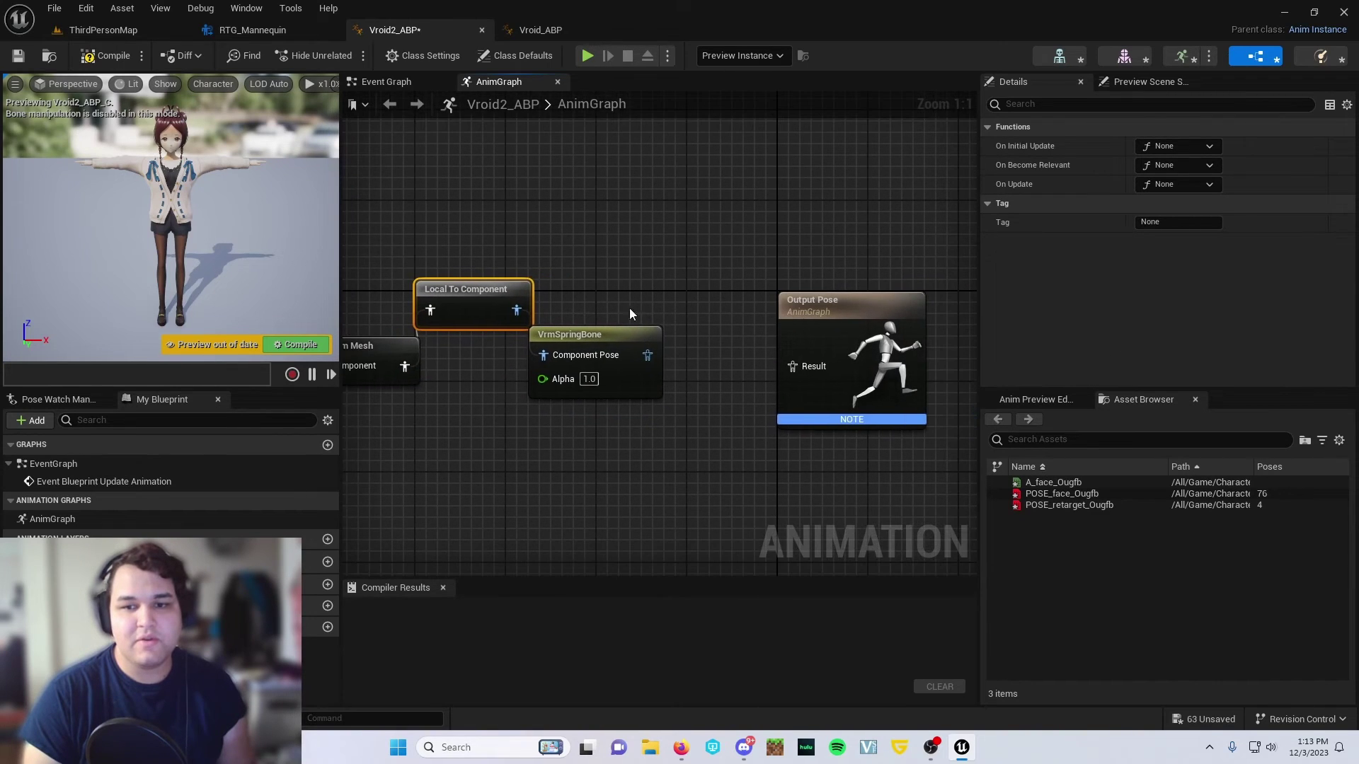
pyautogui.moveTo(647, 354); pyautogui.dragTo(786, 365)
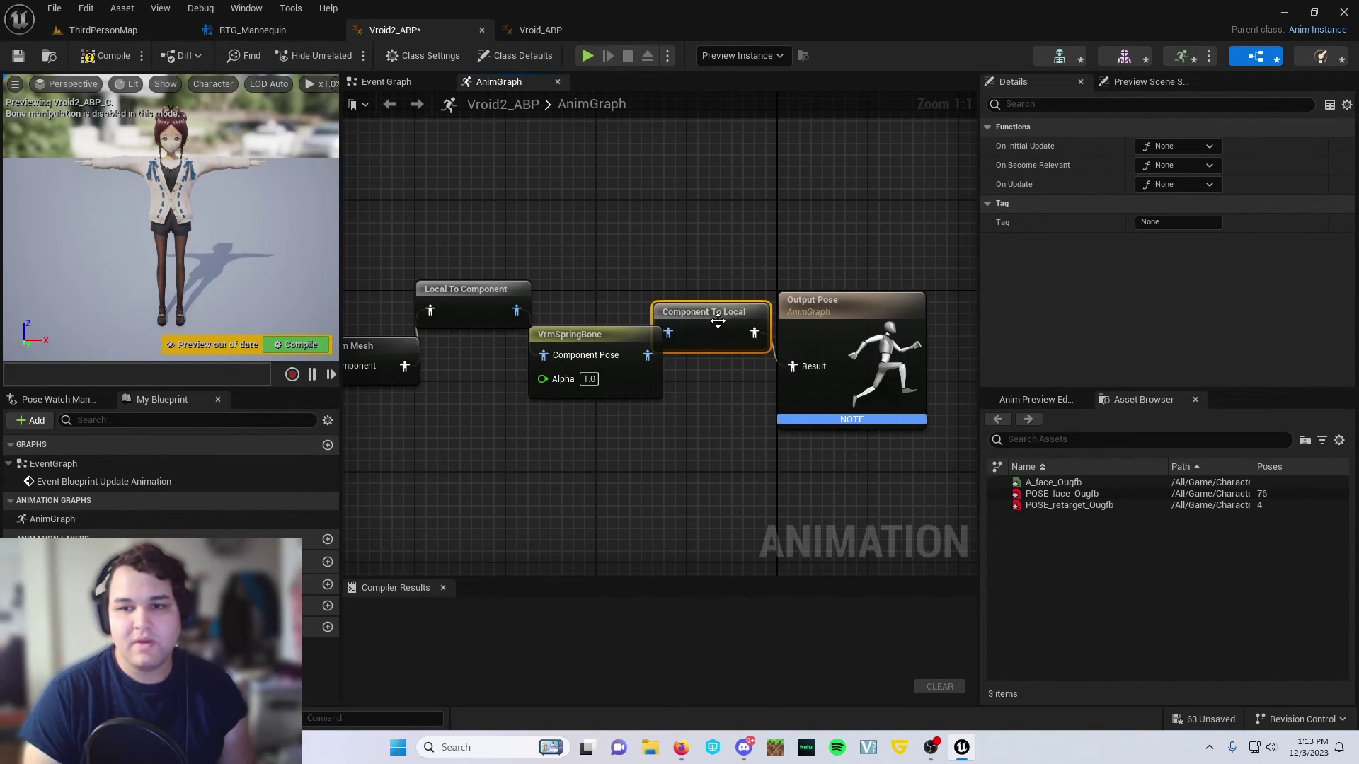
pyautogui.moveTo(718, 321); pyautogui.dragTo(721, 288)
pyautogui.moveTo(601, 440); pyautogui.dragTo(673, 422, button='right')
pyautogui.moveTo(530, 411); pyautogui.dragTo(588, 429, button='right')
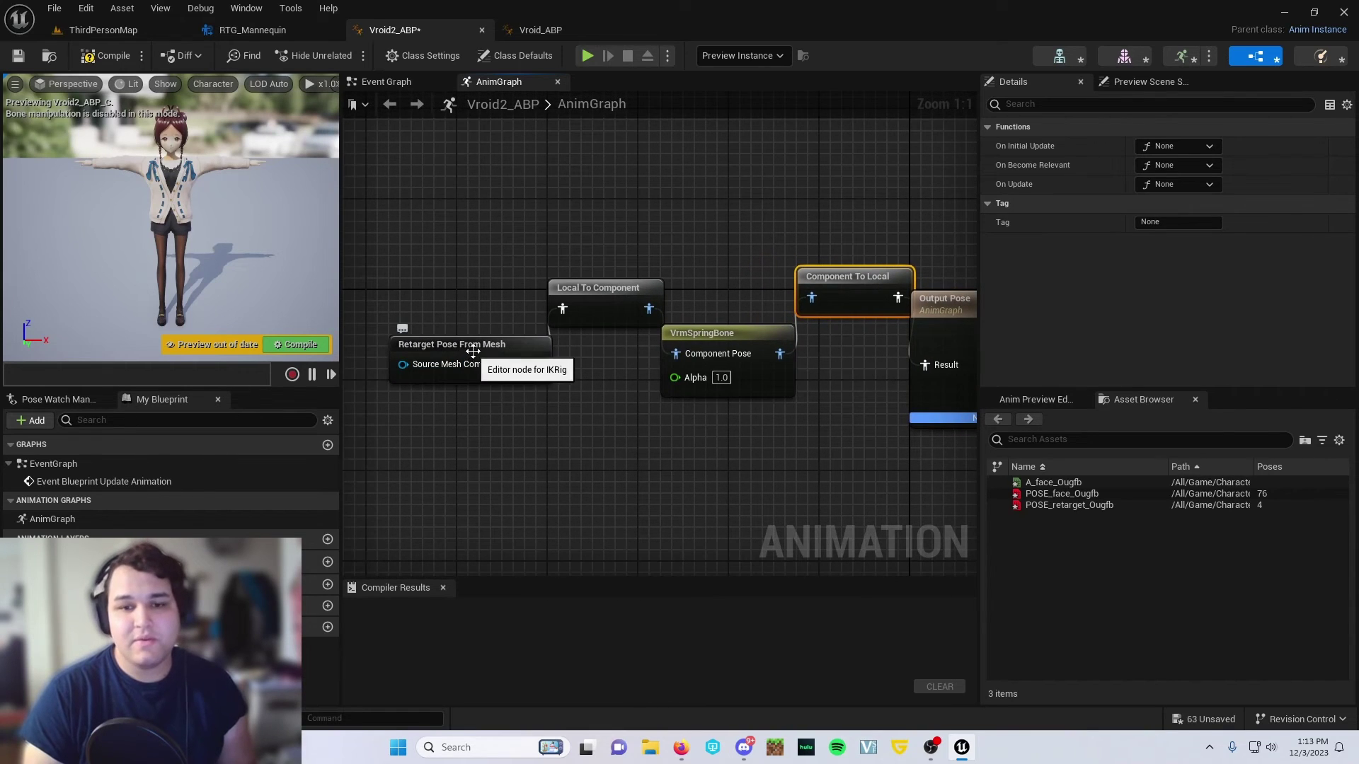
# Set the IKRetargeter Asset of the Retarget Pose From Mesh node to RTG_Ougfb.
pyautogui.click(461, 346)
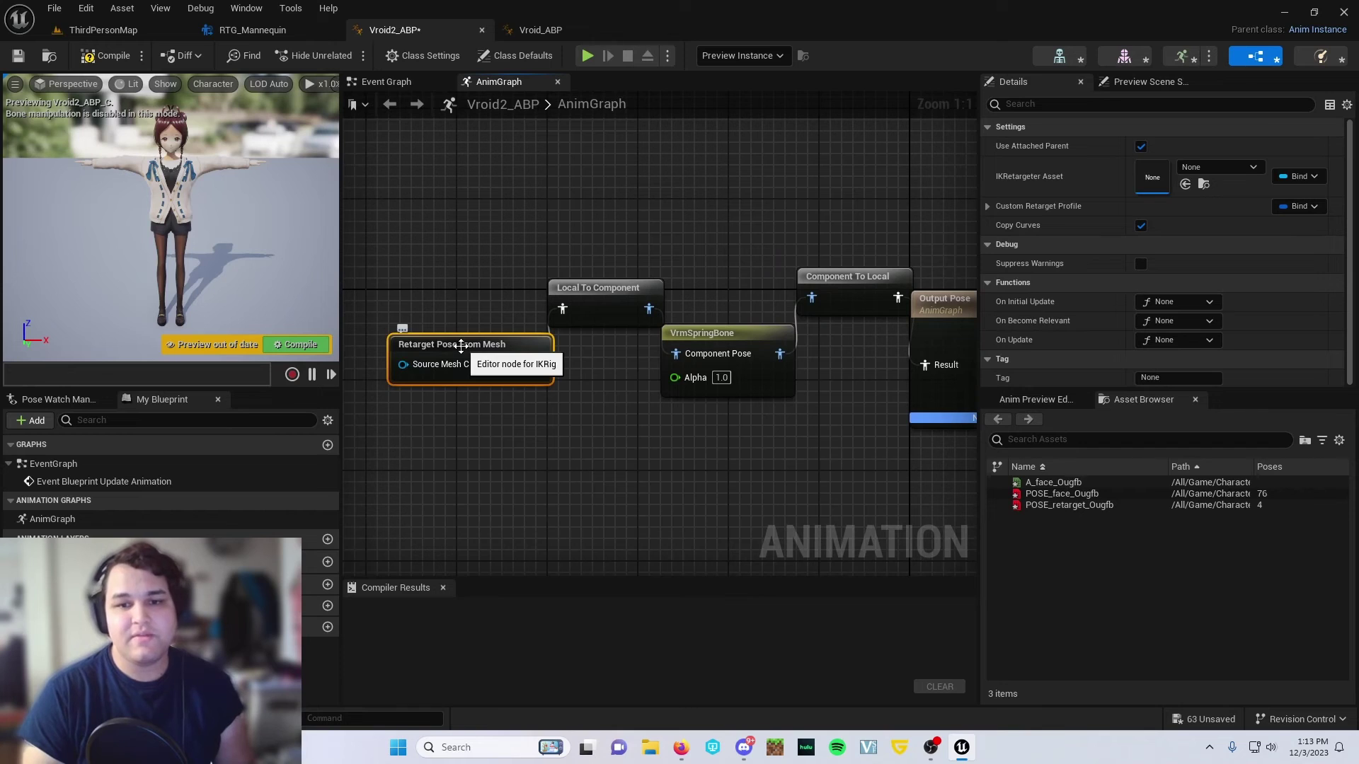
pyautogui.click(1200, 166)
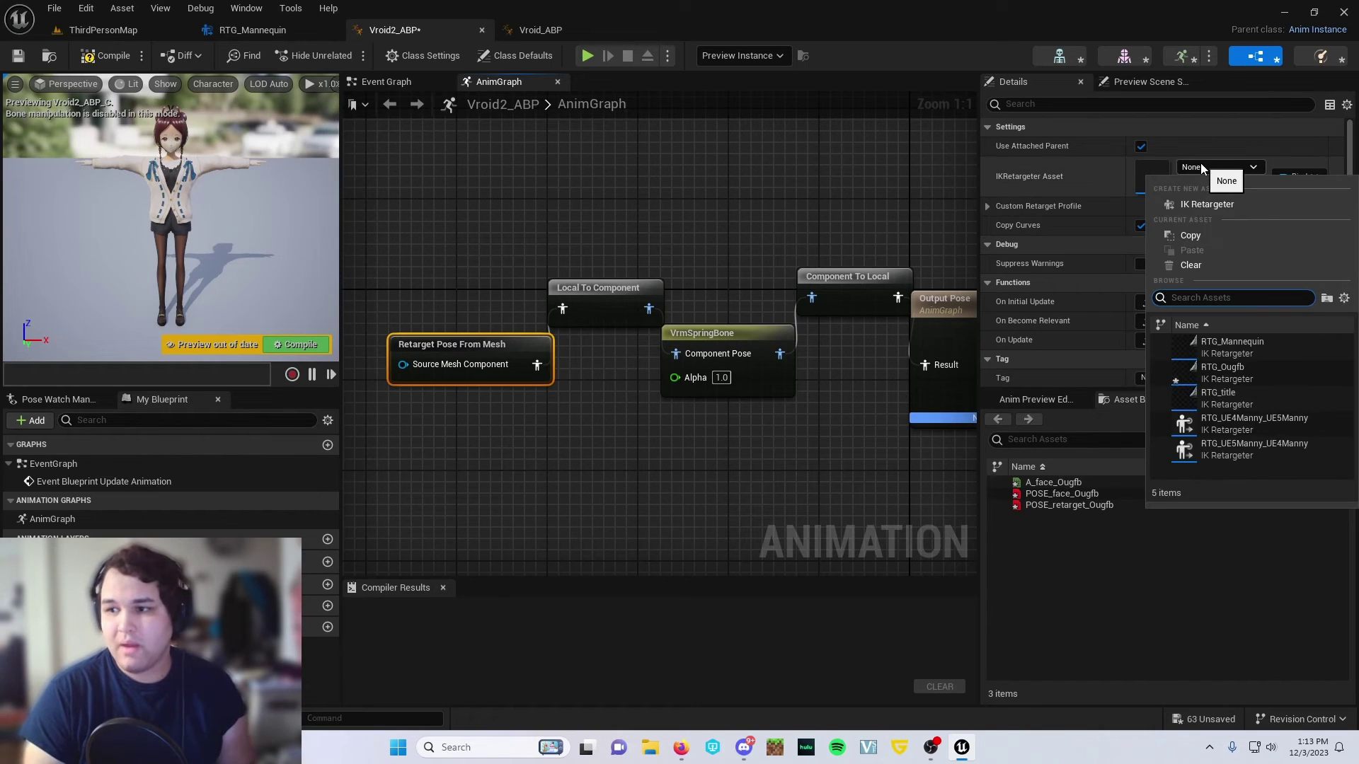
pyautogui.click(1246, 372)
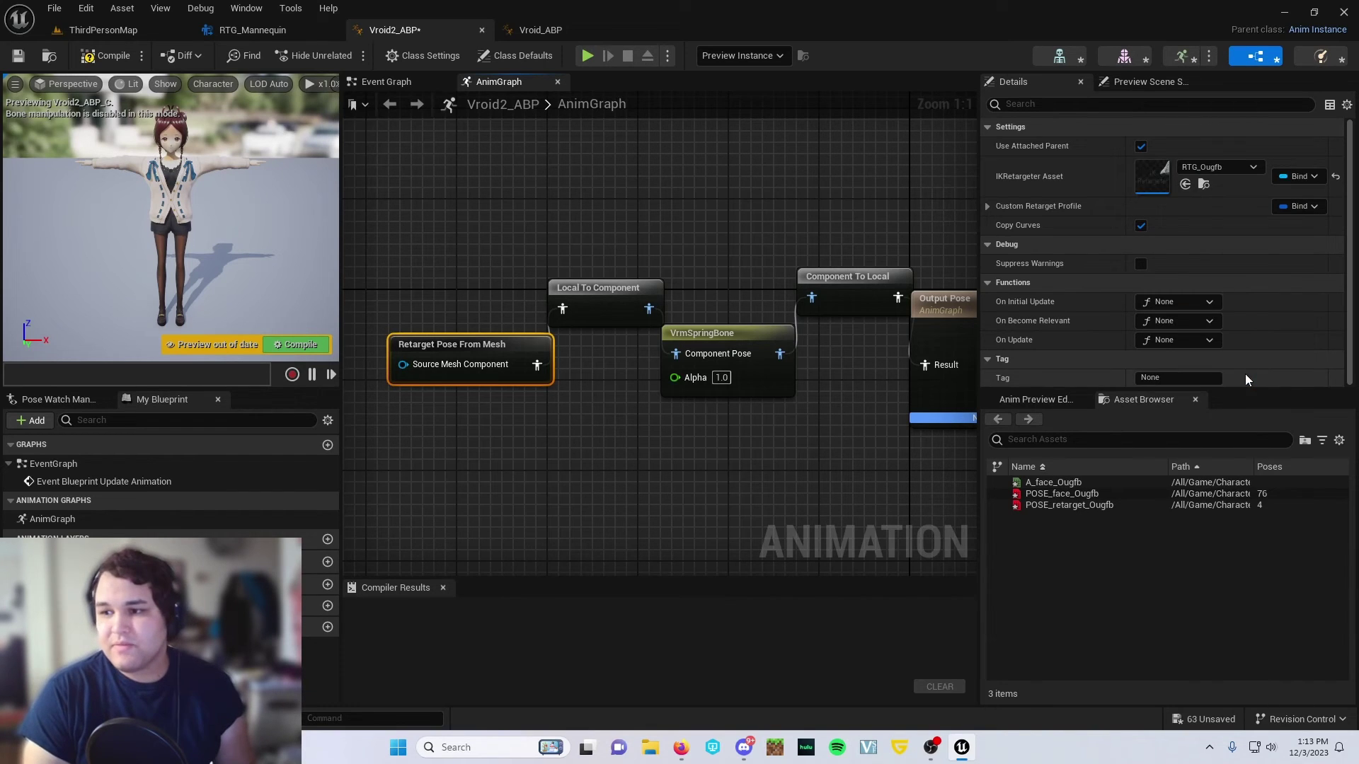
# Compare with Vroid_ABP's Retarget Pose From Mesh node and set the IKRetargeter Asset in Vroid2_ABP to RTG_Mannequin.
pyautogui.click(539, 30)
pyautogui.moveTo(516, 282); pyautogui.dragTo(775, 255, button='right')
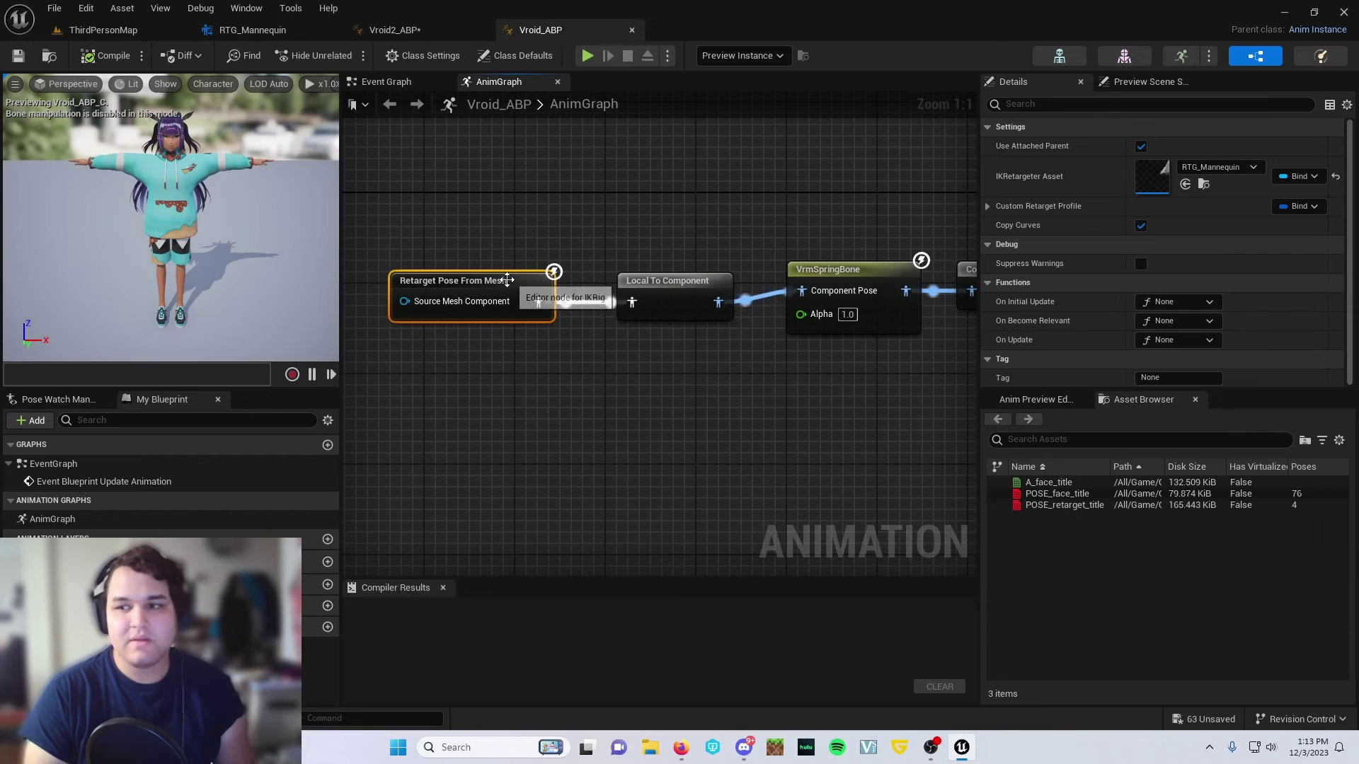
pyautogui.click(395, 30)
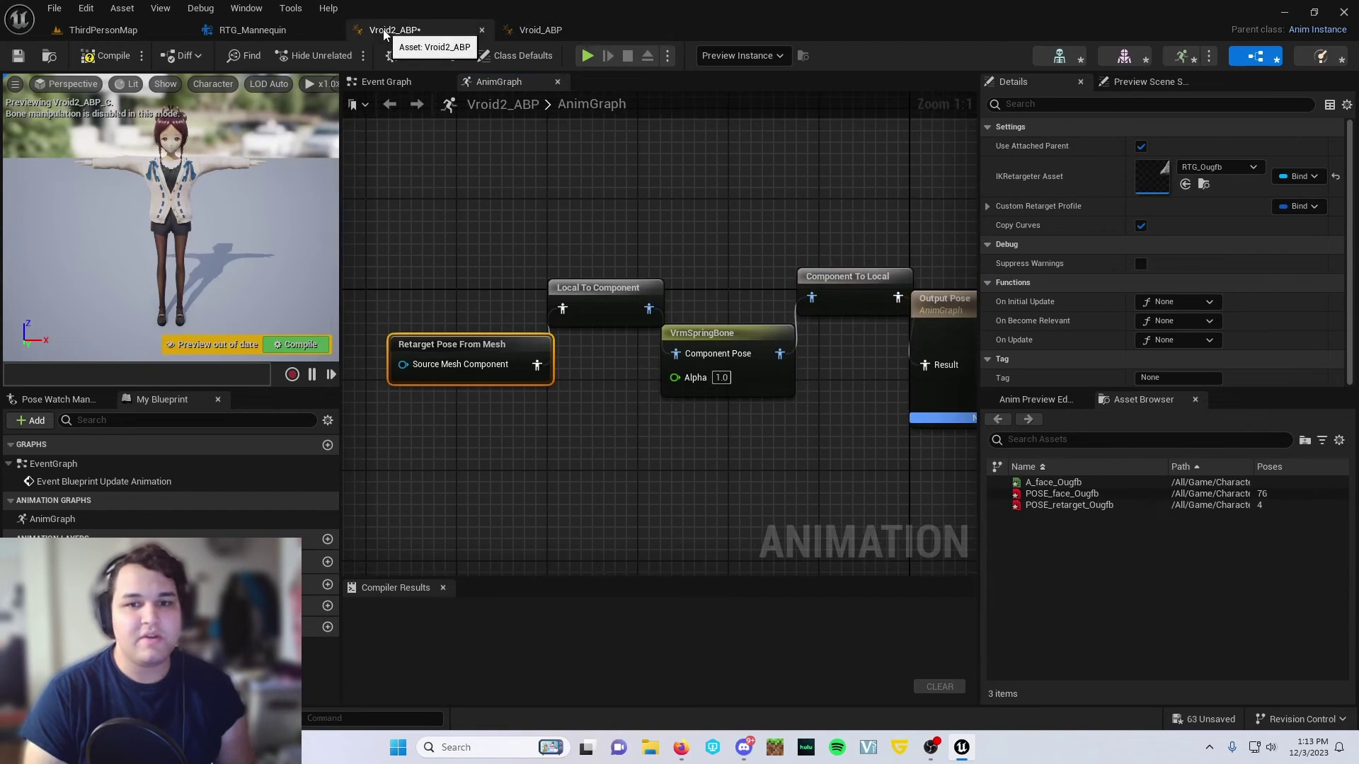
pyautogui.click(1204, 165)
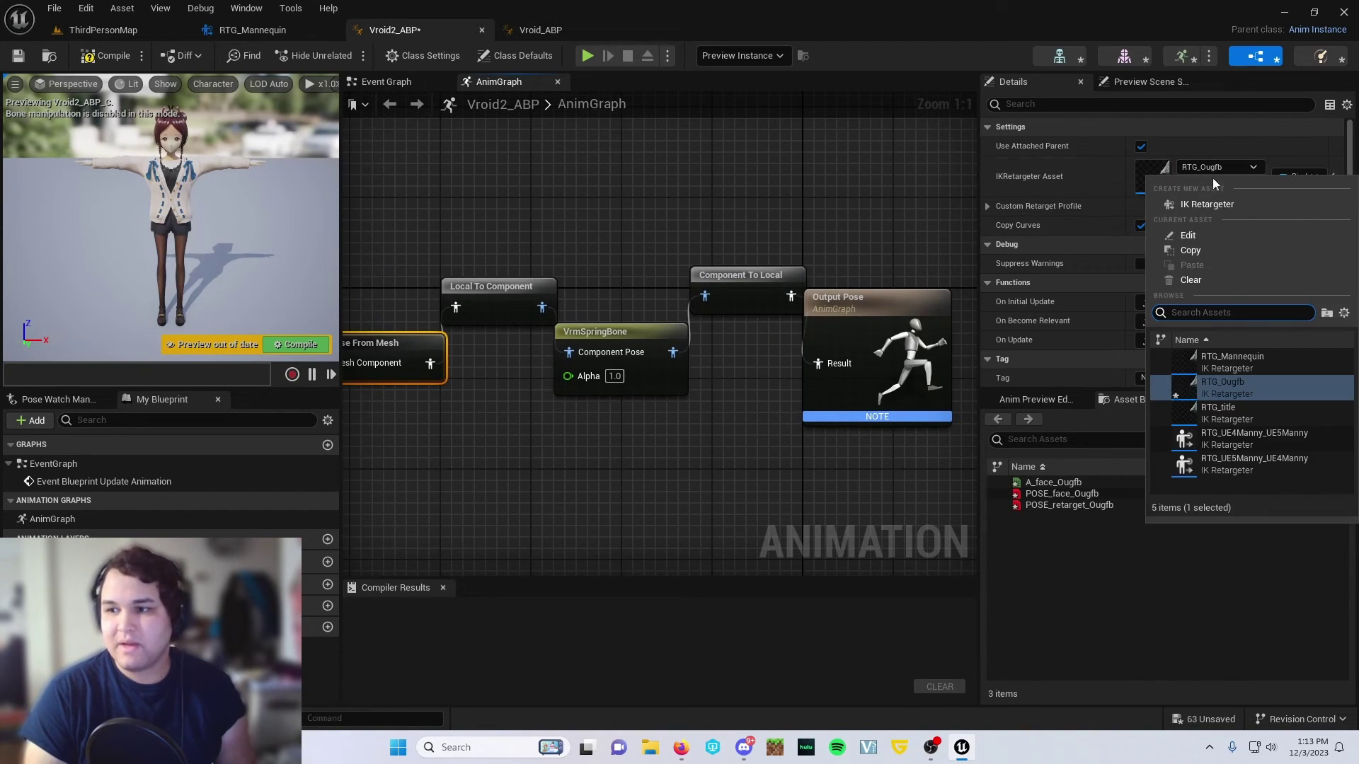
pyautogui.click(1240, 360)
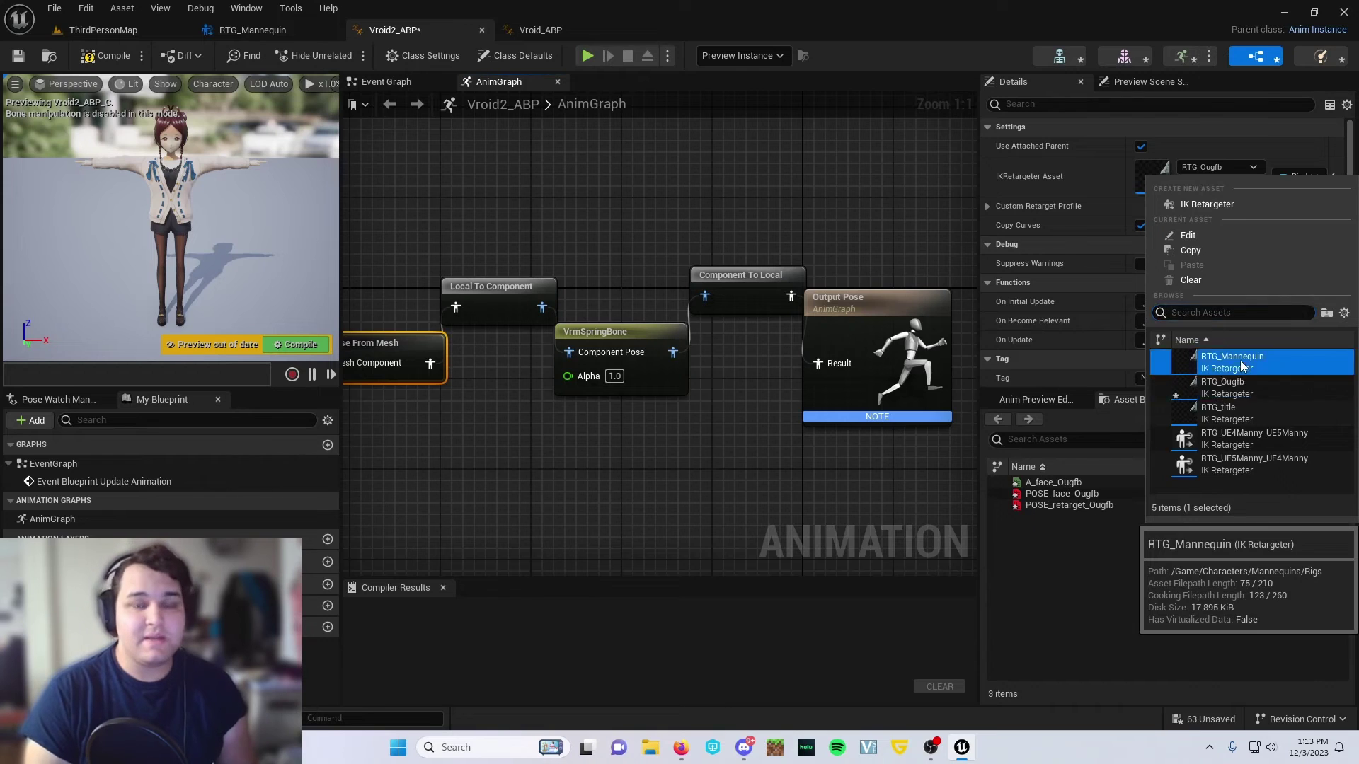
pyautogui.moveTo(561, 449); pyautogui.dragTo(674, 437, button='right')
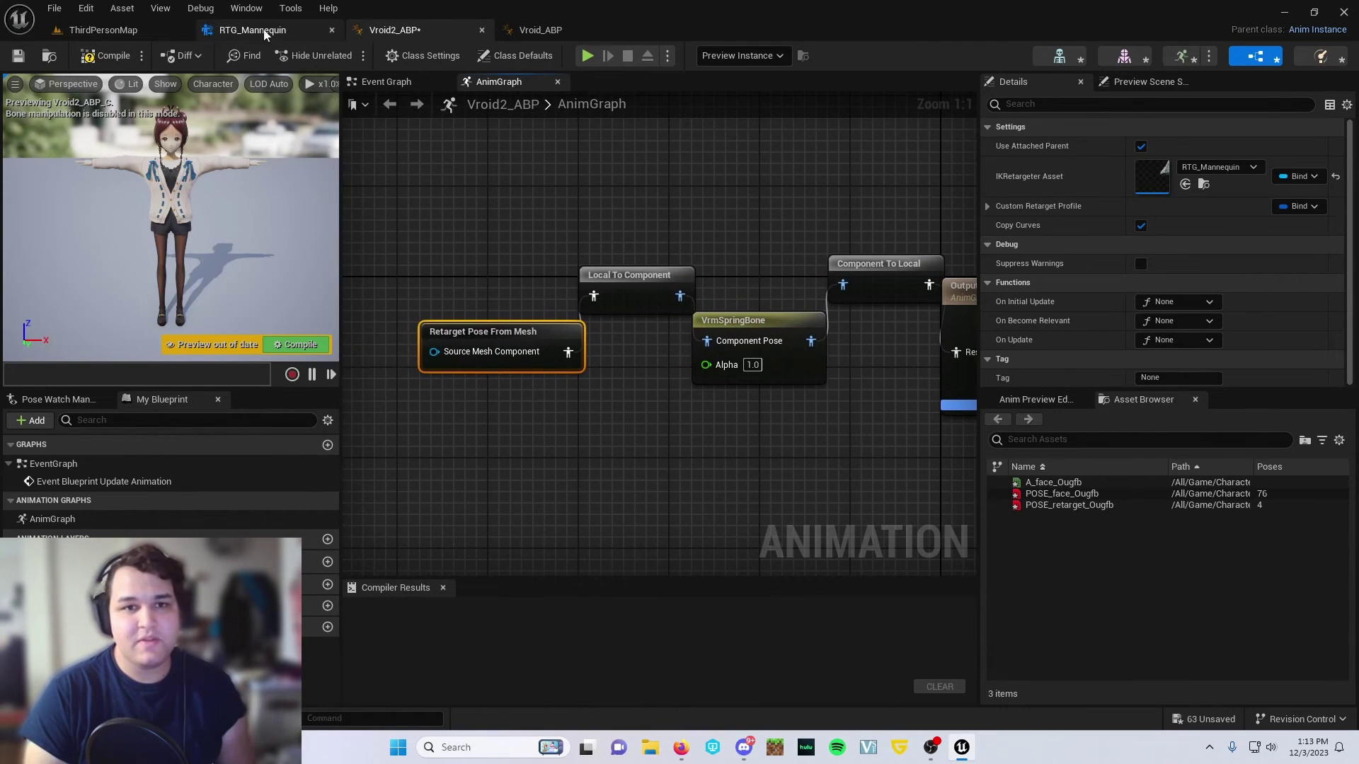
# Set the VrmSpringBone node's Vrm Meta Object to VM_Ougfb_VrmMeta and compile Vroid2_ABP.
pyautogui.moveTo(592, 210); pyautogui.dragTo(488, 190, button='right')
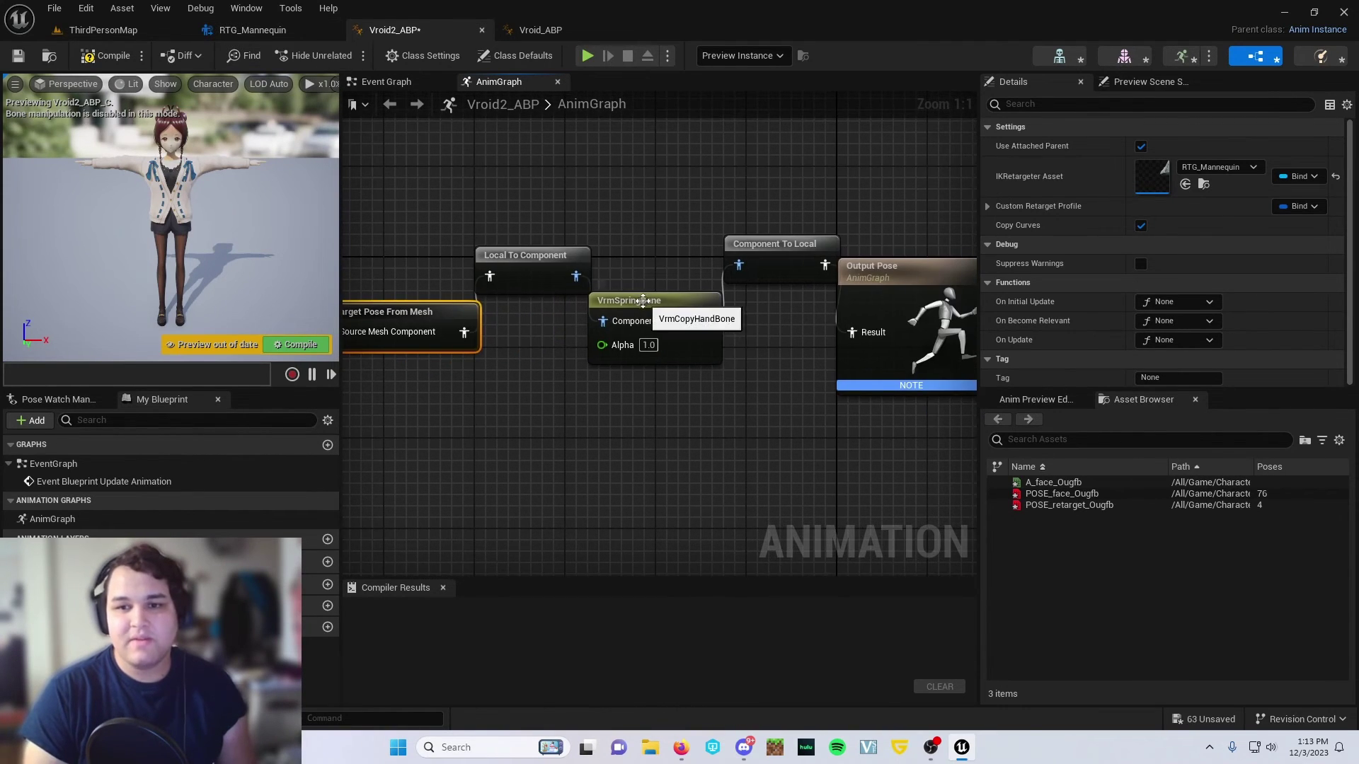
pyautogui.click(640, 301)
pyautogui.click(1187, 150)
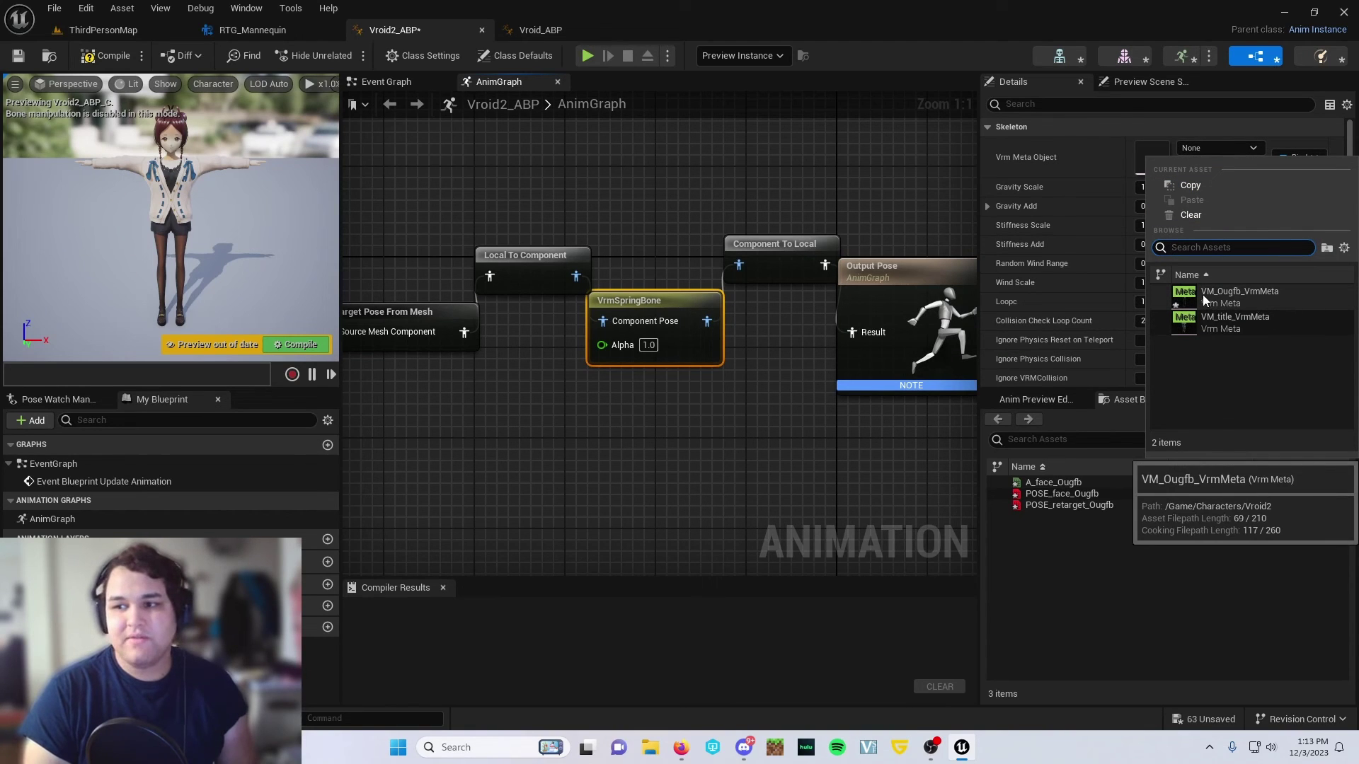
pyautogui.click(1248, 294)
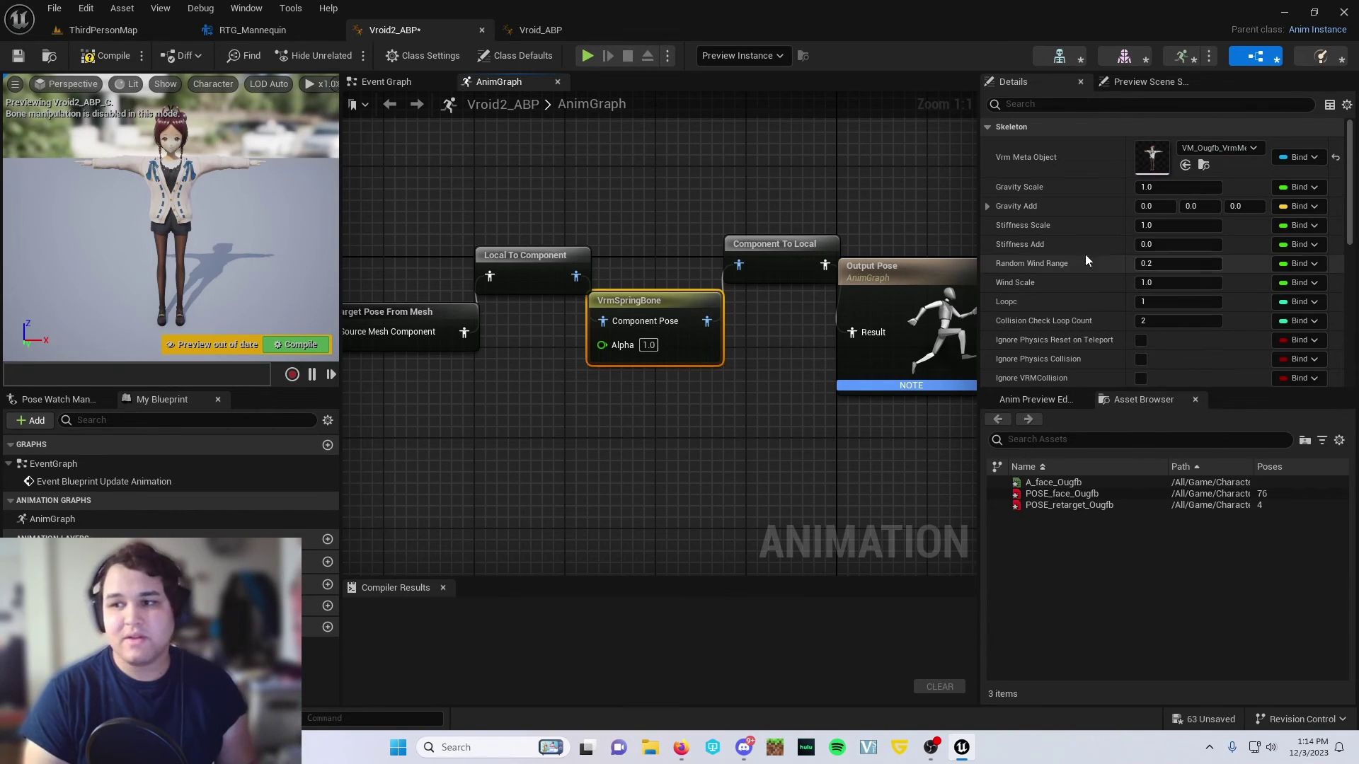
pyautogui.click(88, 58)
pyautogui.scroll(-2, 525, 189)
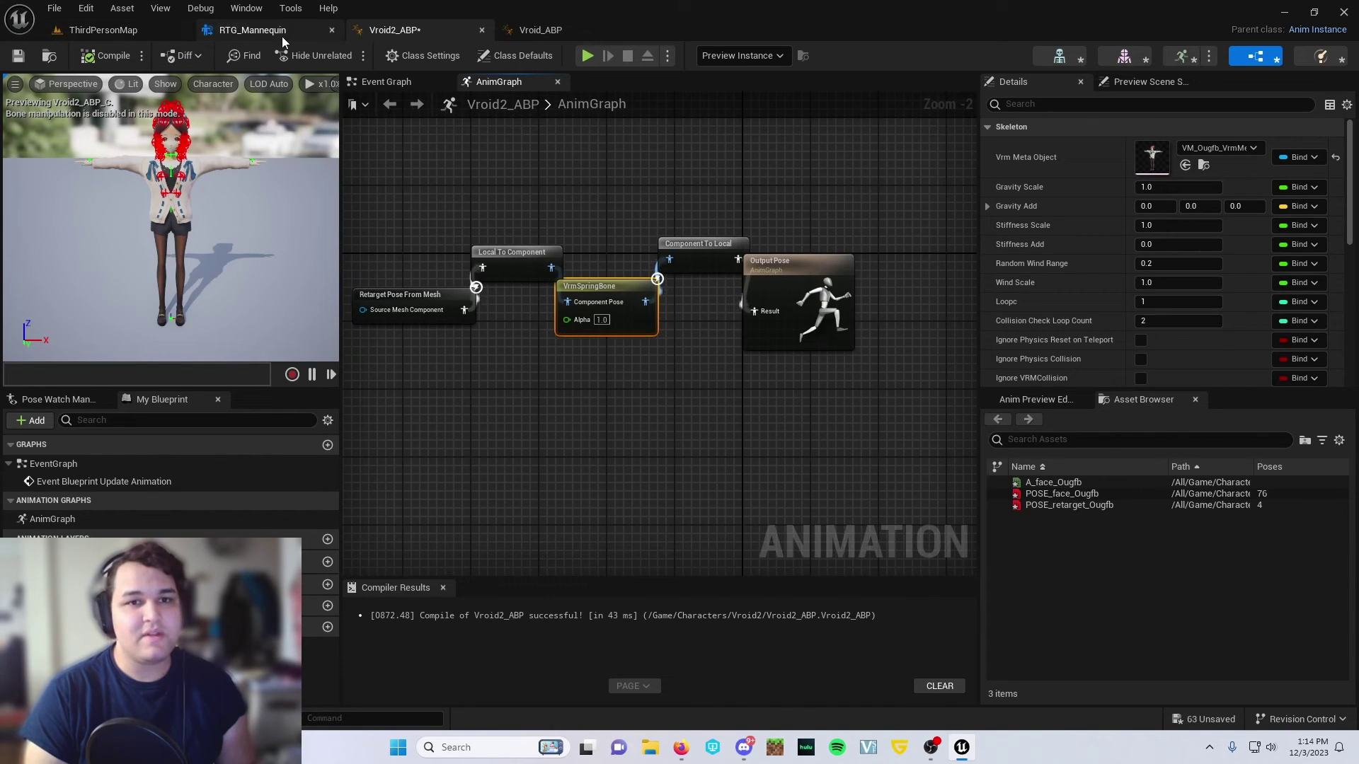
# Return to the ThirdPersonMap level and open the BP_ThirdPersonCharacter Blueprint from the project content for editing.
pyautogui.click(122, 30)
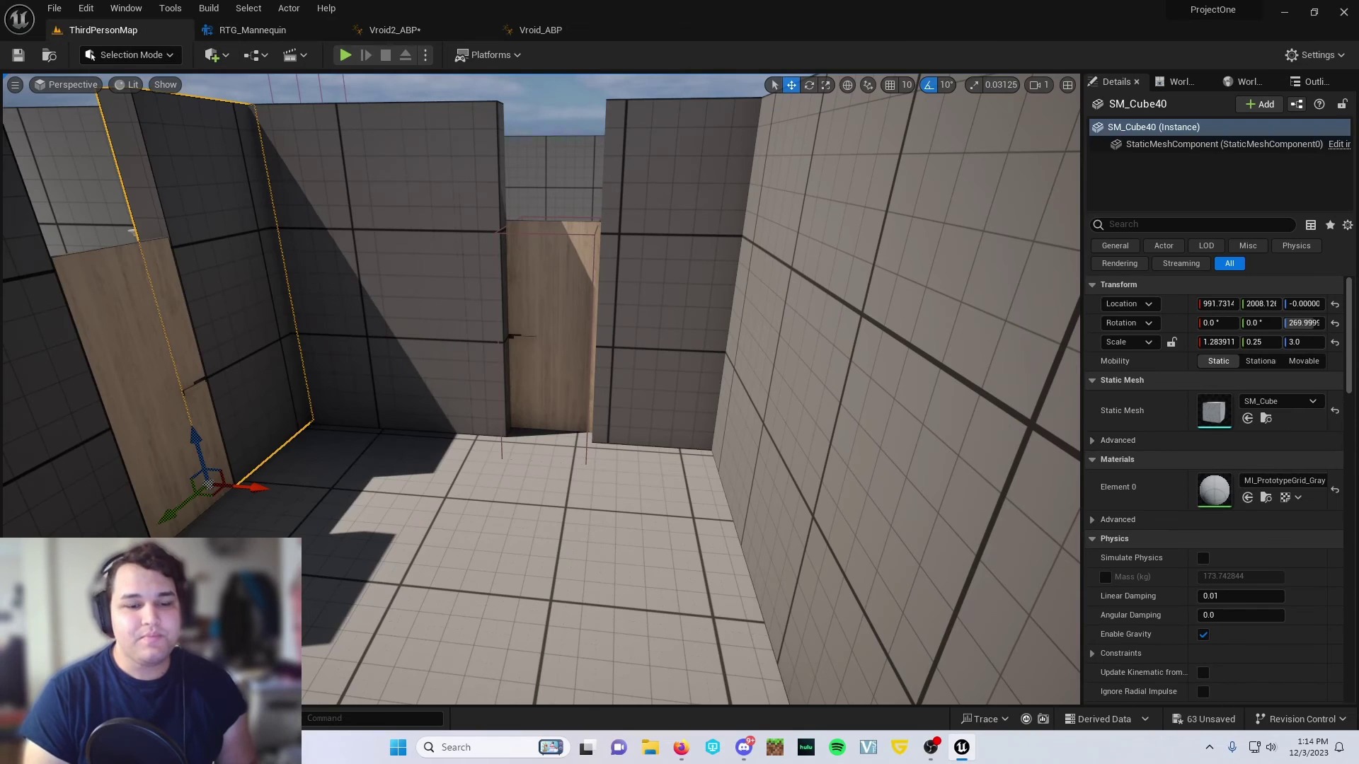
pyautogui.click(55, 718)
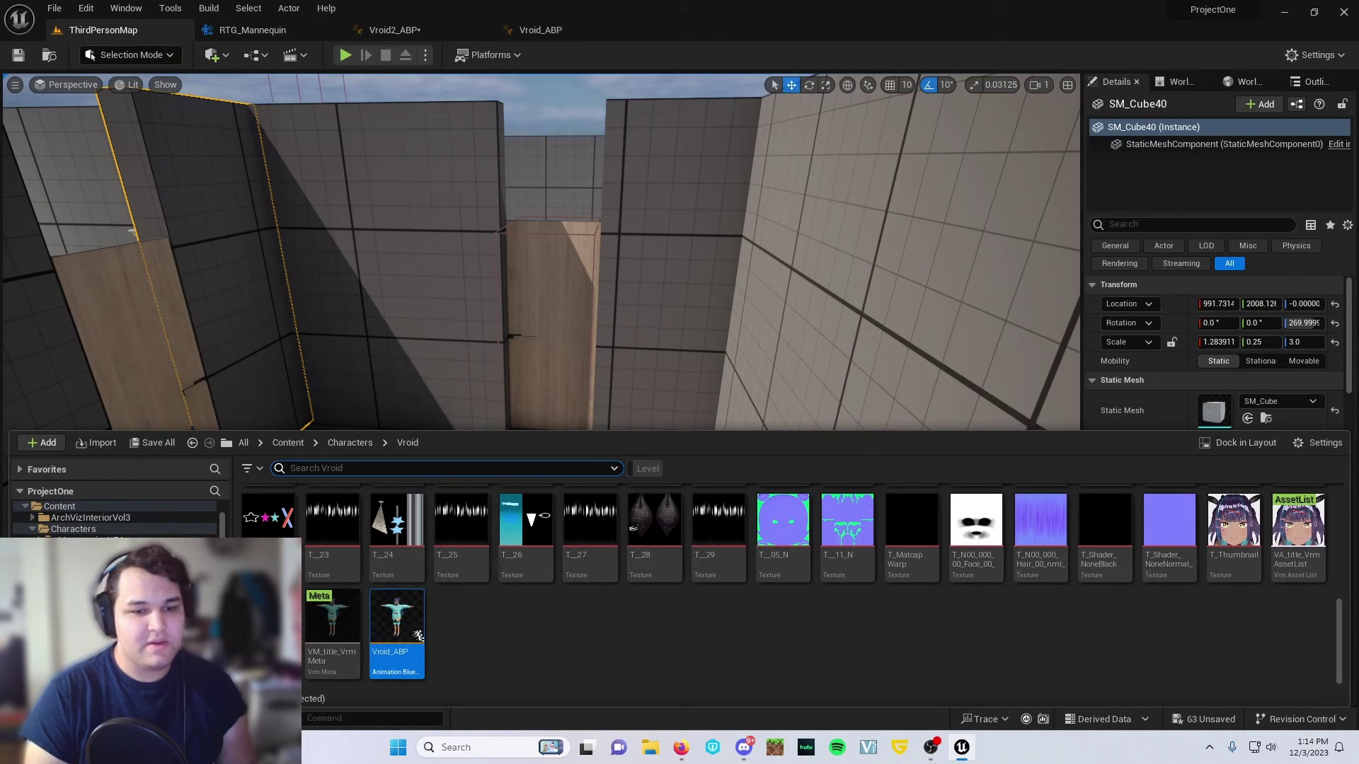
pyautogui.click(76, 630)
pyautogui.doubleClick(267, 523)
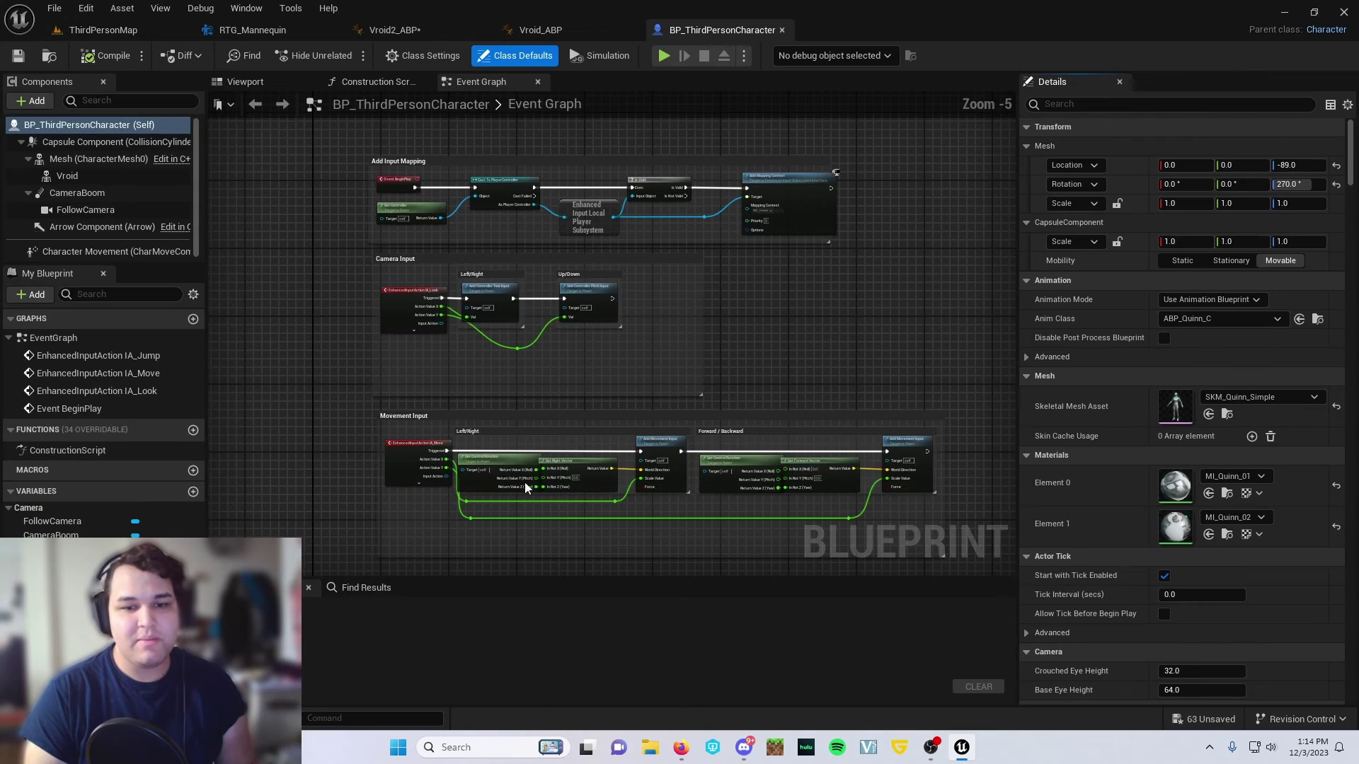
# Set the Anim Class of the Vroid mesh component in the character Blueprint to Vroid2_ABP.
pyautogui.click(244, 82)
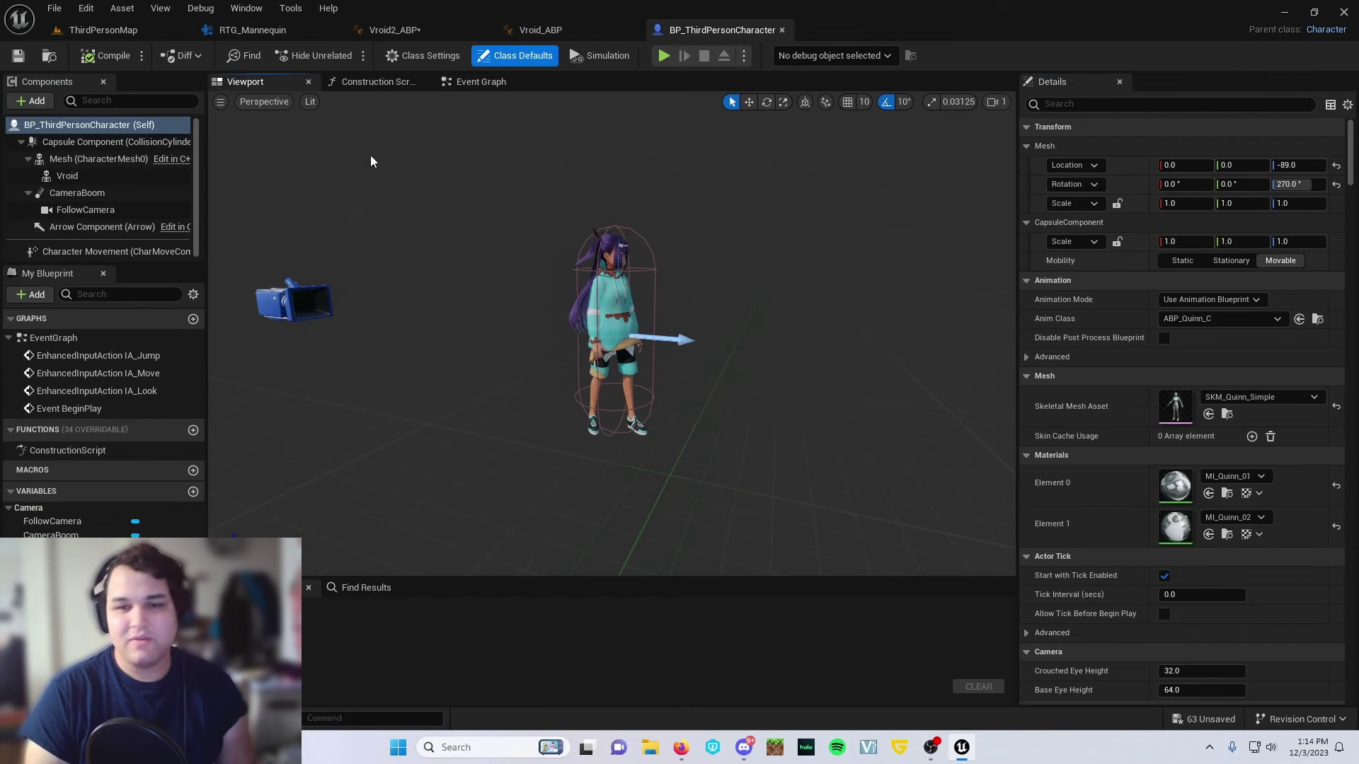
pyautogui.click(612, 301)
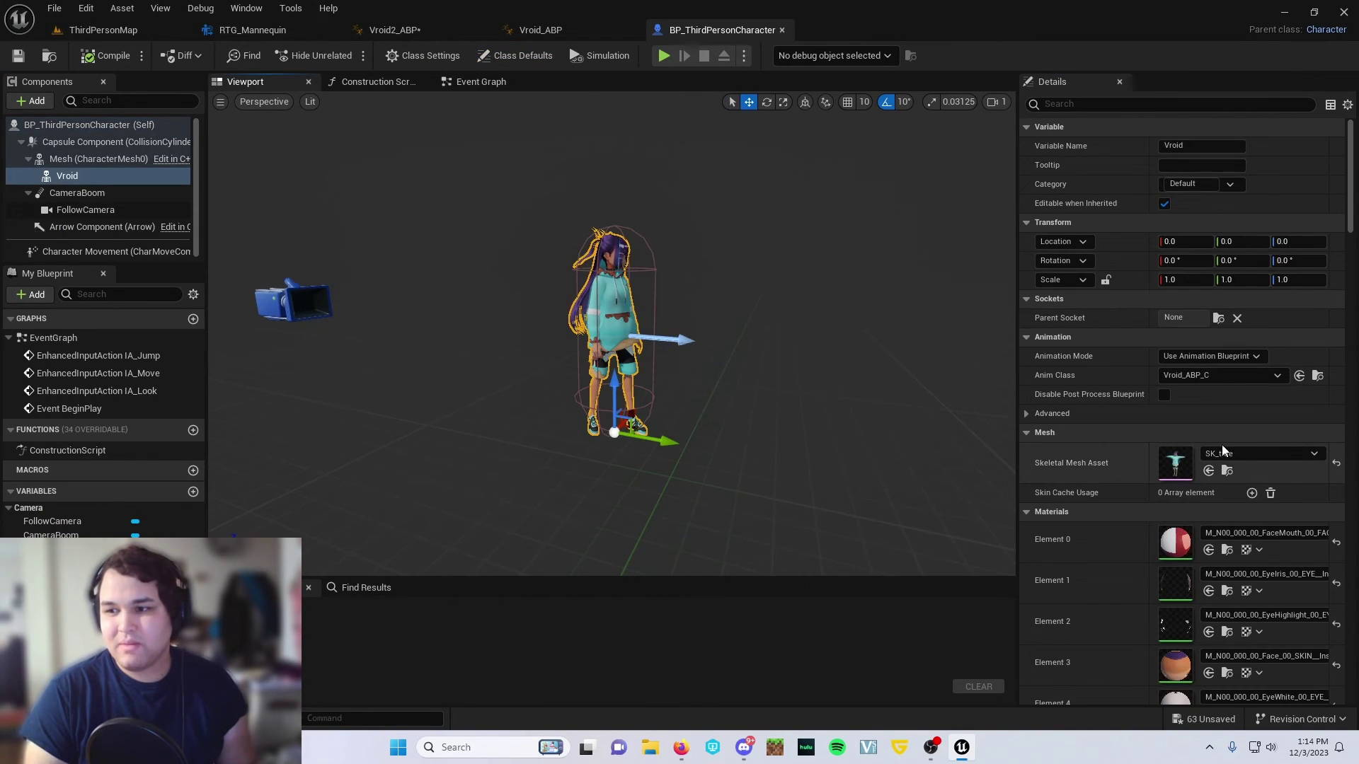
pyautogui.click(1208, 376)
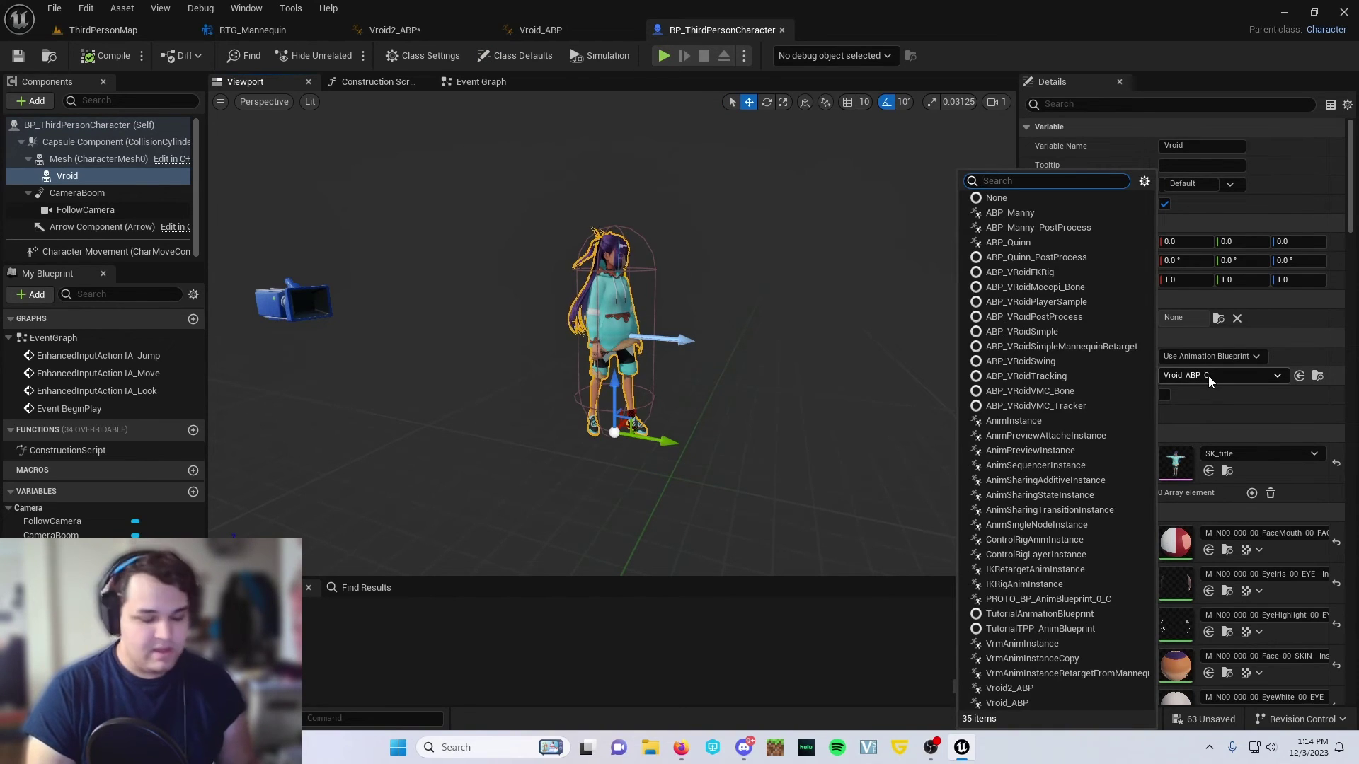
pyautogui.write('vroi')
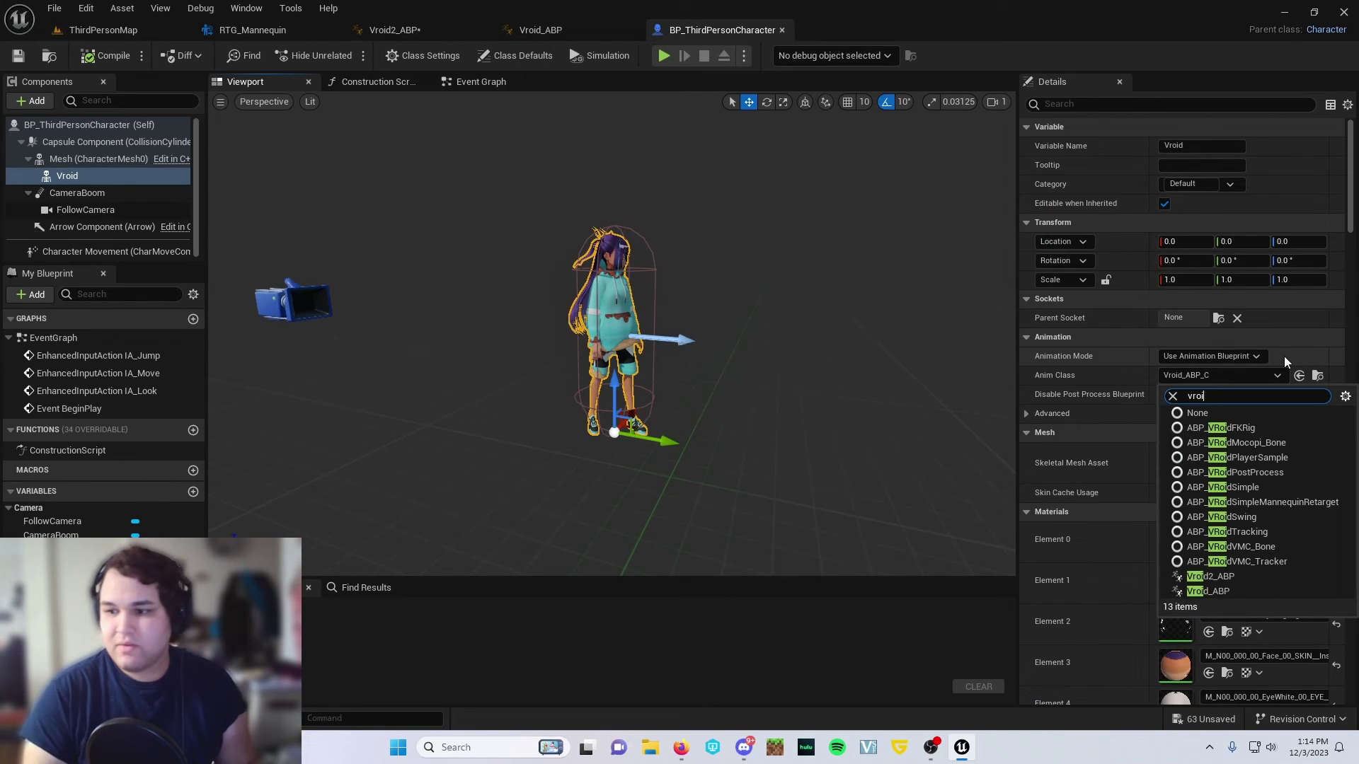
pyautogui.click(1212, 574)
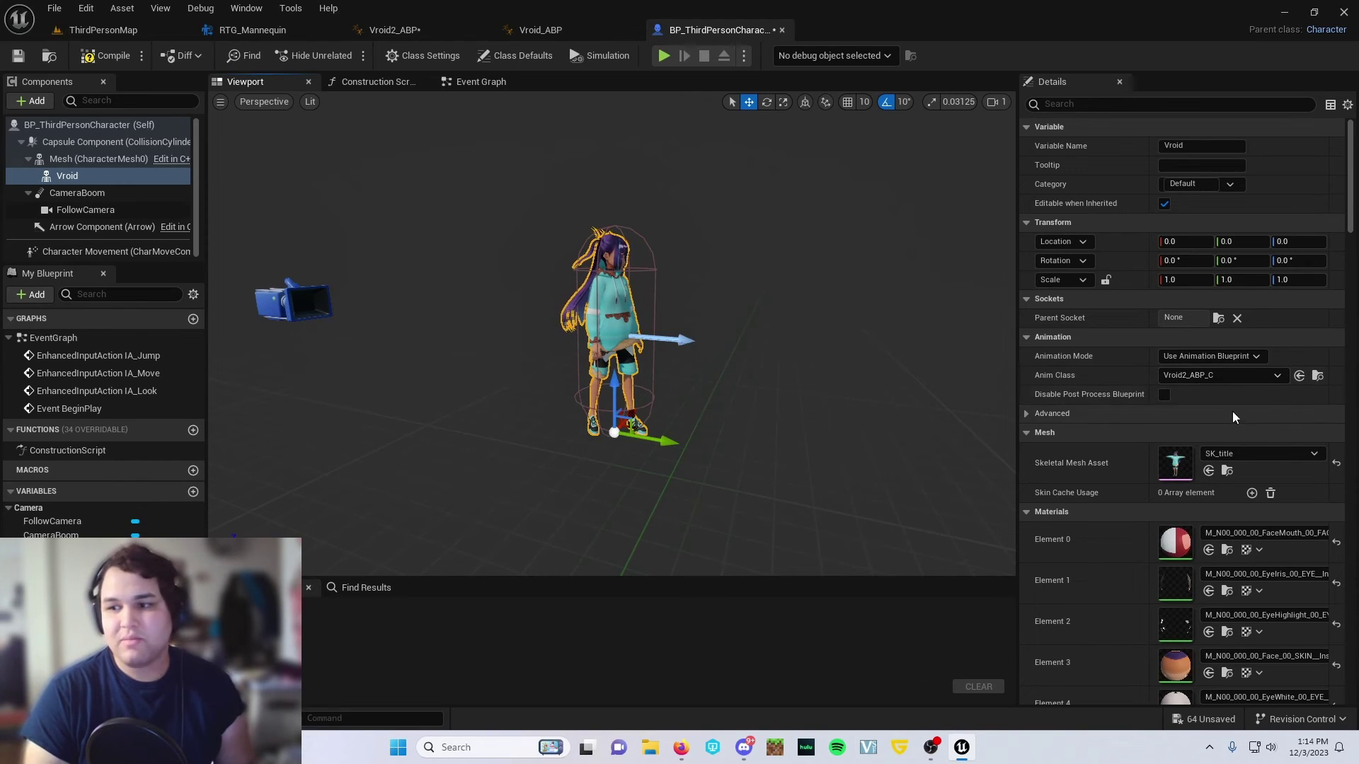
# Set the Vroid component's Skeletal Mesh Asset to SK_Ougfb, compile the Blueprint and inspect the character up close.
pyautogui.click(1241, 457)
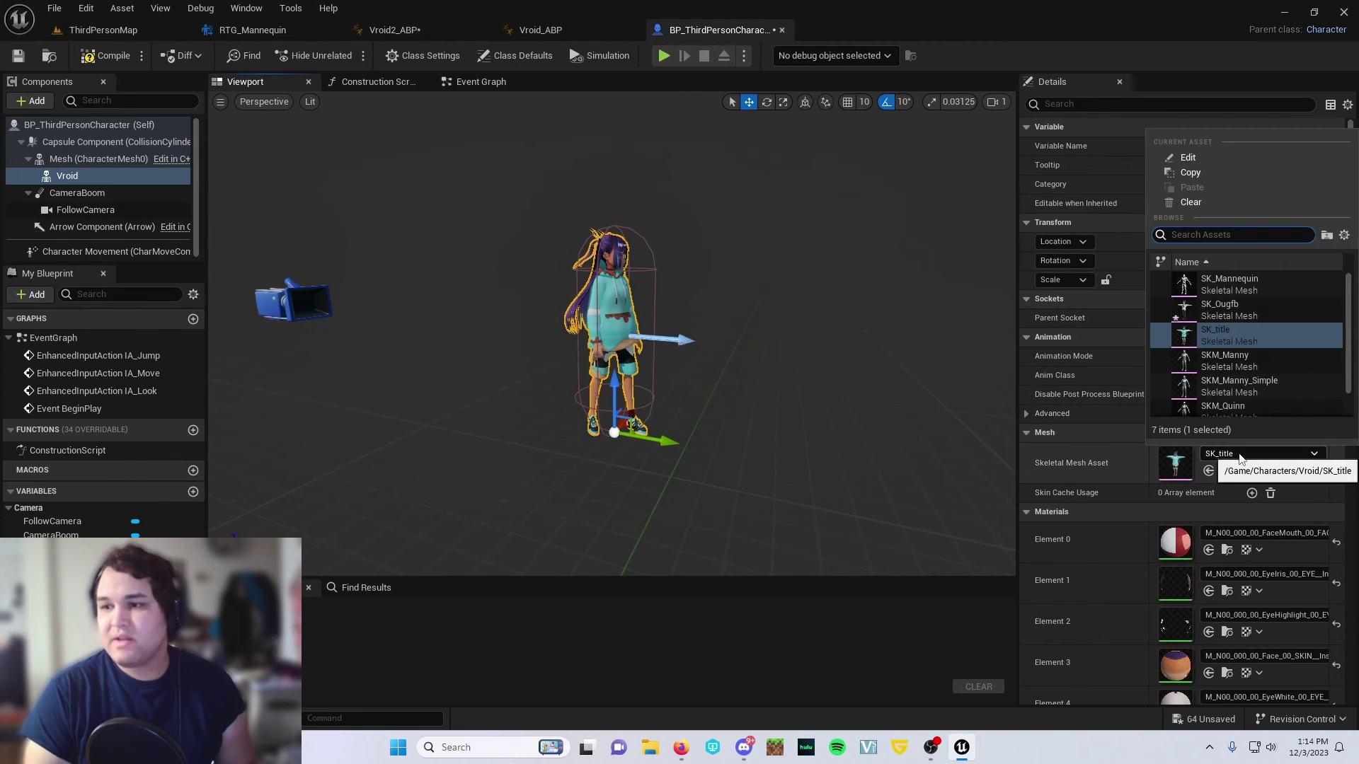
pyautogui.click(1213, 310)
pyautogui.click(122, 56)
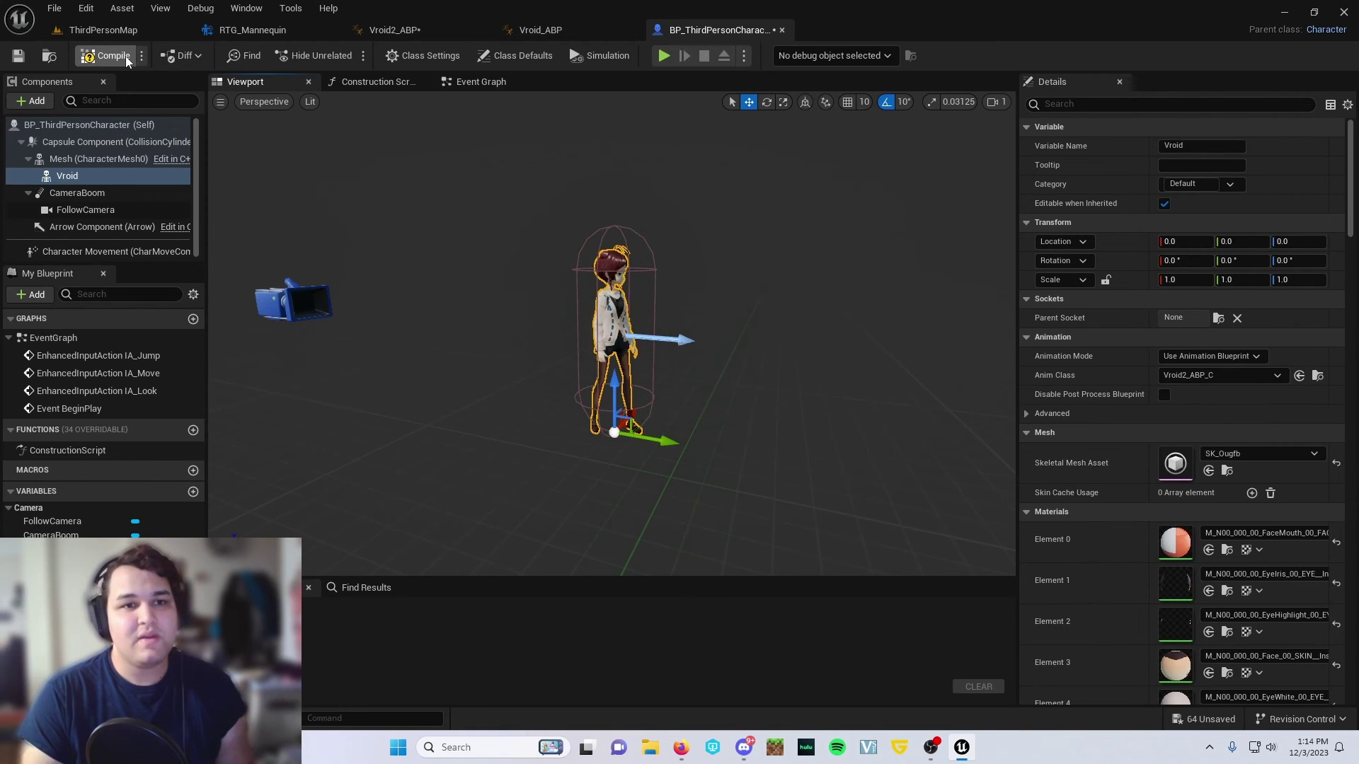
pyautogui.moveTo(396, 171); pyautogui.dragTo(333, 170, button='right')
pyautogui.press('w')
pyautogui.scroll(-5, 612, 333)
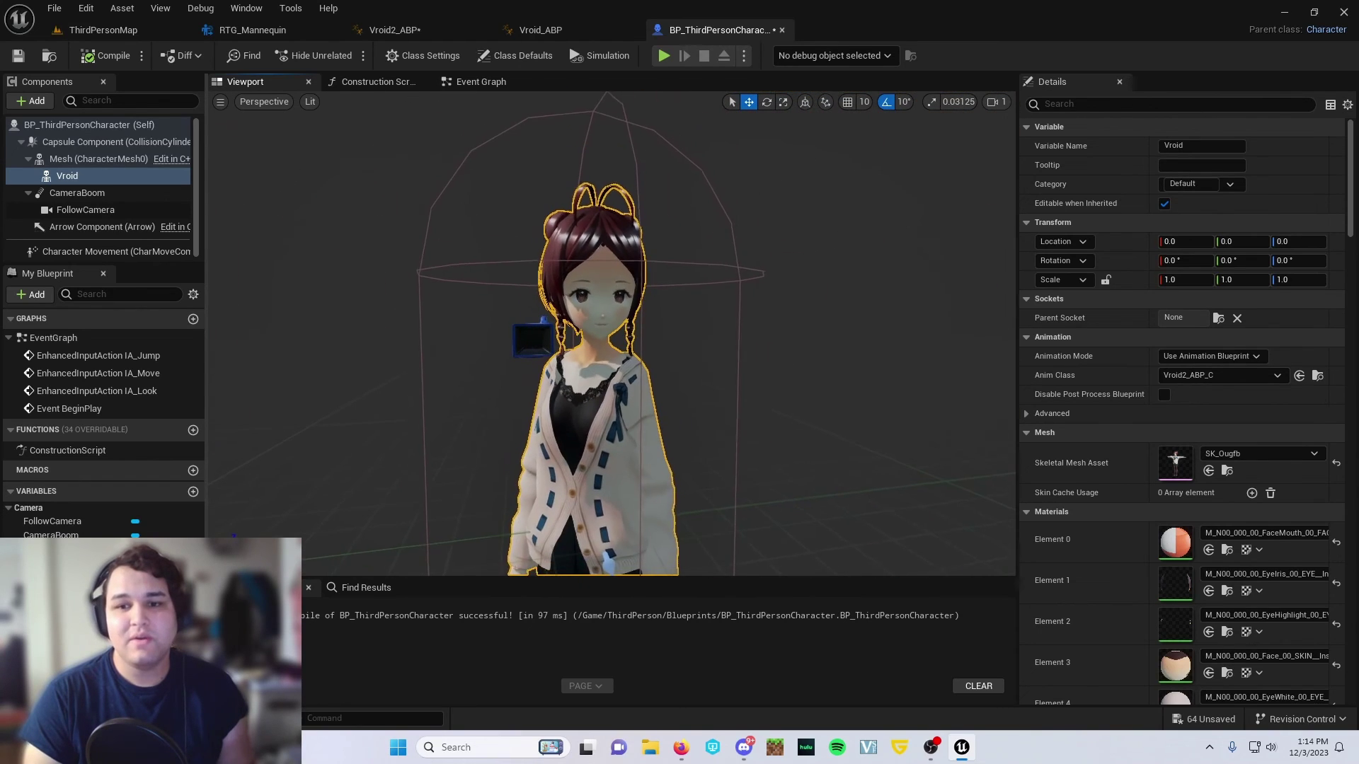
# Play-test the ThirdPersonMap level, running and jumping with the new character to check its retargeted animations, and end the session.
pyautogui.click(103, 30)
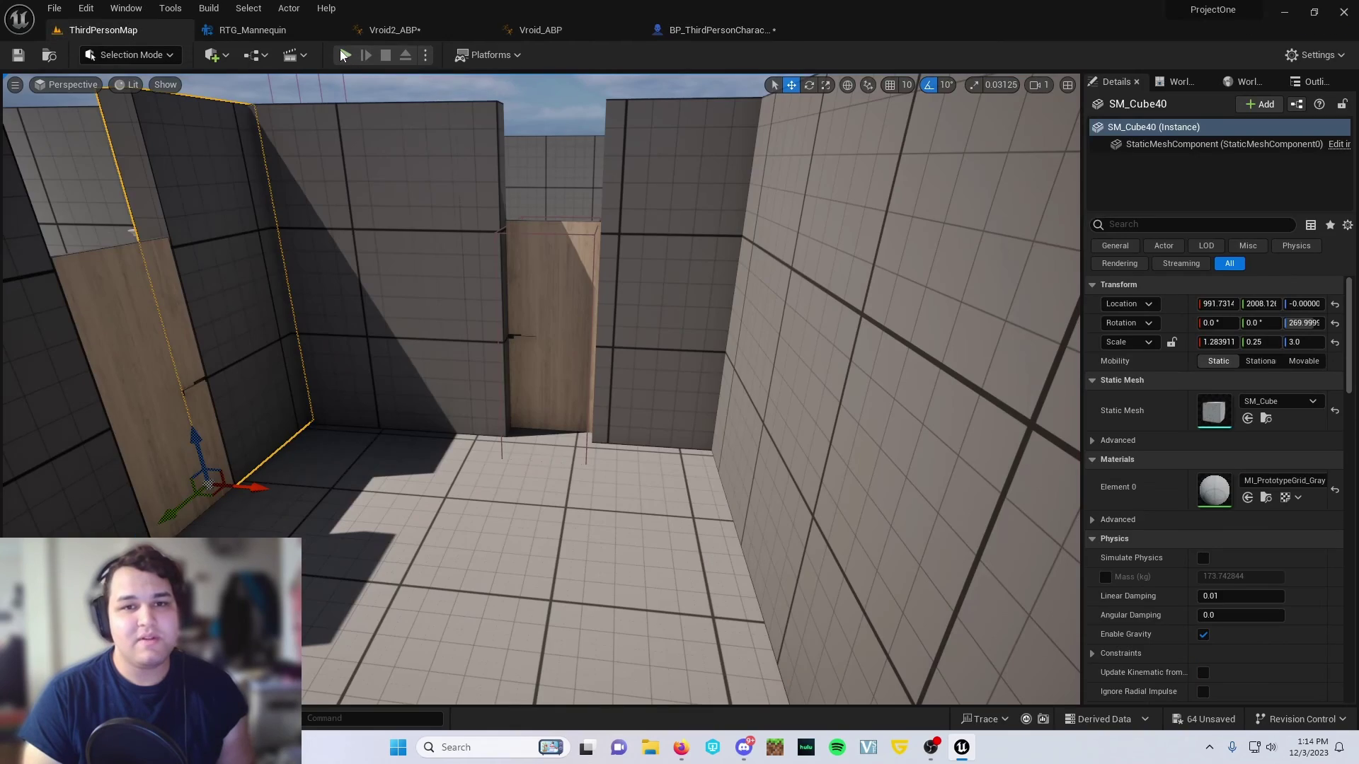
pyautogui.click(345, 56)
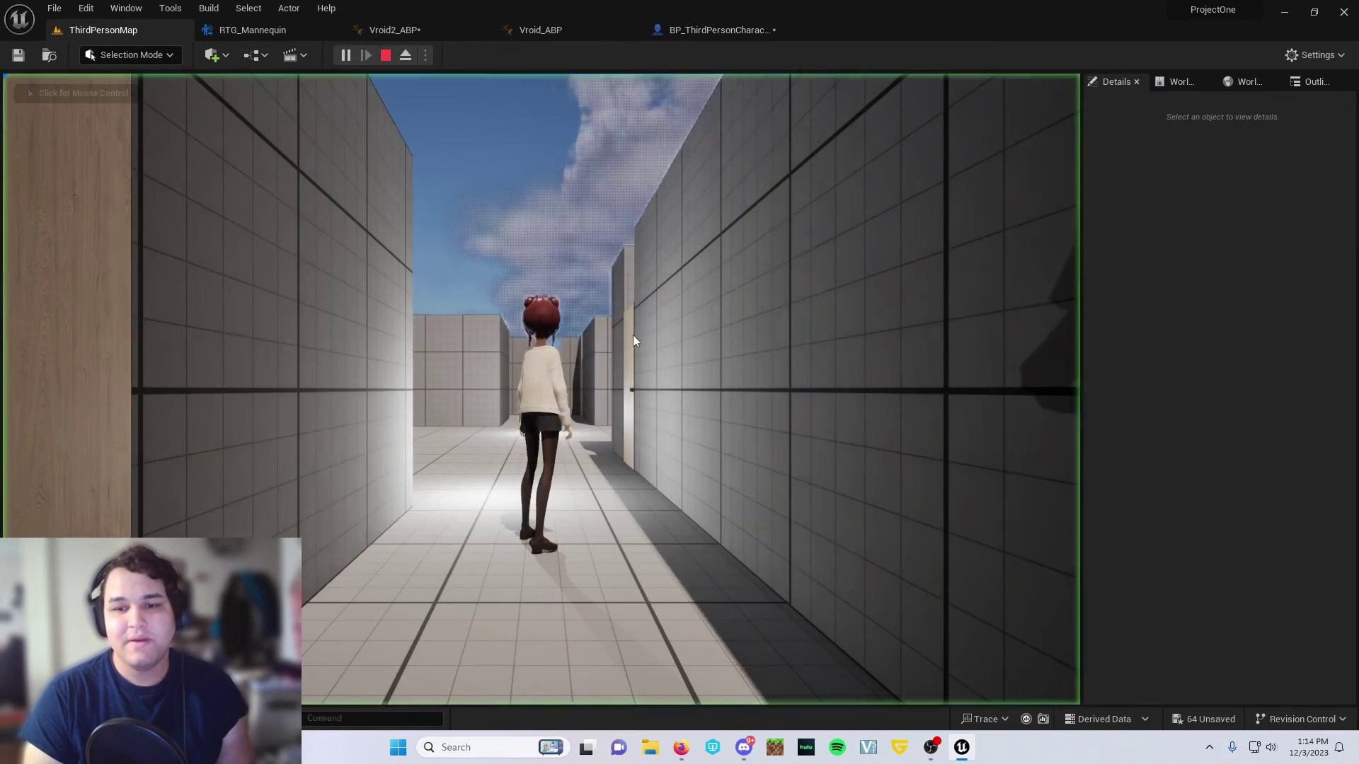
pyautogui.press('w')
pyautogui.press('a')
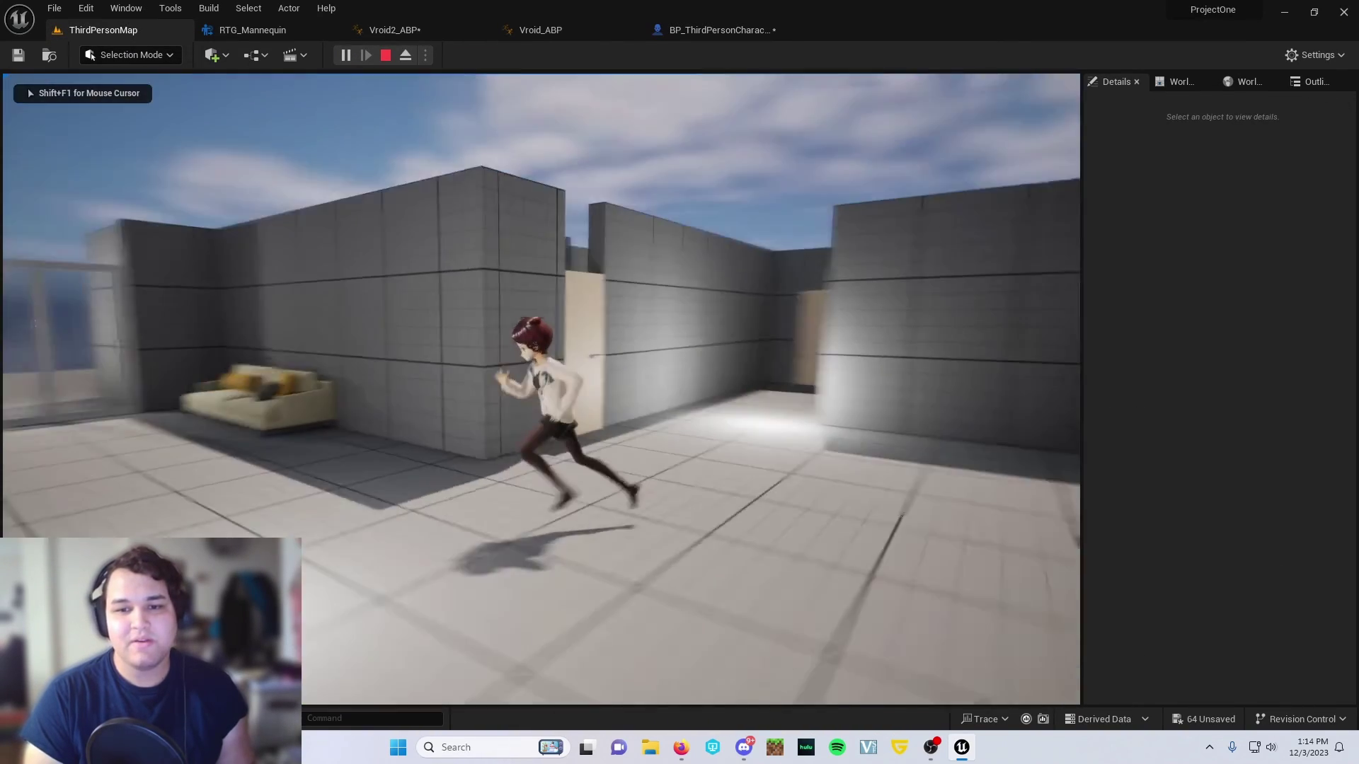
pyautogui.press('d')
pyautogui.press('w')
pyautogui.press('w')
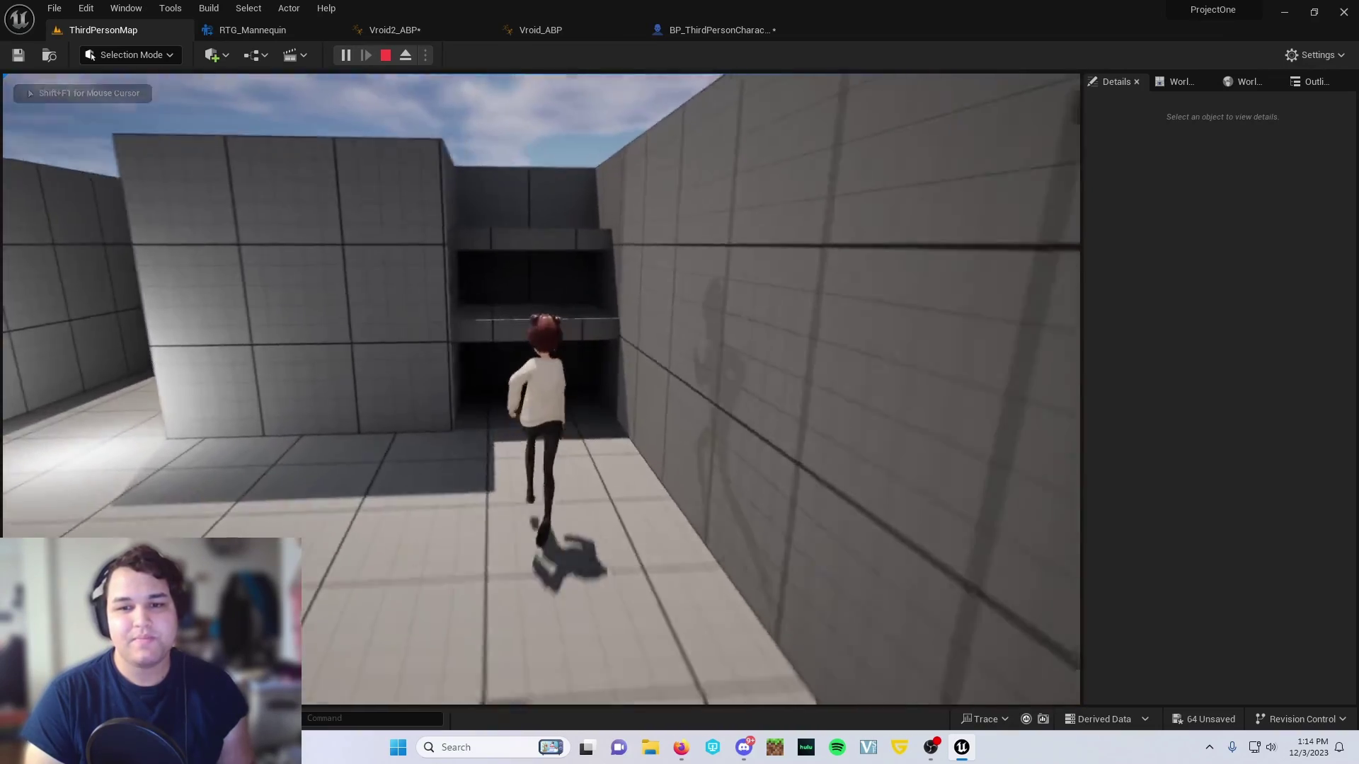
pyautogui.press('space')
pyautogui.press('space')
pyautogui.press('w')
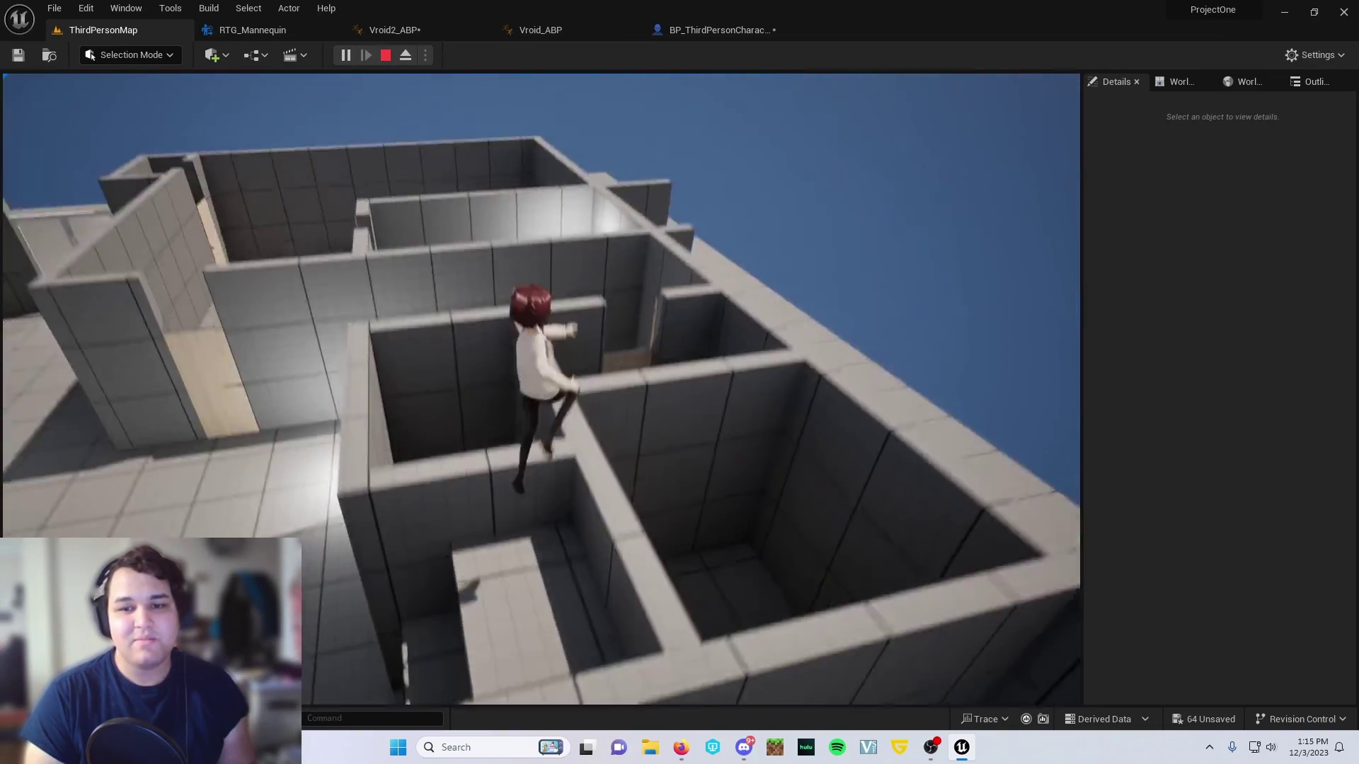
pyautogui.press('space')
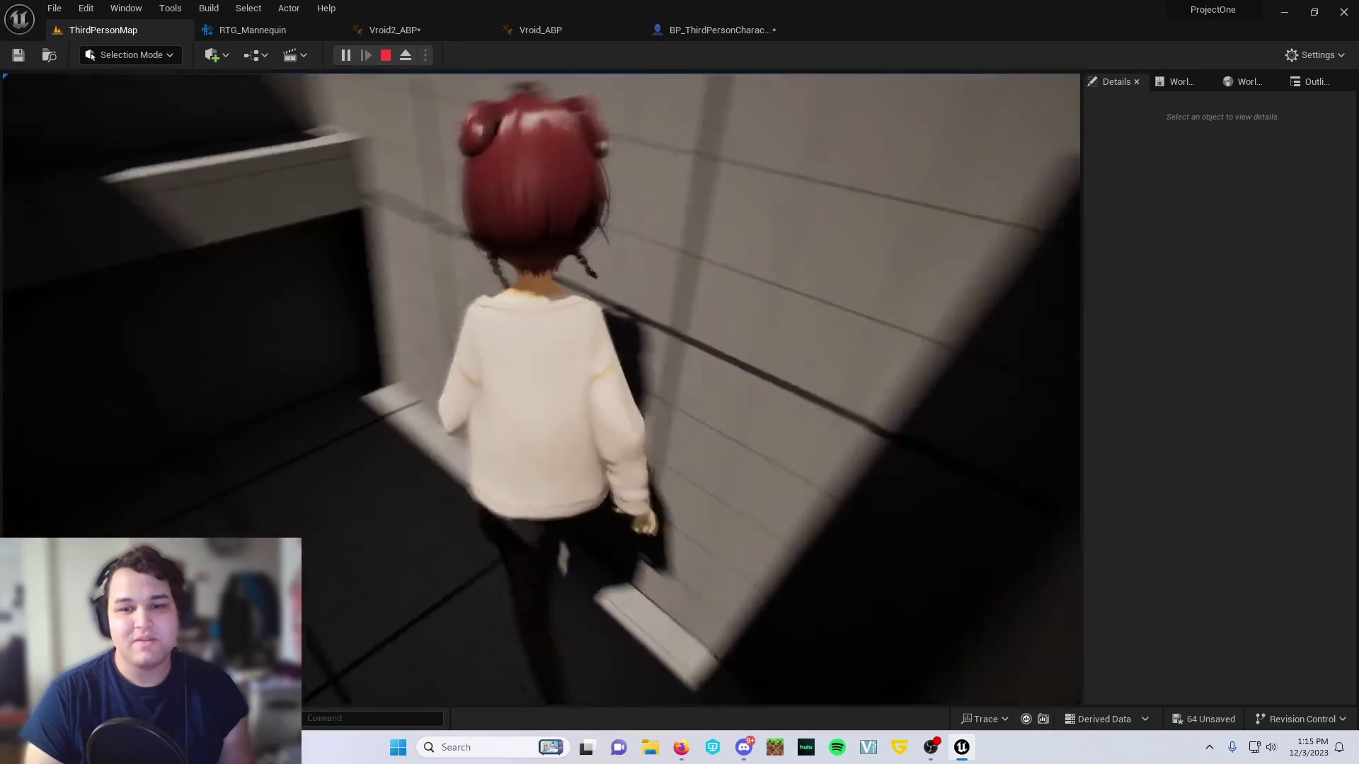
pyautogui.press('Escape')
pyautogui.click(245, 196)
# Play the level again and take the character up the stacked ledges and over the wall tops to check its movement.
pyautogui.click(345, 55)
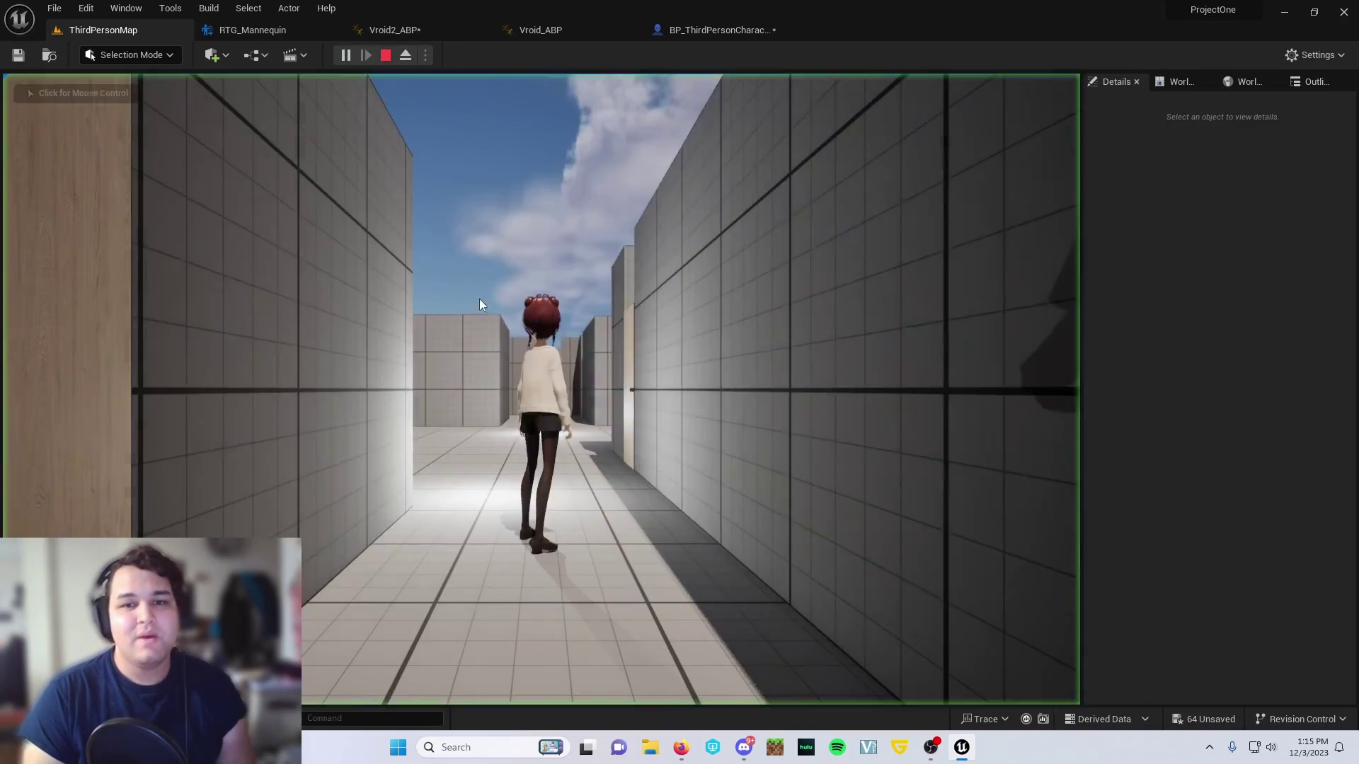
pyautogui.press('w')
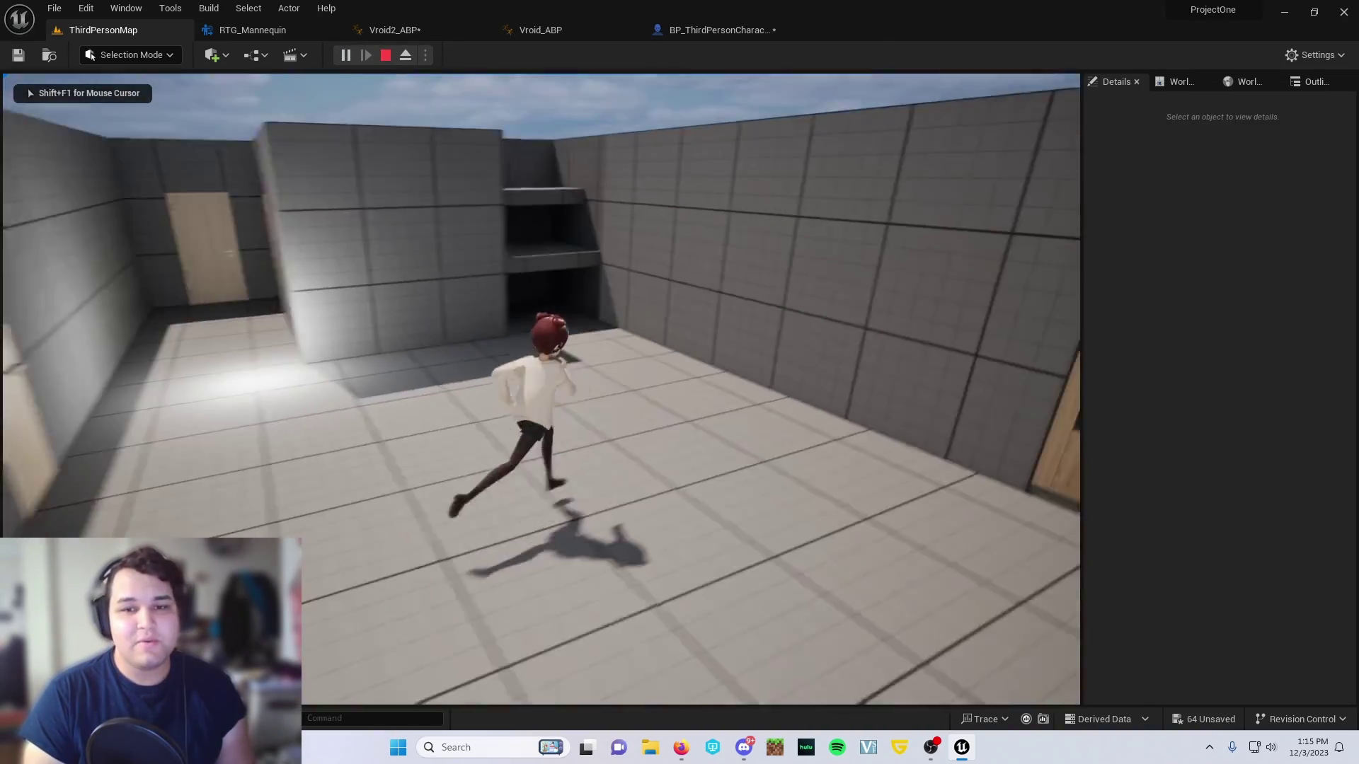
pyautogui.press('space')
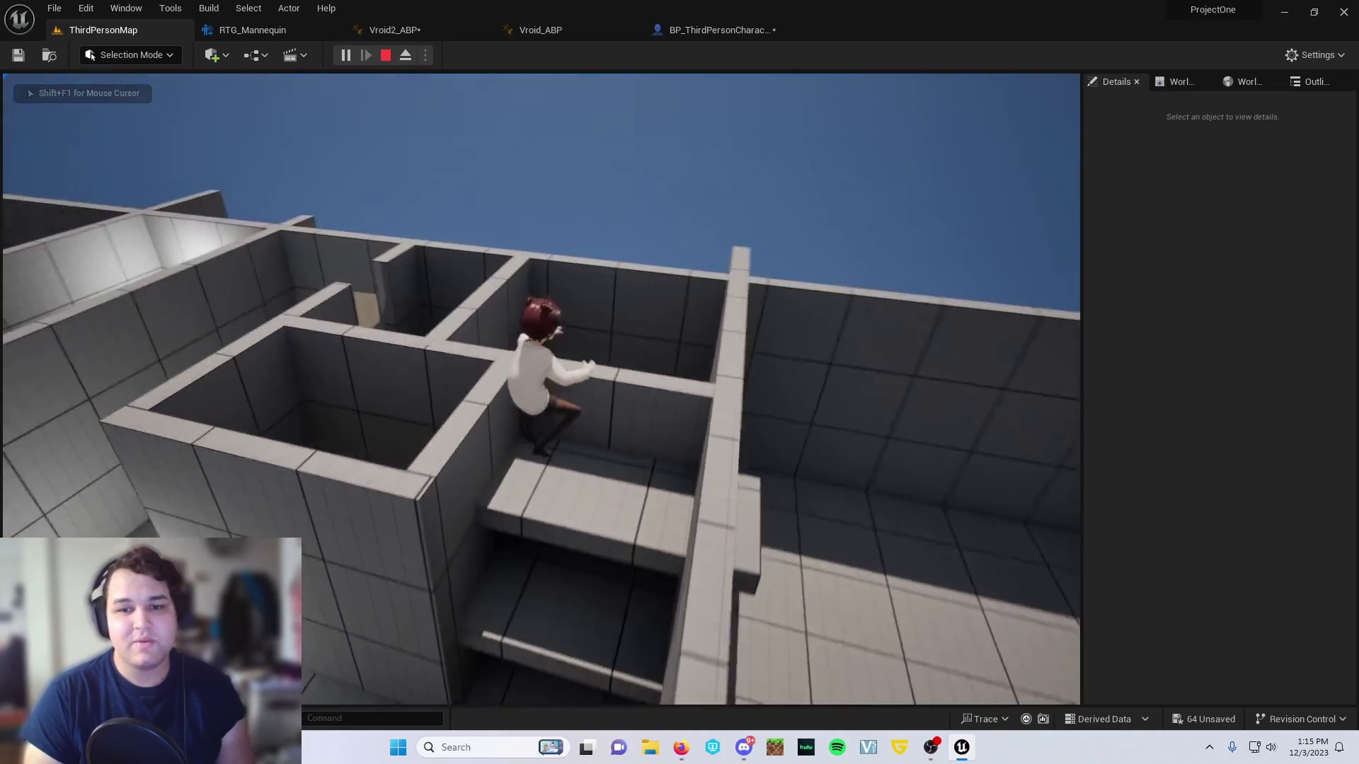
pyautogui.press('space')
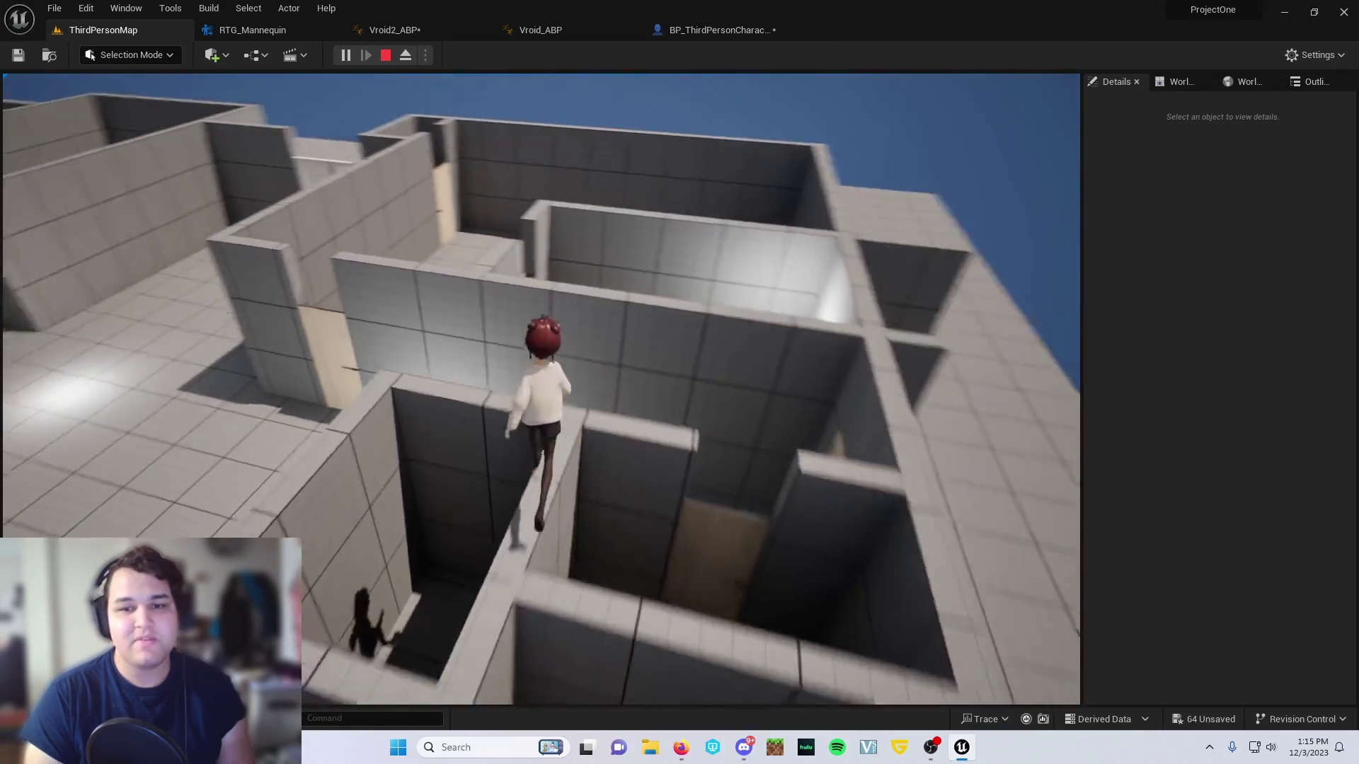
pyautogui.press('space')
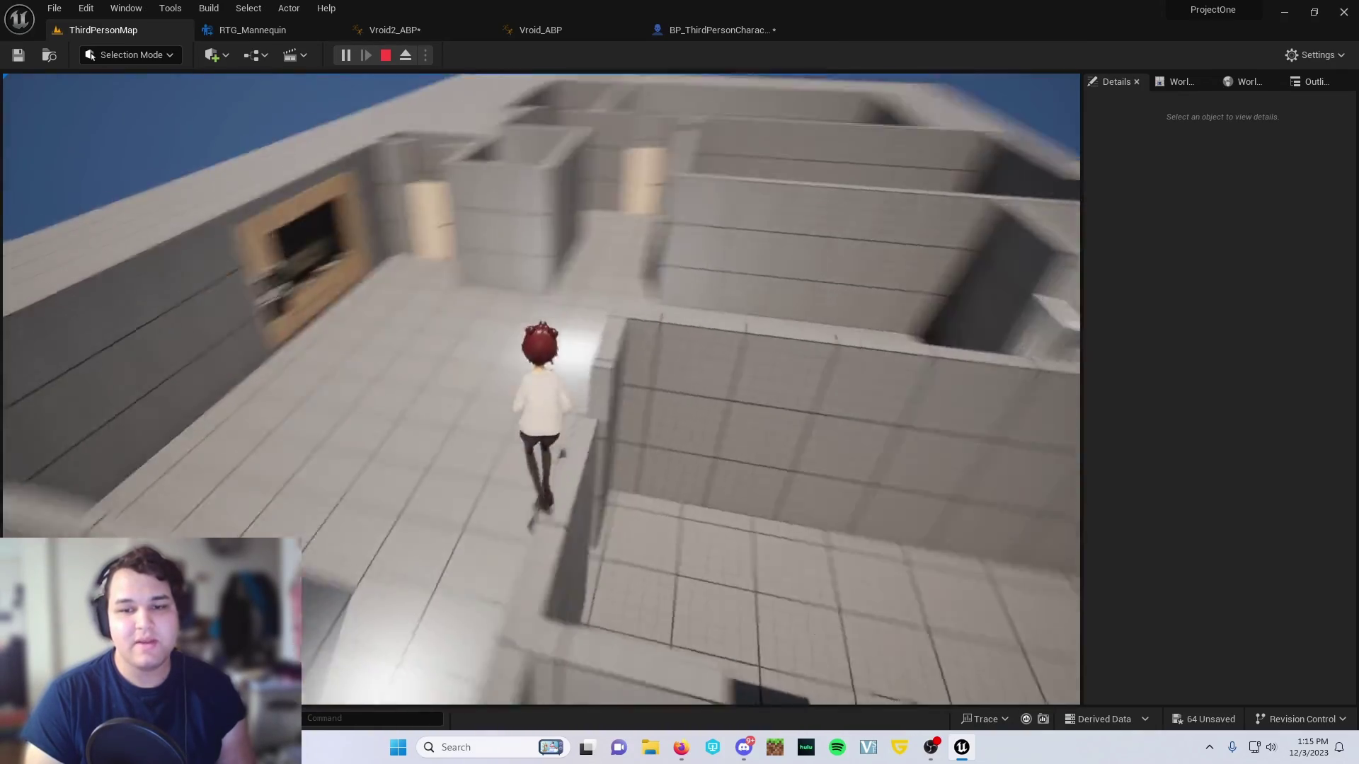
pyautogui.press('w')
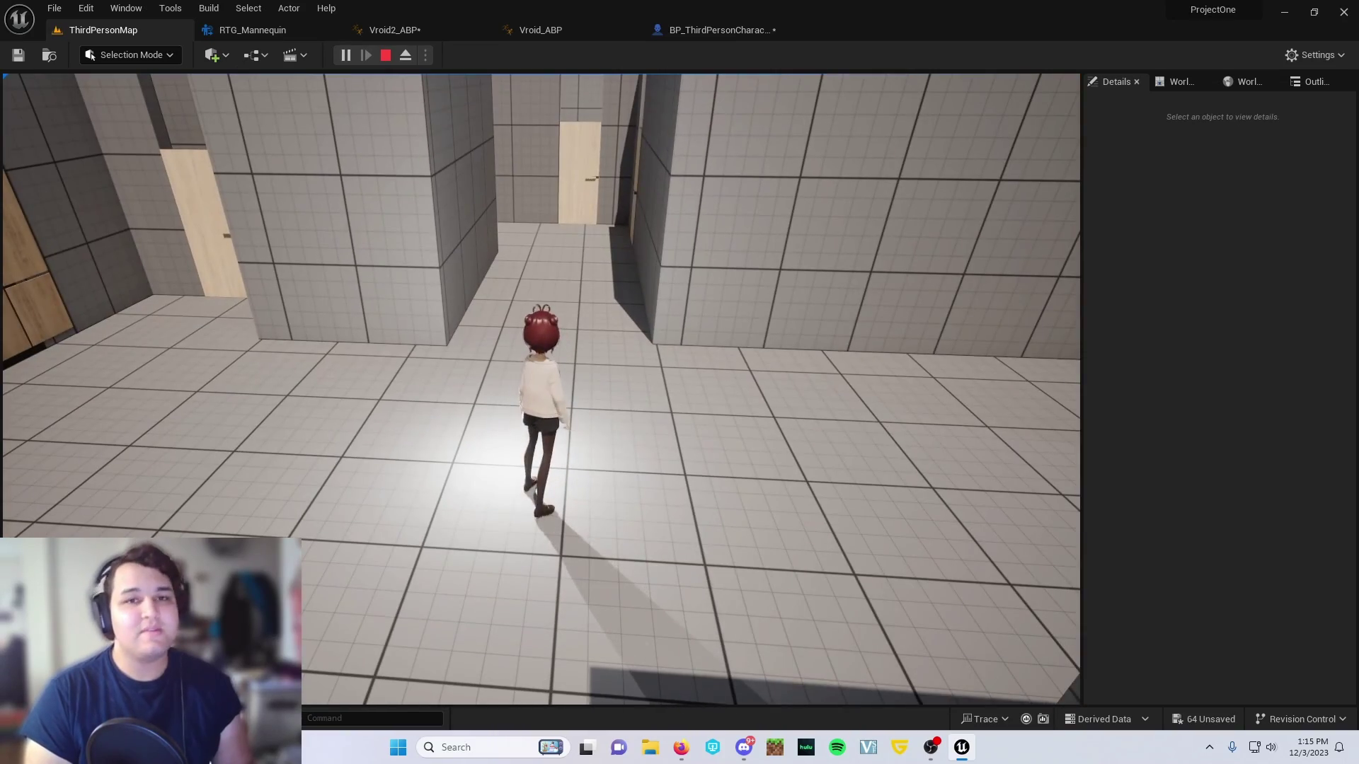
# Check the running and jumping animations across the rooms and on top of the freestanding window frame, and stop playing.
pyautogui.press('w')
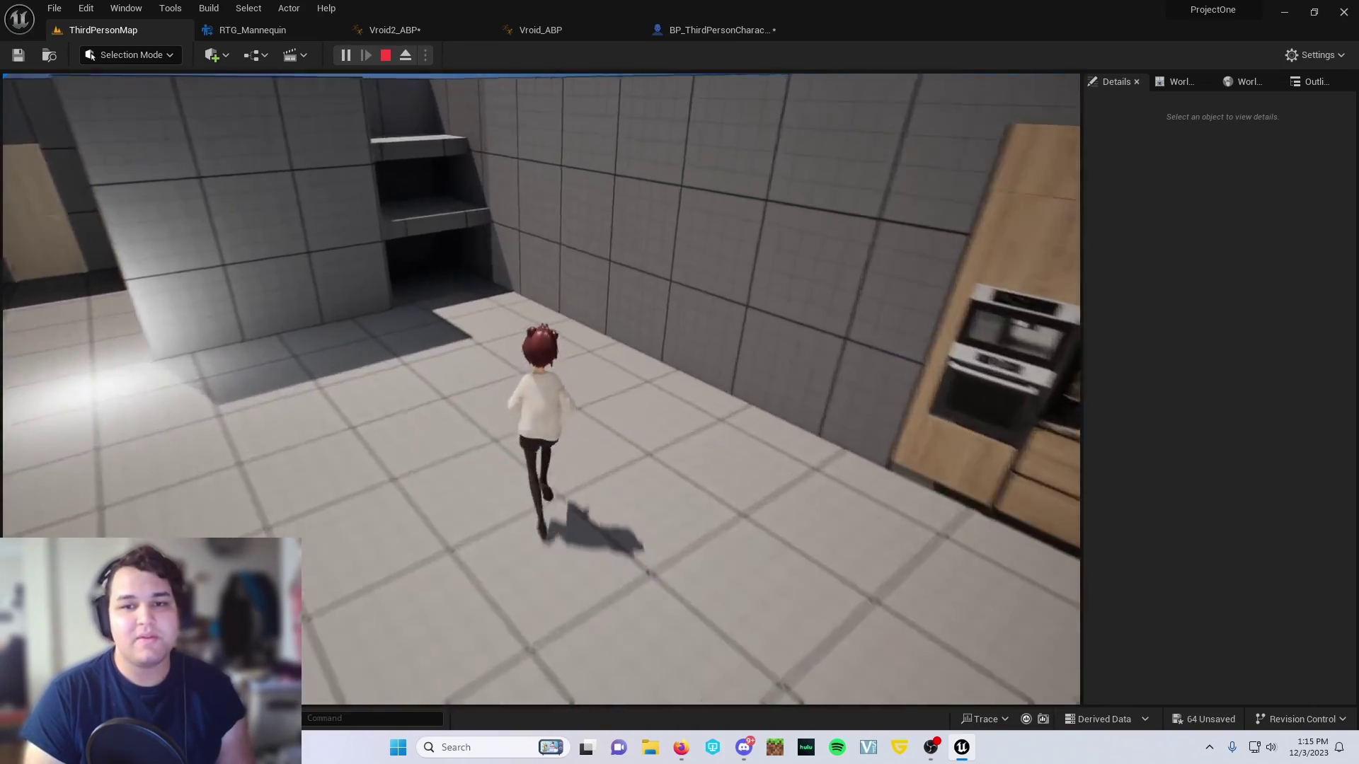
pyautogui.press('space')
pyautogui.press('w')
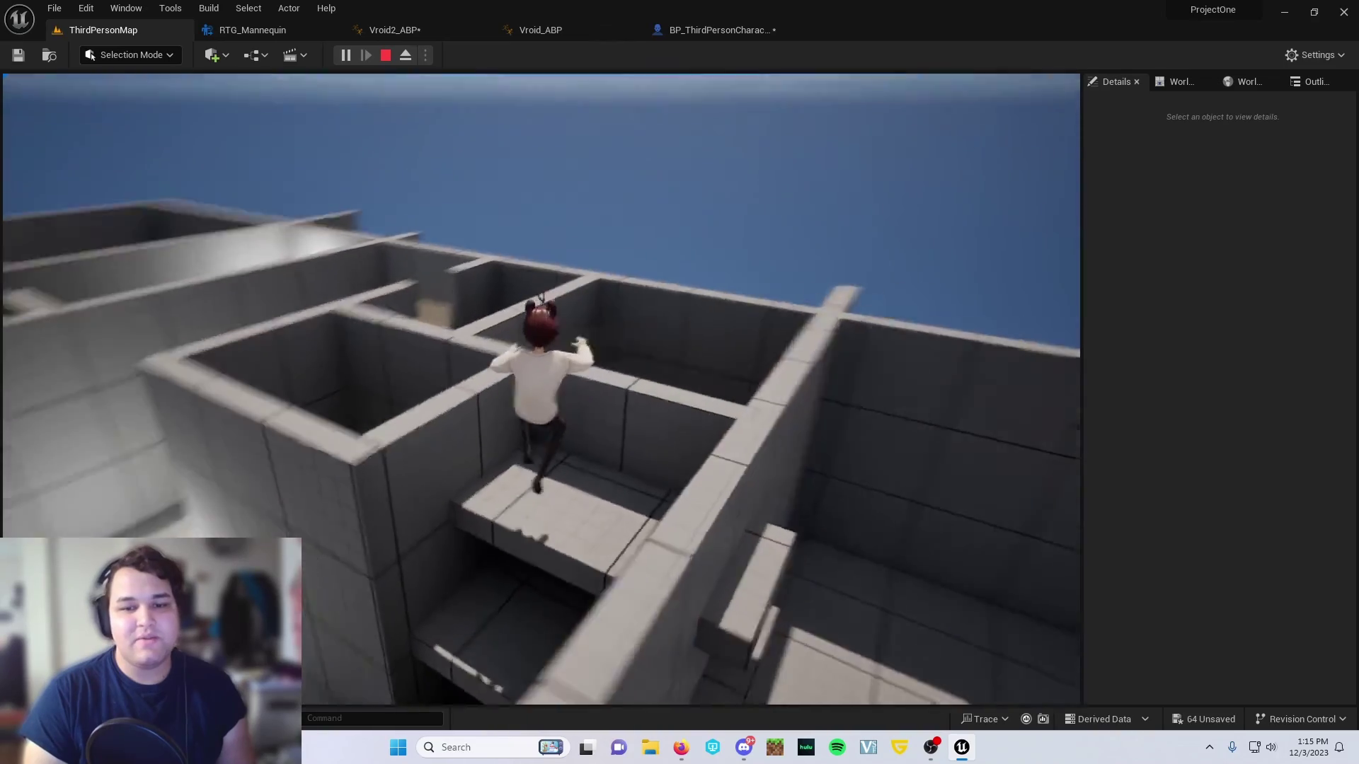
pyautogui.press('space')
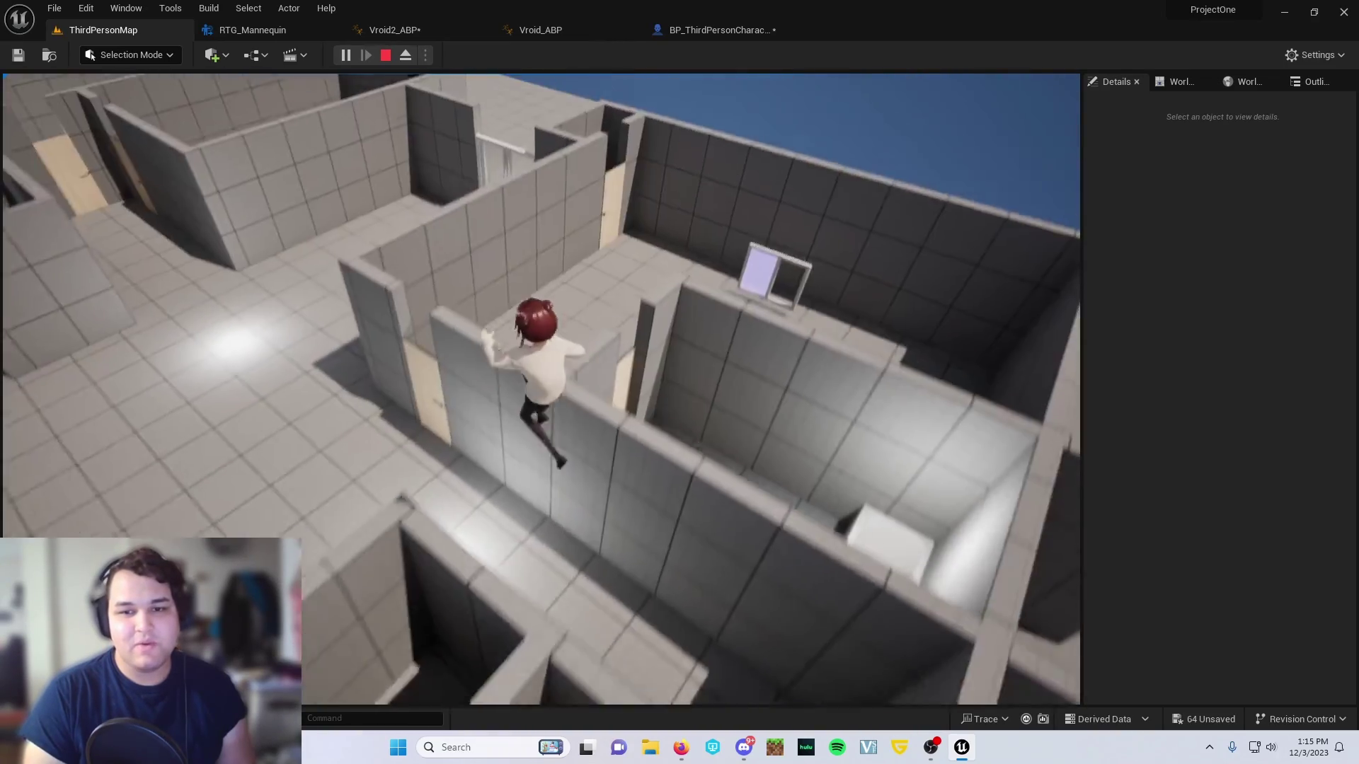
pyautogui.press('w')
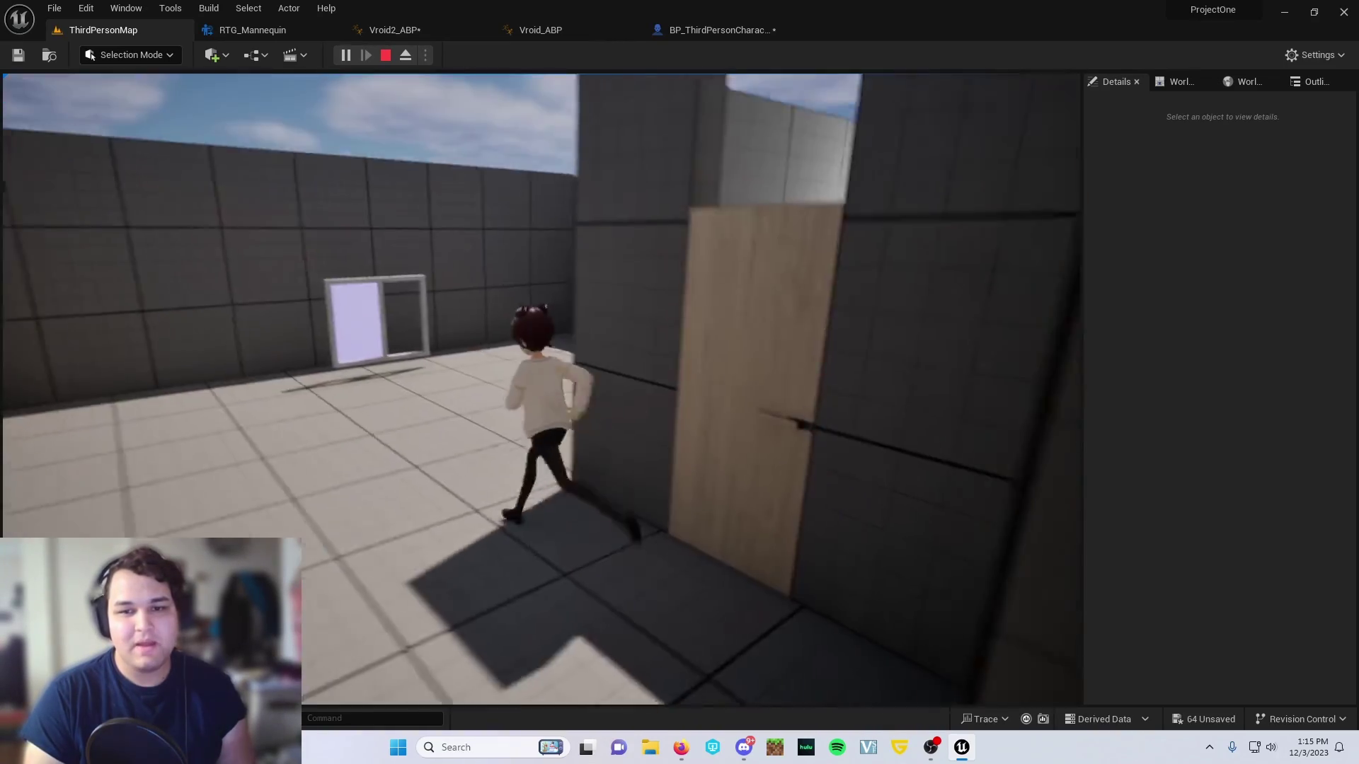
pyautogui.press('w')
pyautogui.press('space')
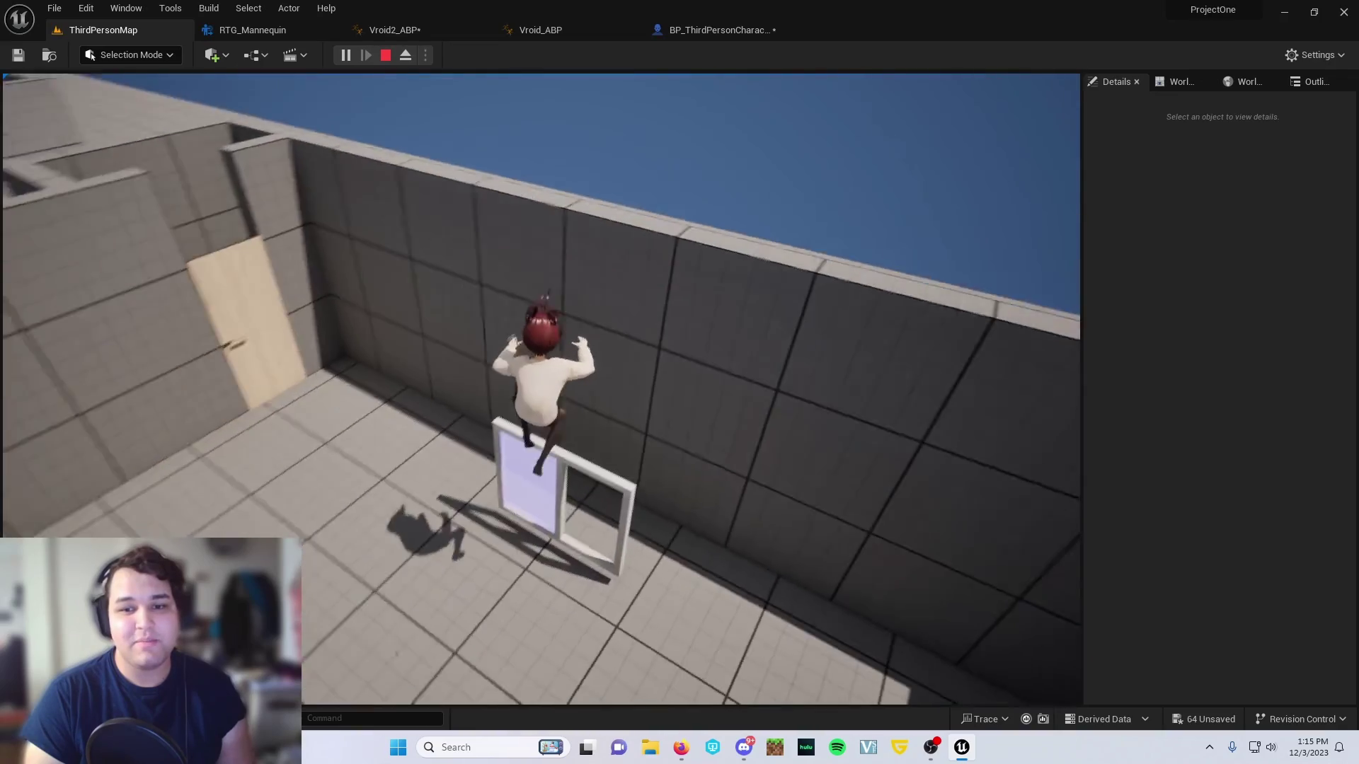
pyautogui.press('space')
pyautogui.press('w')
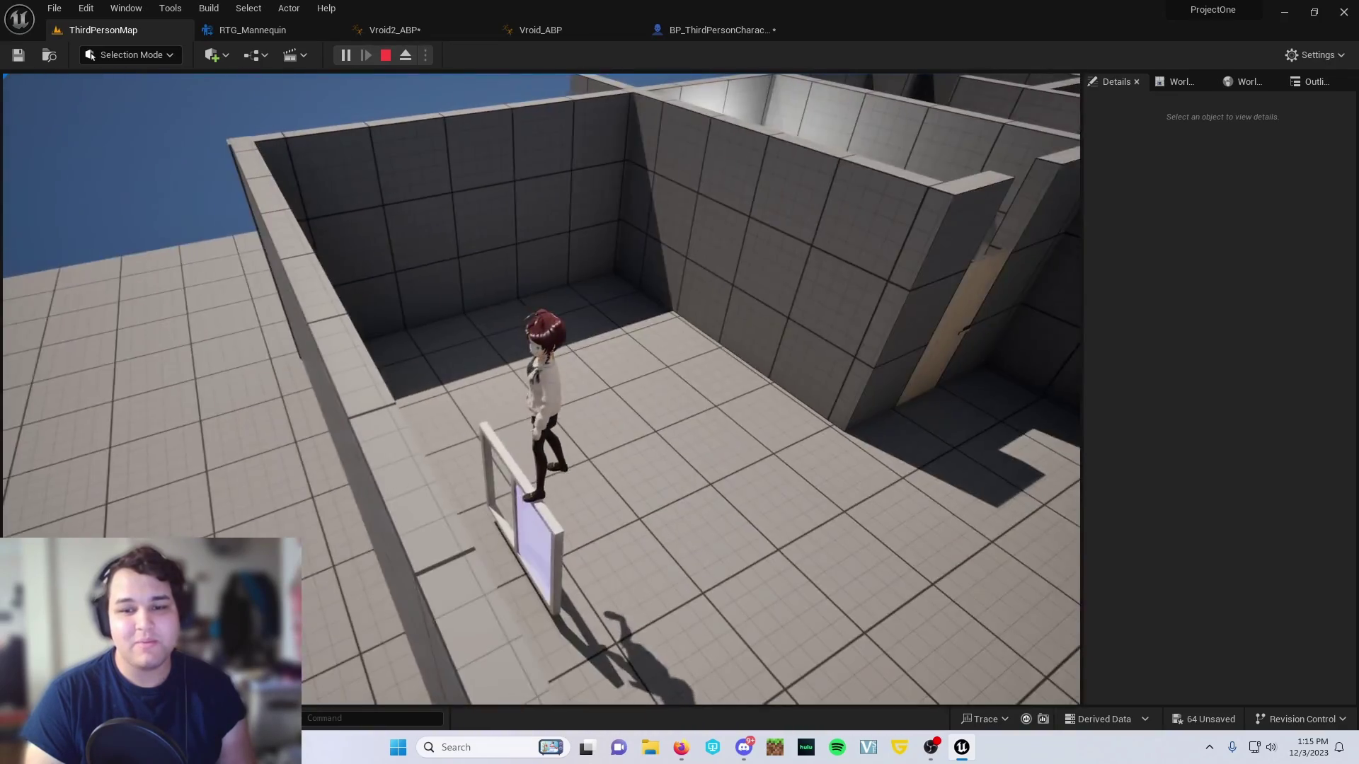
pyautogui.press('w')
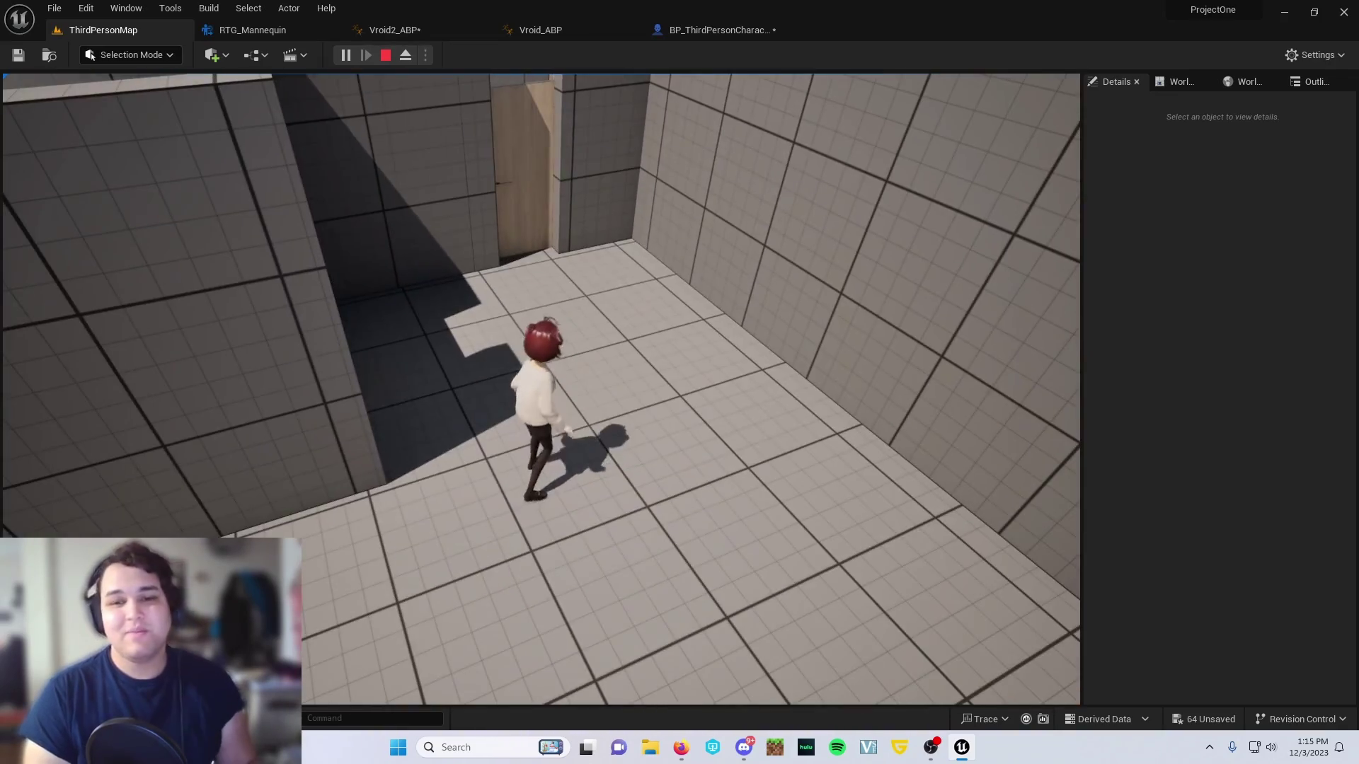
pyautogui.press('Escape')
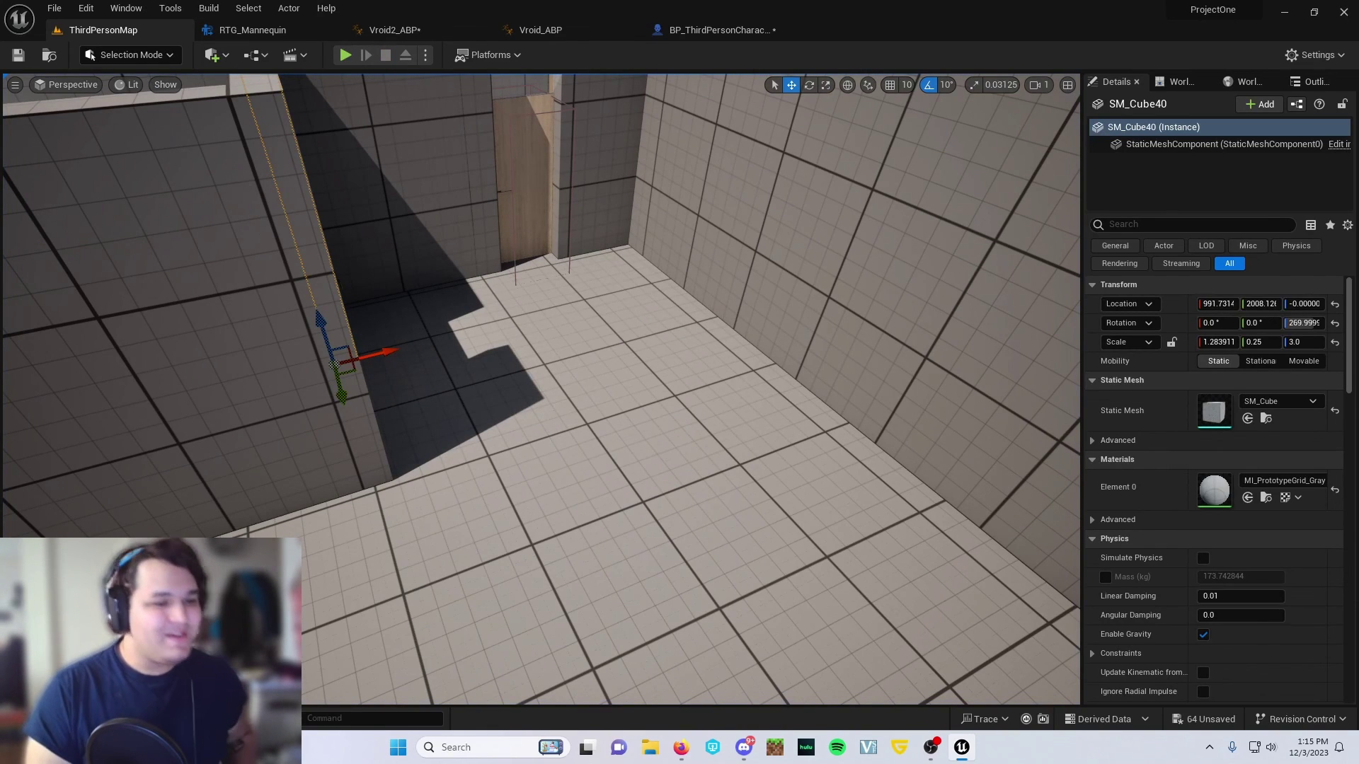